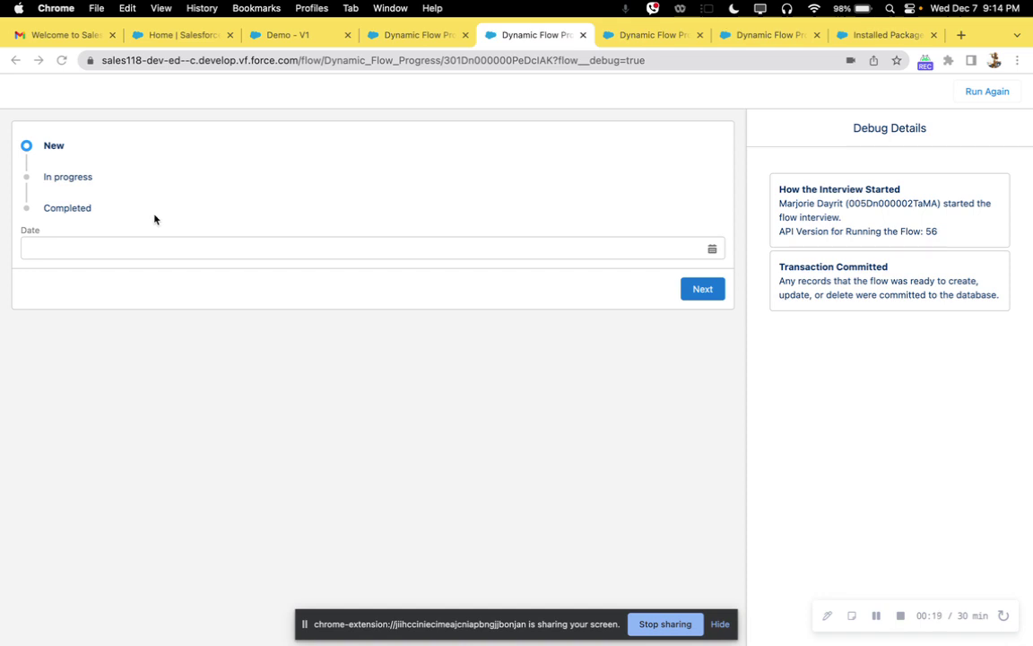
Advance the debugged progress flow through the New, In progress and Completed screens and finish it
left_click(703, 289)
left_click(703, 289)
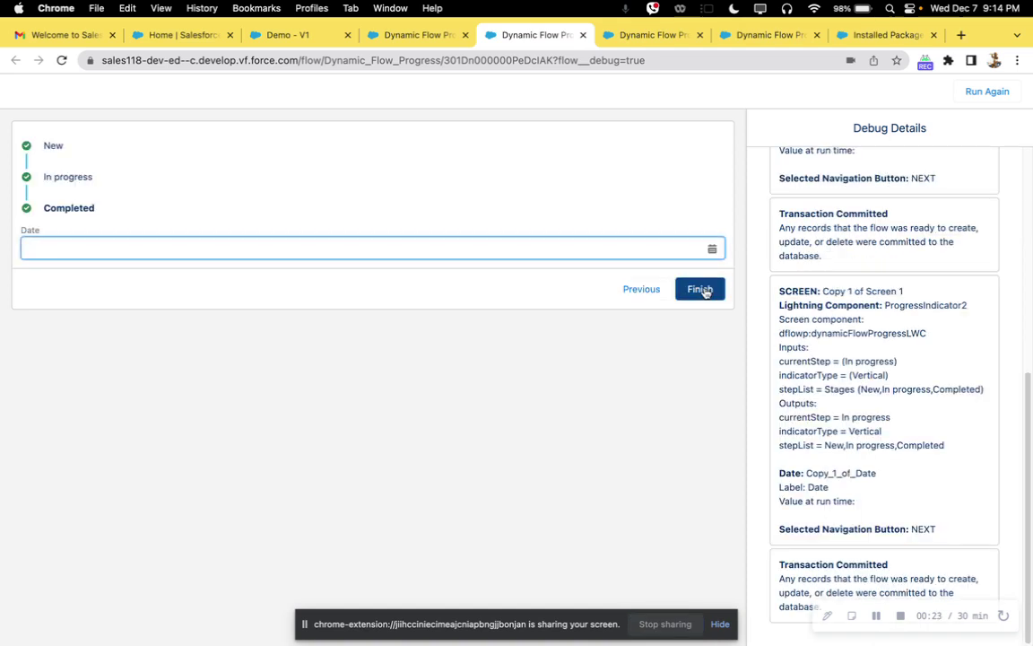
left_click(702, 289)
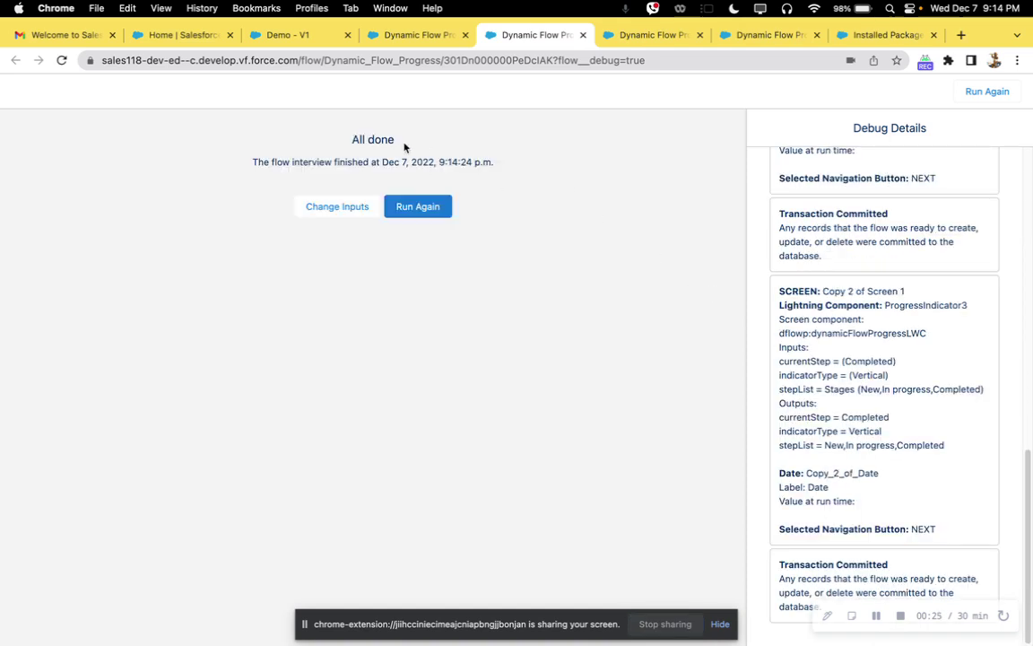
Examine the Dynamic Flow Progress listing on AppExchange and browse its gallery of indicator types
left_click(650, 37)
key("ctrl+Tab")
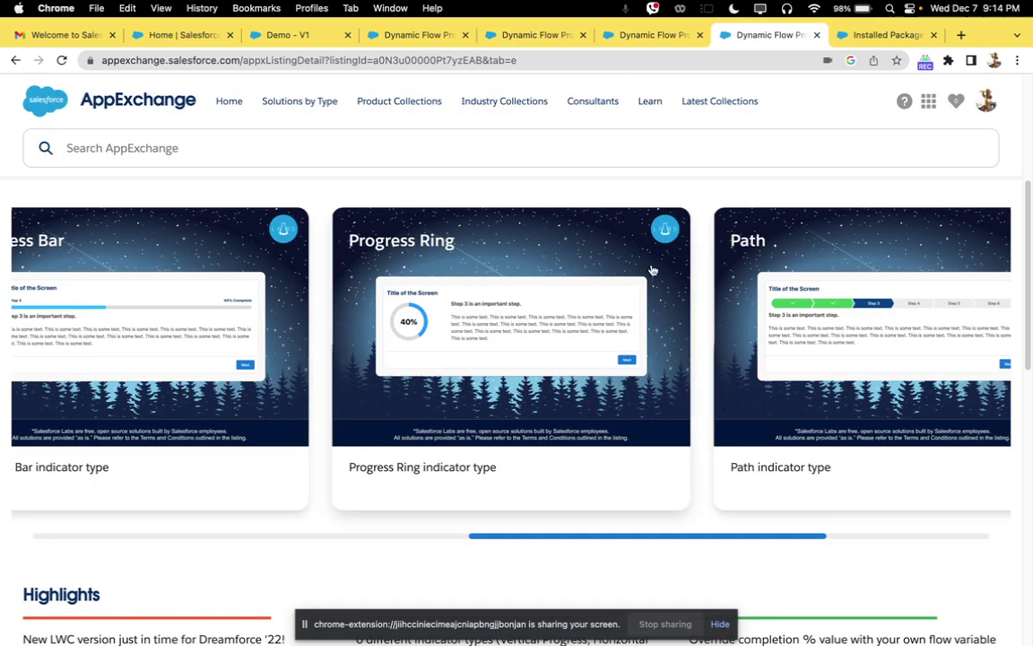
scroll(637, 305, "up", 5)
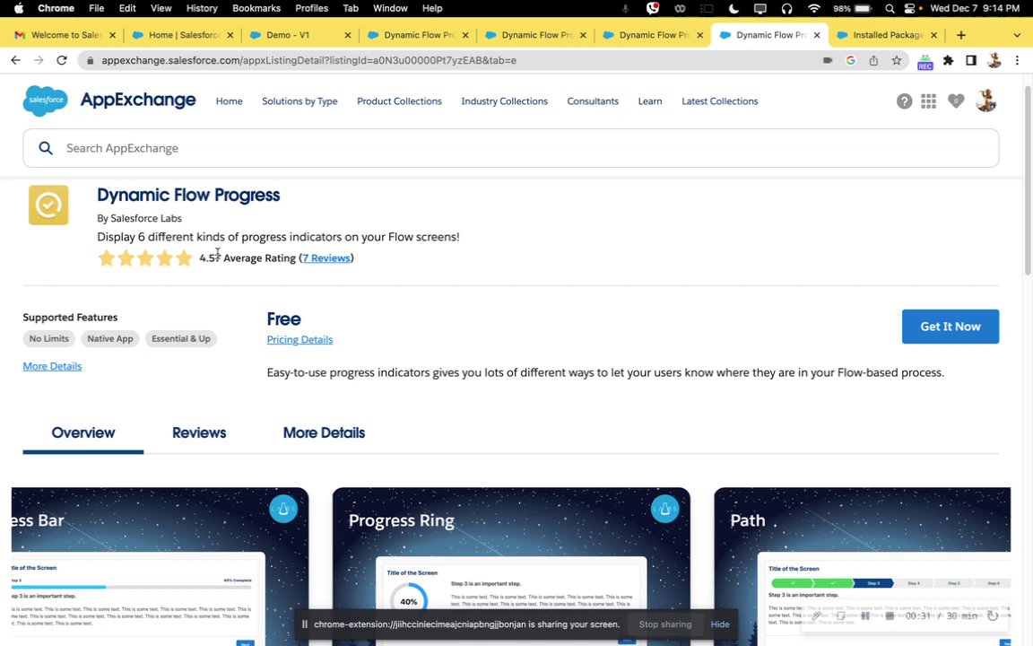
scroll(269, 314, "down", 5)
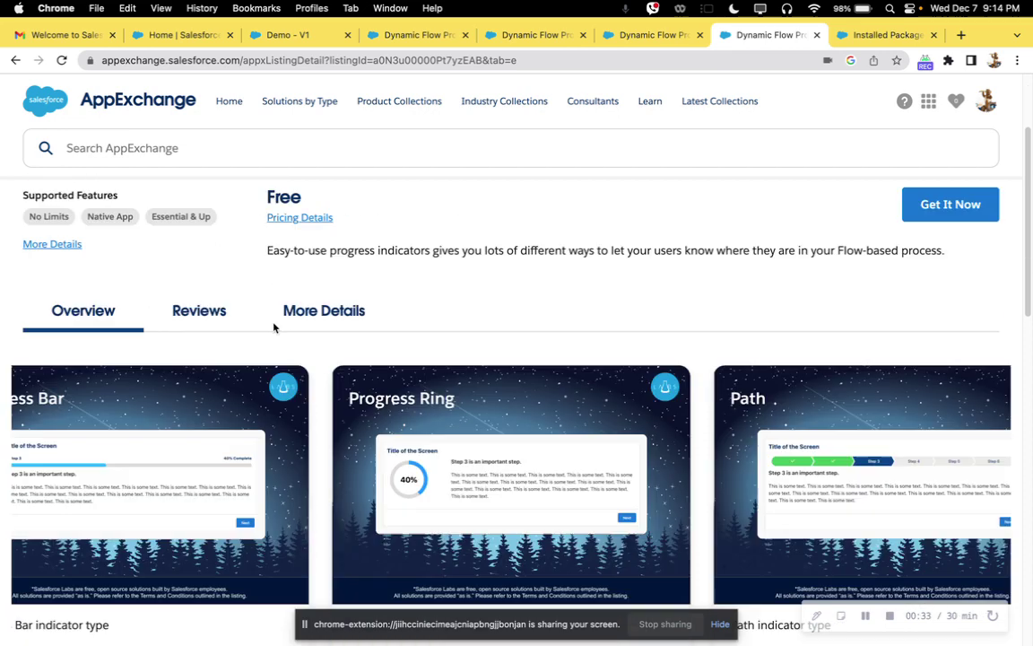
left_click_drag(482, 458, 164, 452)
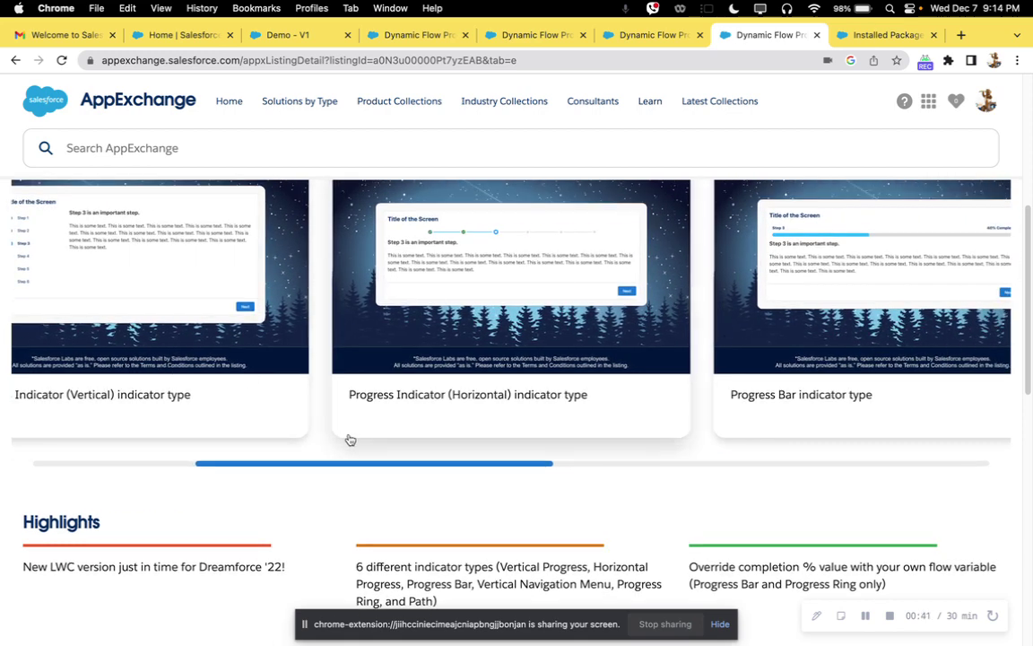
left_click_drag(445, 466, 847, 455)
Open Screen1 of the Demo flow for editing and add a Dynamic Flow Progress component with the API name PI
left_click(277, 36)
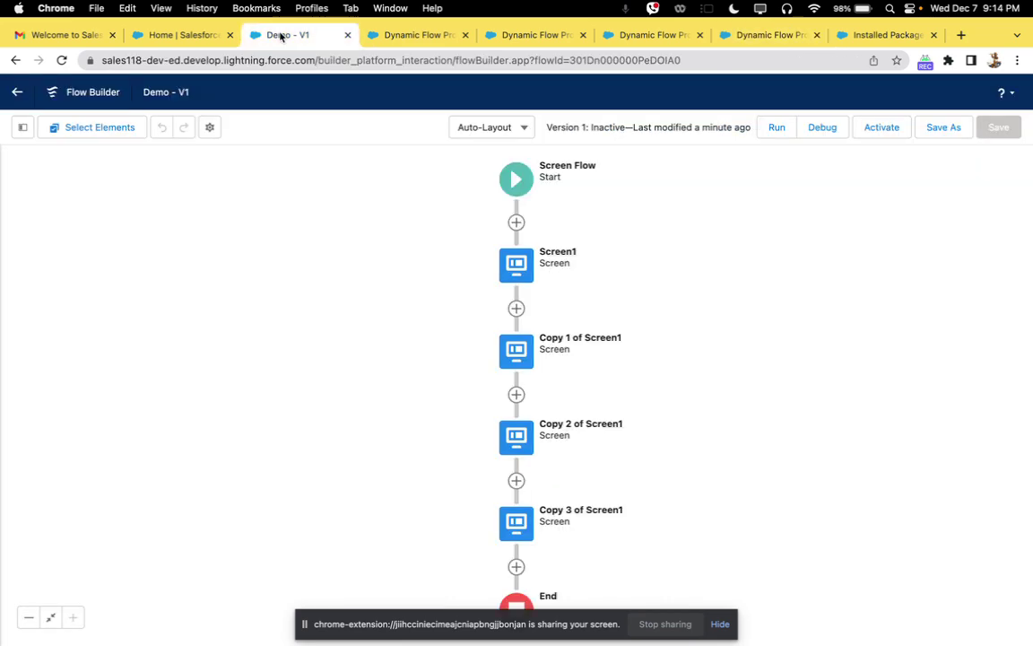
scroll(420, 204, "down", 1)
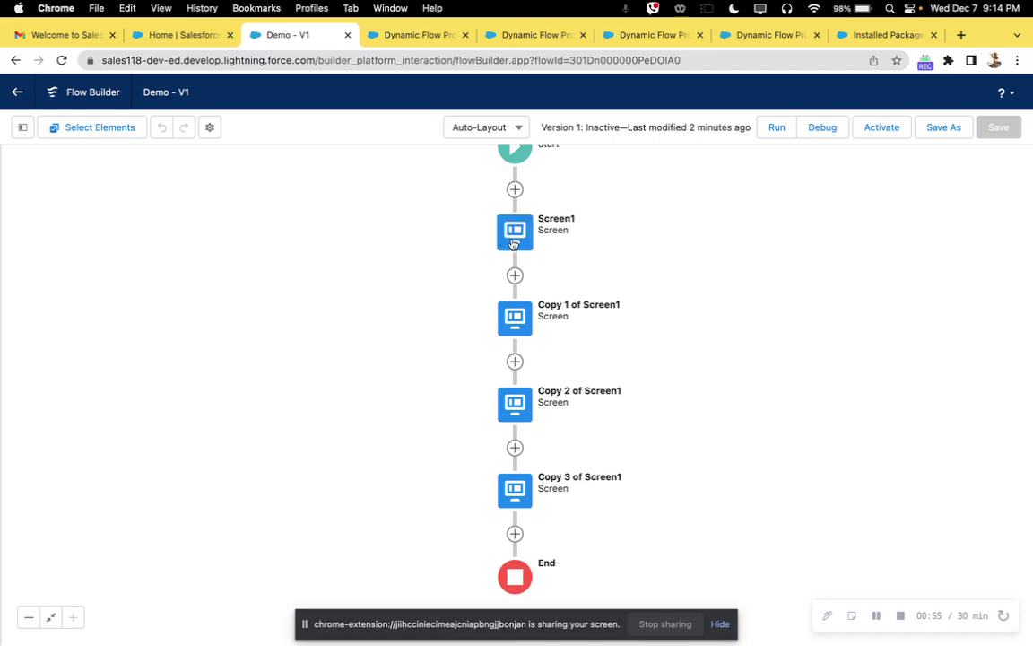
left_click(512, 231)
left_click(507, 391)
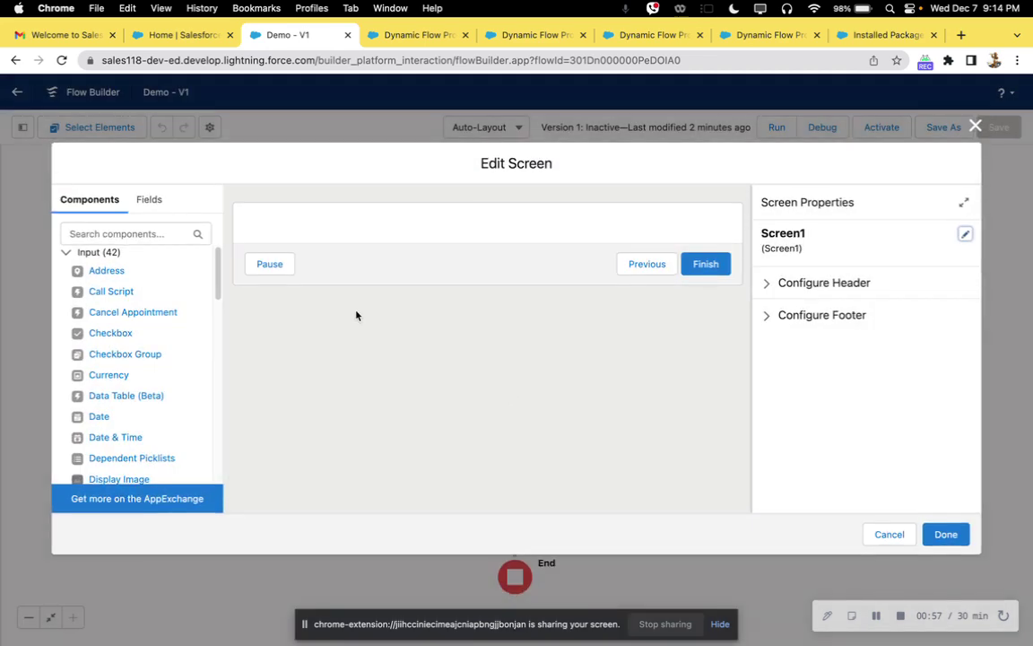
scroll(99, 354, "down", 3)
scroll(92, 364, "down", 10)
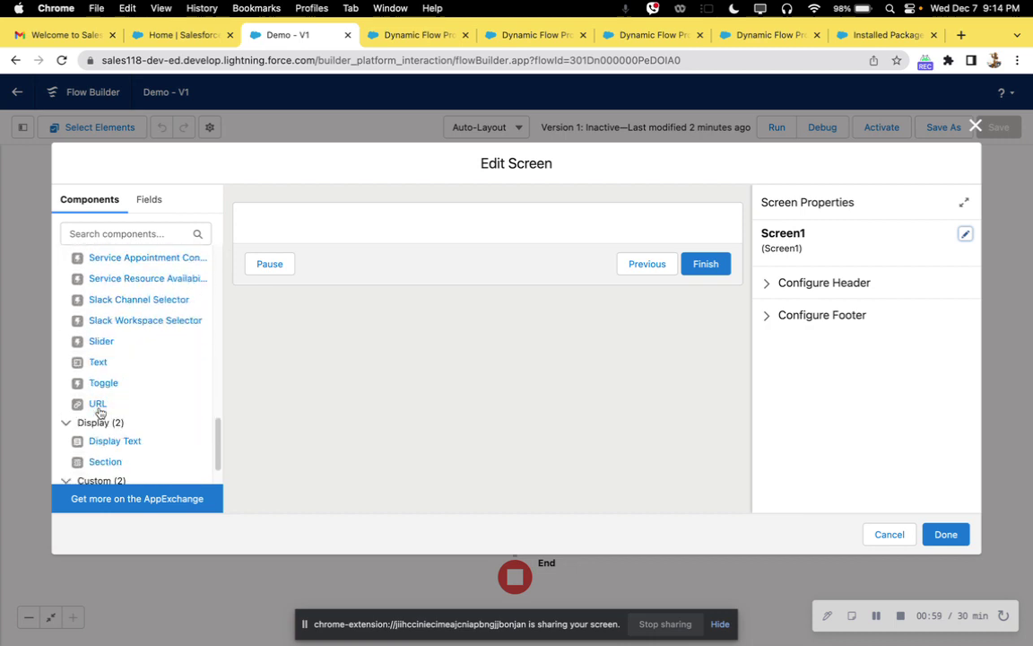
left_click_drag(110, 452, 359, 230)
left_click(799, 252)
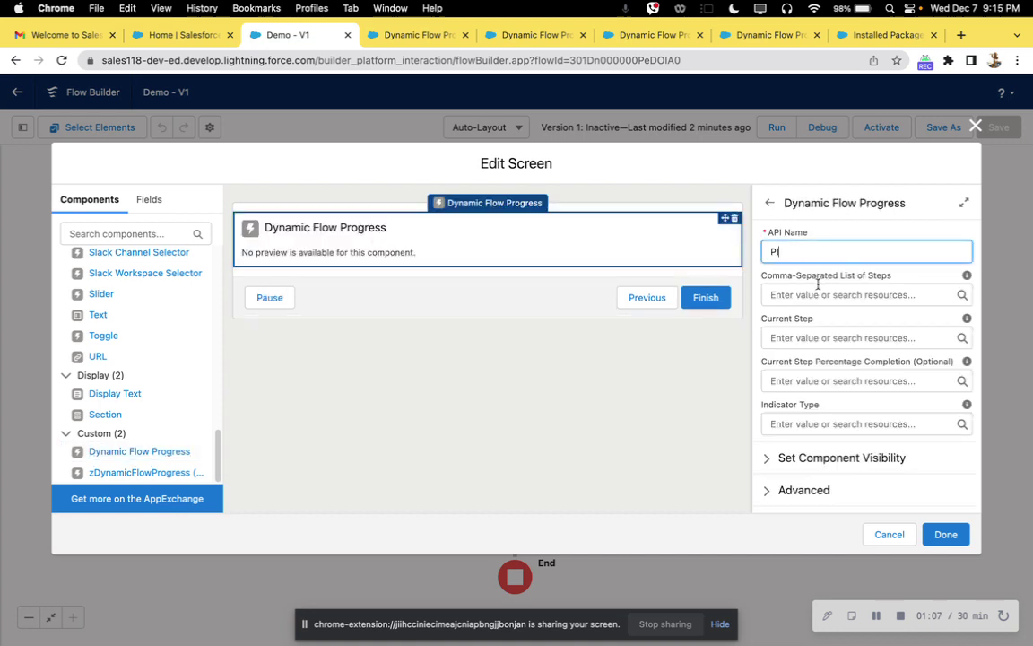
Create a new constant resource named Steps for the component's comma-separated list of steps
left_click(818, 294)
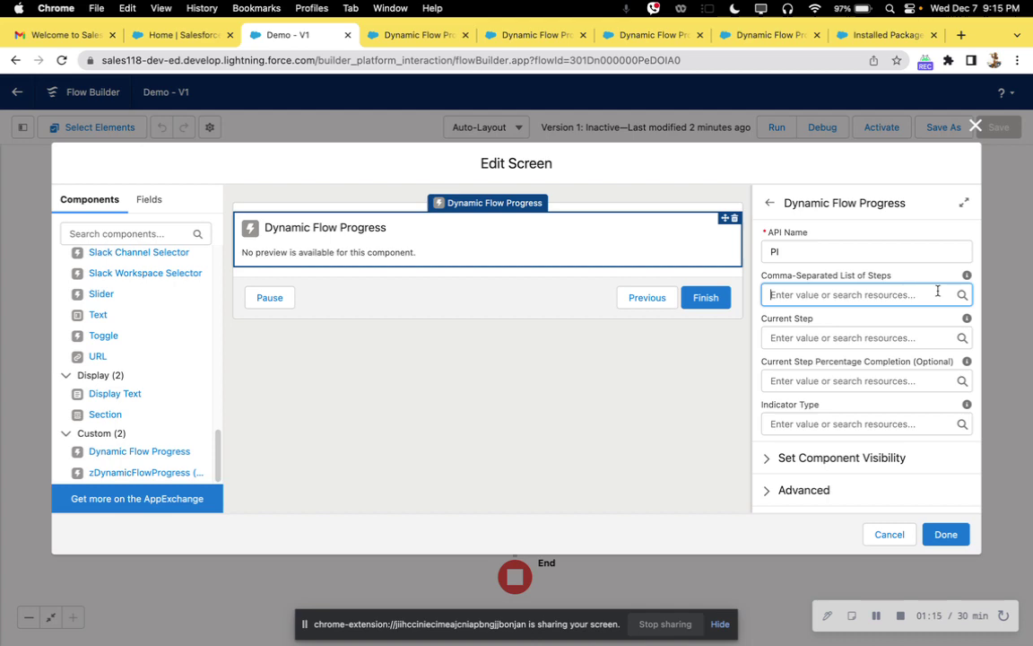
left_click(865, 297)
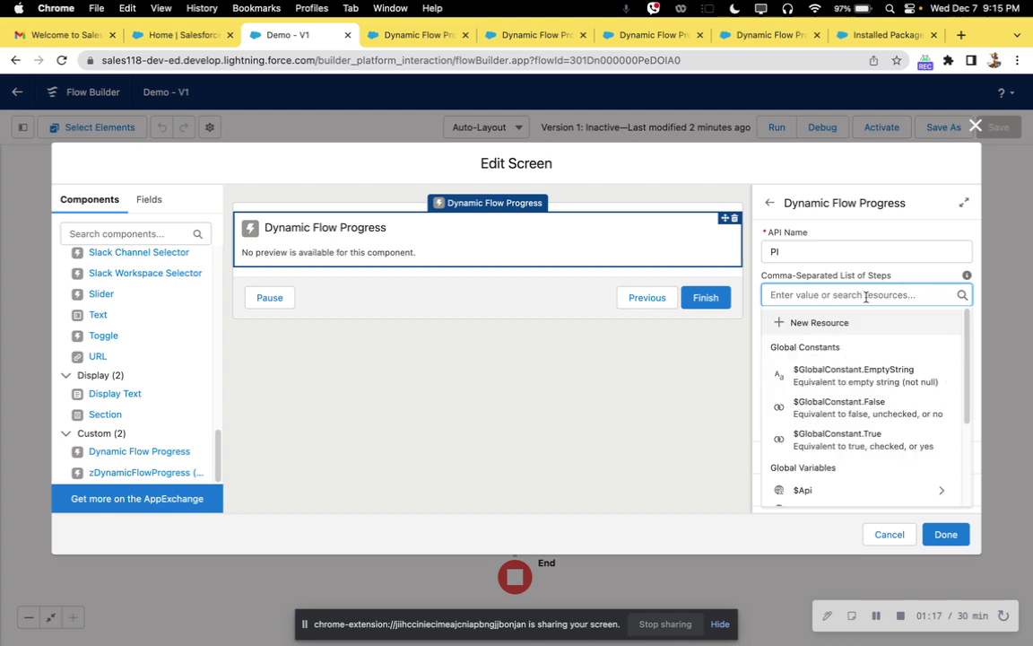
left_click(807, 325)
left_click(450, 303)
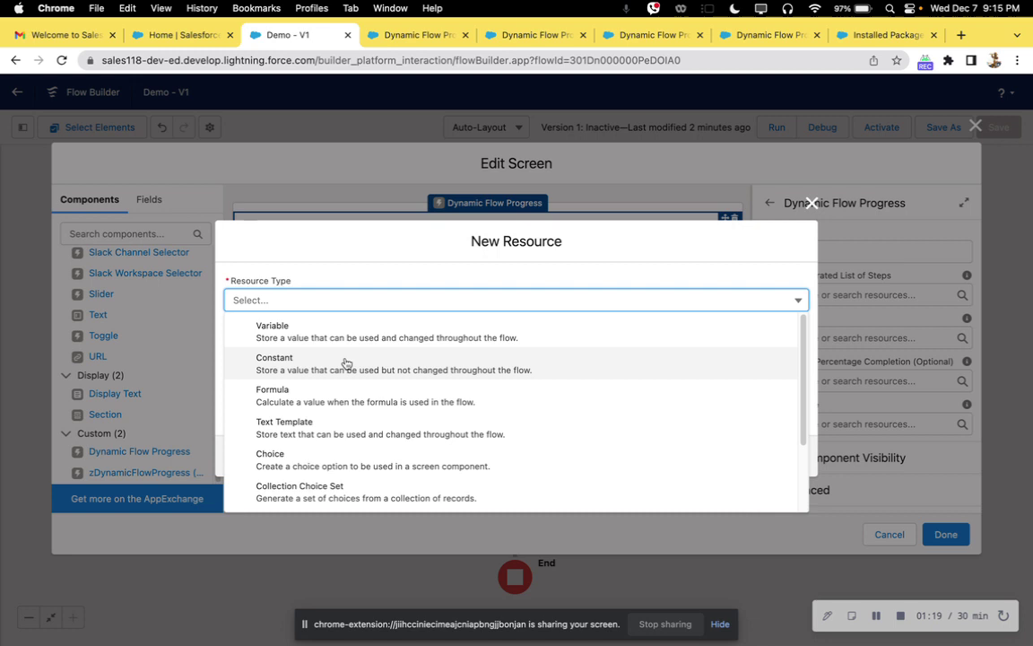
left_click(346, 362)
left_click(325, 330)
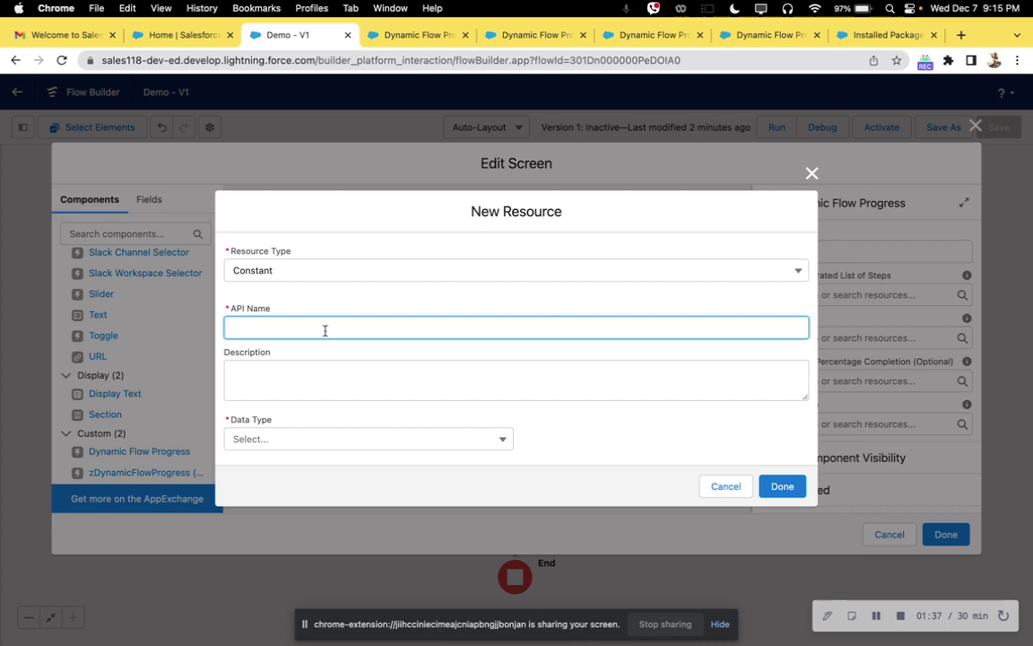
type("Steps")
Give the constant the Text data type and the value "Step 1,Step 2,Step 3,Step 4", and save it
left_click(322, 444)
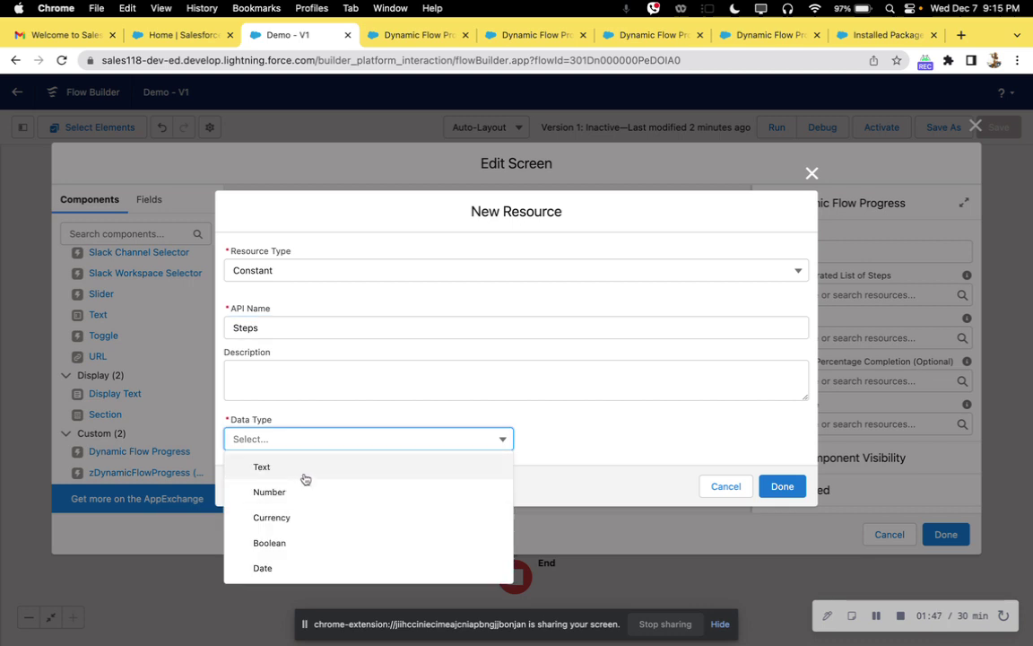
left_click(305, 476)
left_click(293, 460)
type("S")
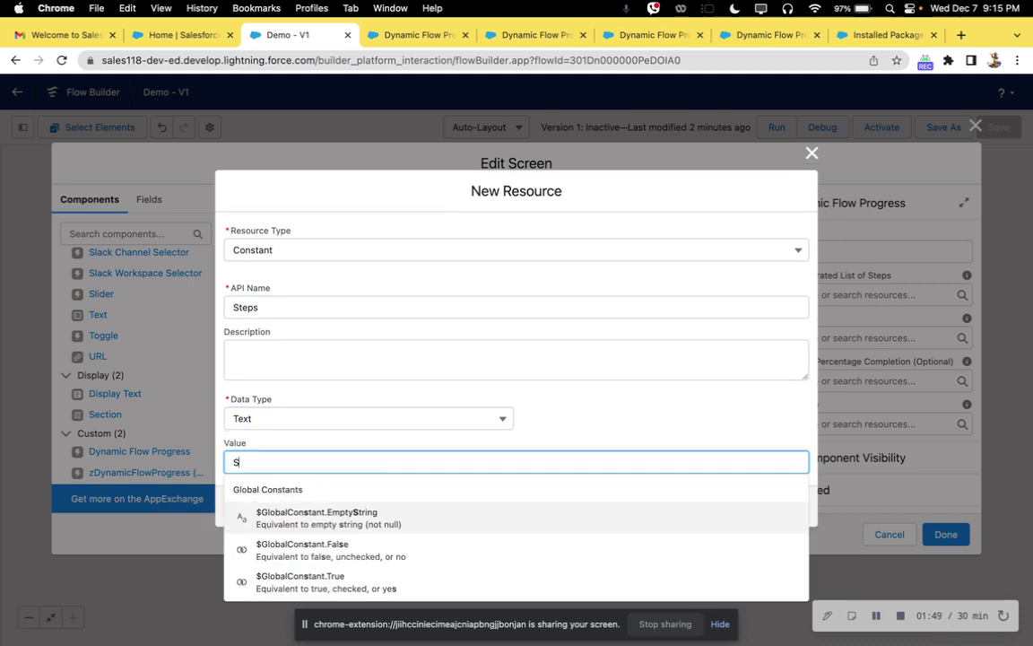
type("tep ")
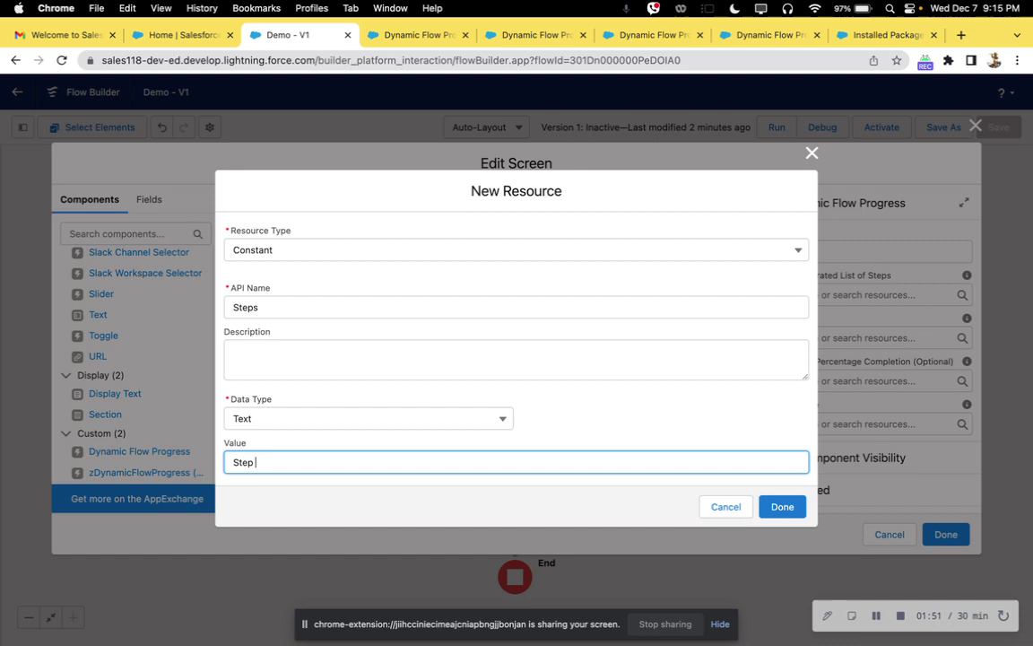
type("1,Step 2,Step 3,Step")
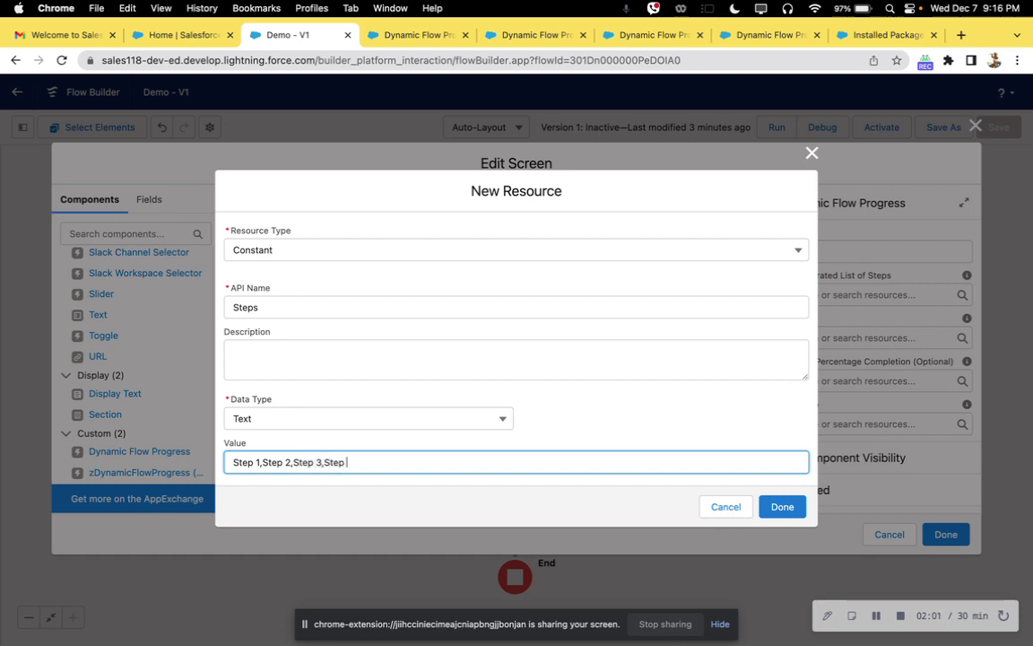
type(" 4")
left_click(783, 508)
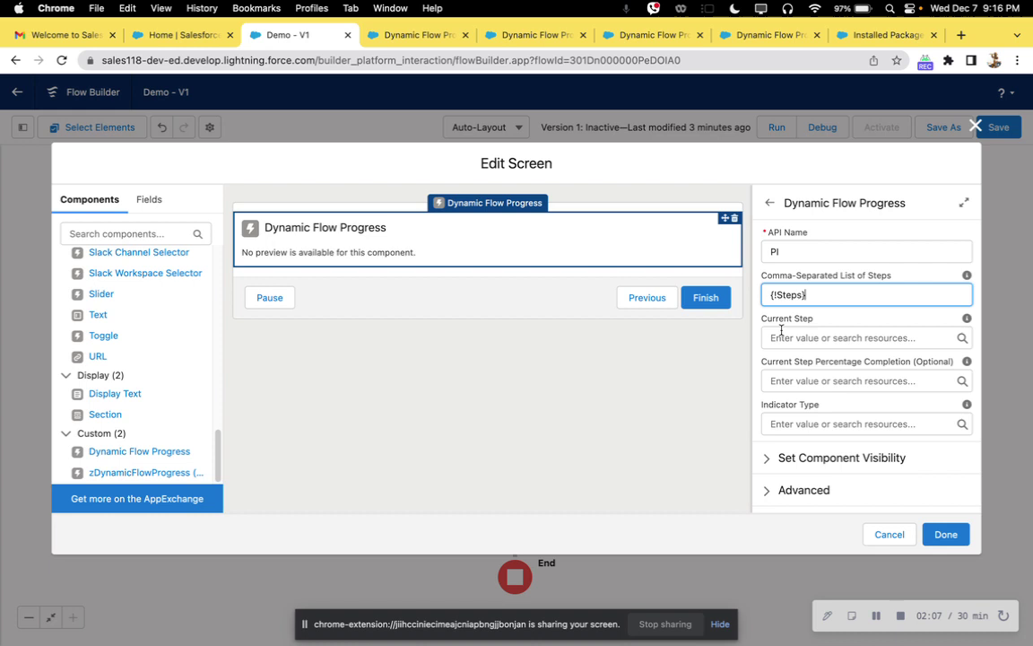
Set the component's current step to Step 1 and its indicator type to Ring, and finish editing Screen1
left_click(781, 338)
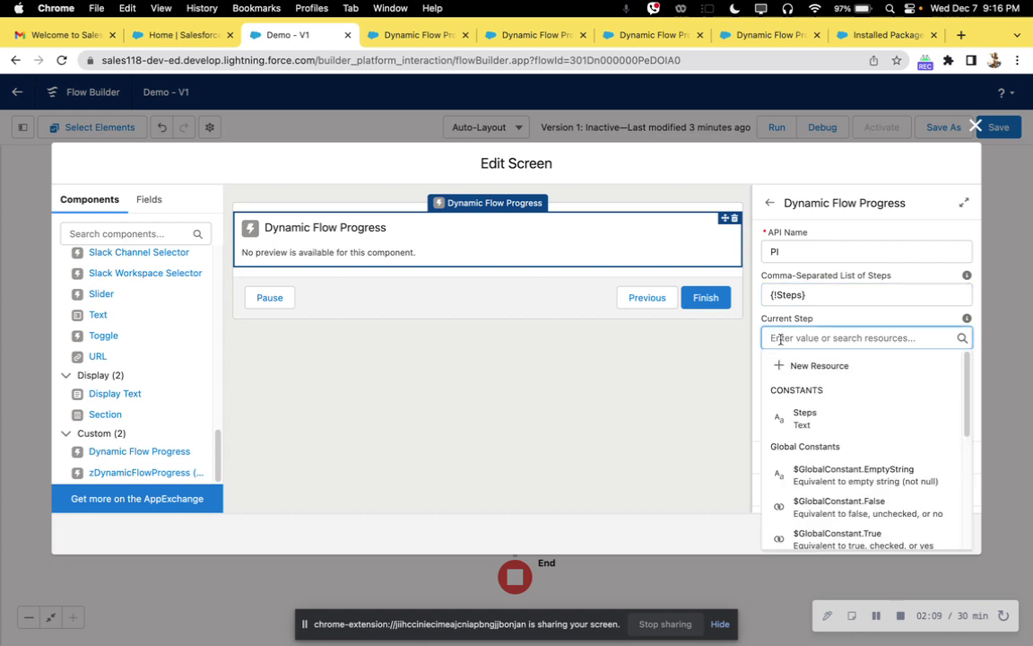
type("Step 1")
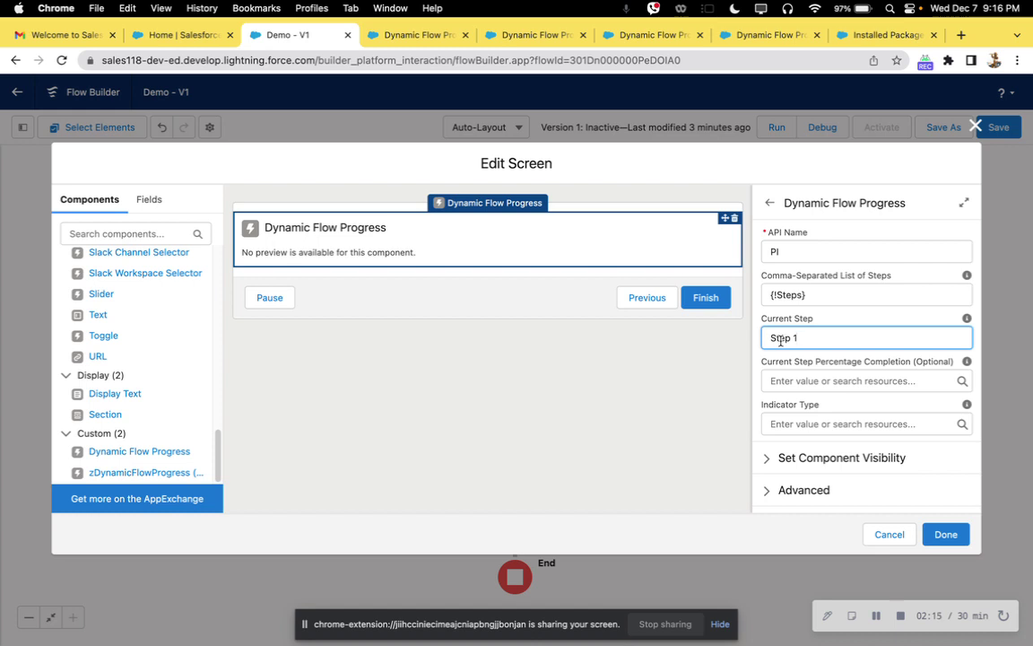
left_click(826, 426)
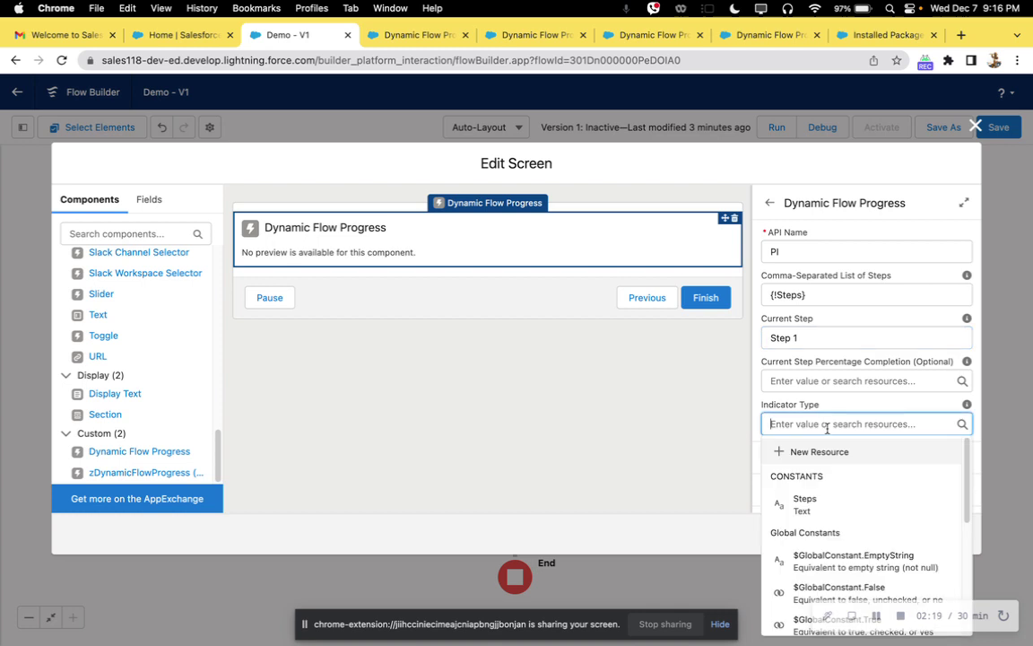
type("Rin")
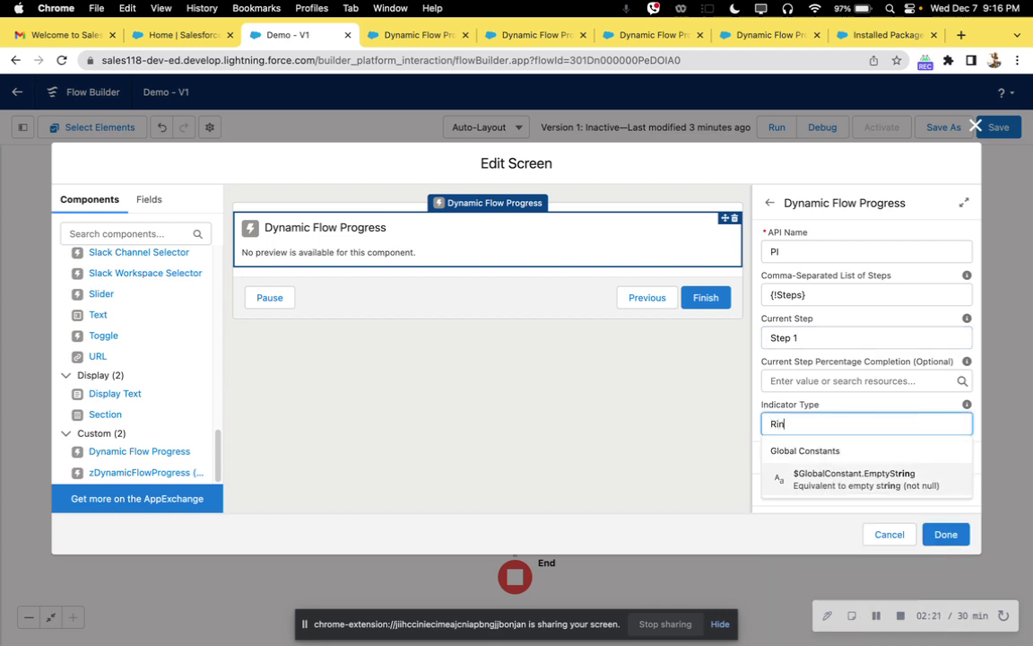
type("g")
left_click(674, 427)
left_click(541, 232)
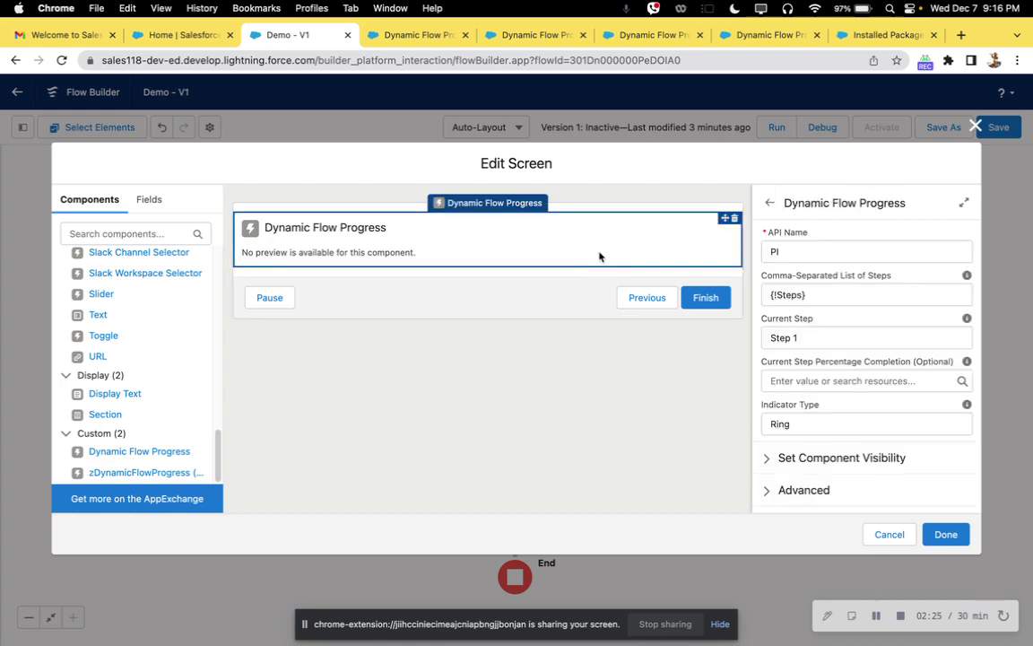
left_click(947, 535)
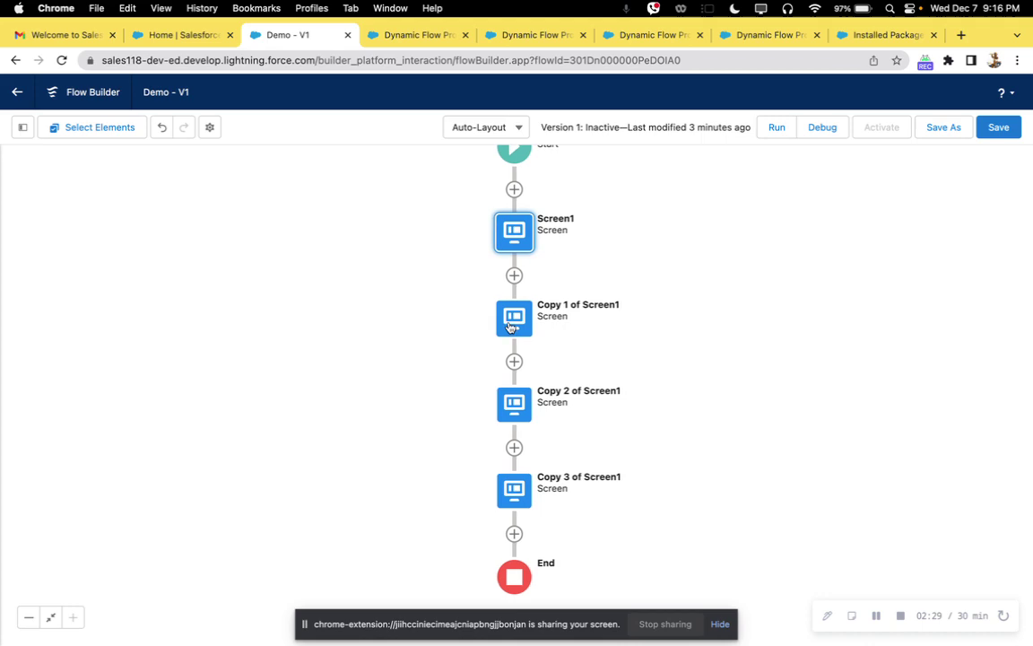
Open Copy 1 of Screen1 for editing and add a Dynamic Flow Progress component with the API name PI2
left_click(509, 325)
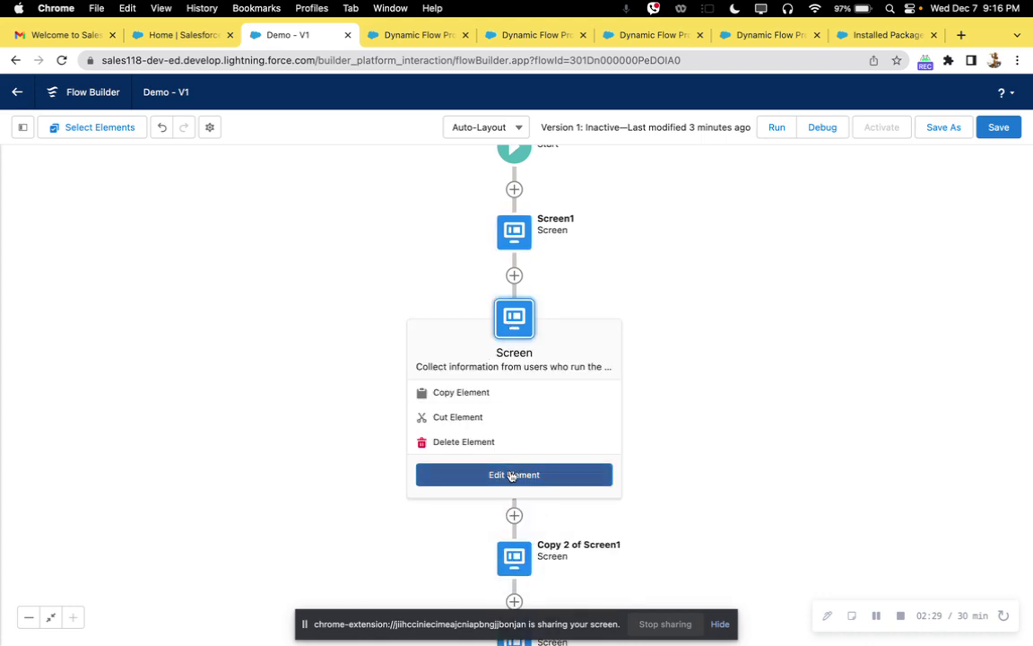
left_click(462, 429)
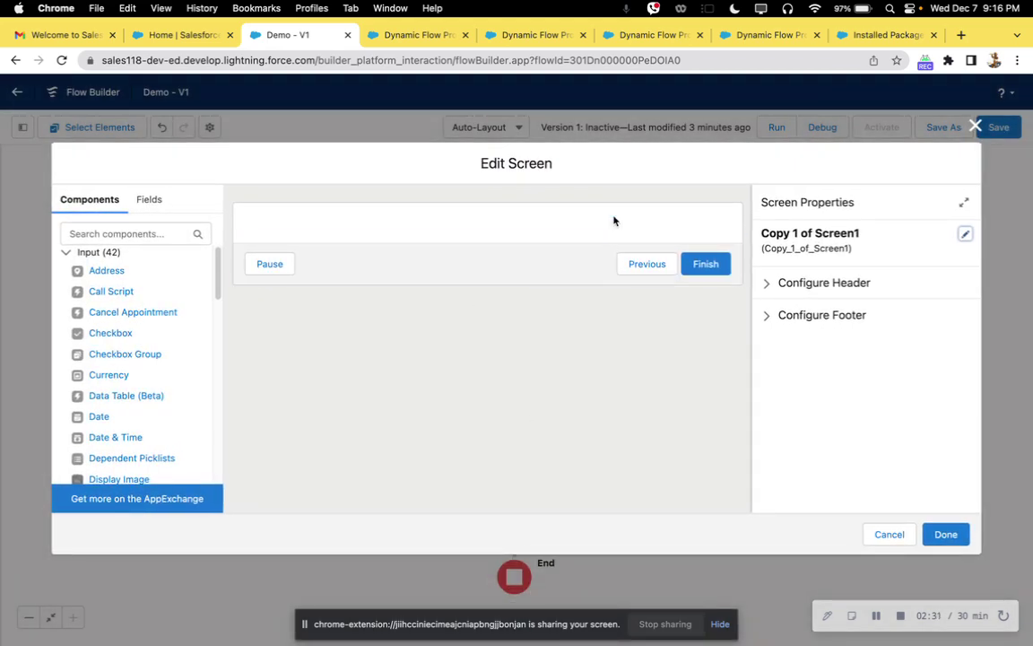
scroll(144, 411, "down", 5)
scroll(143, 411, "down", 5)
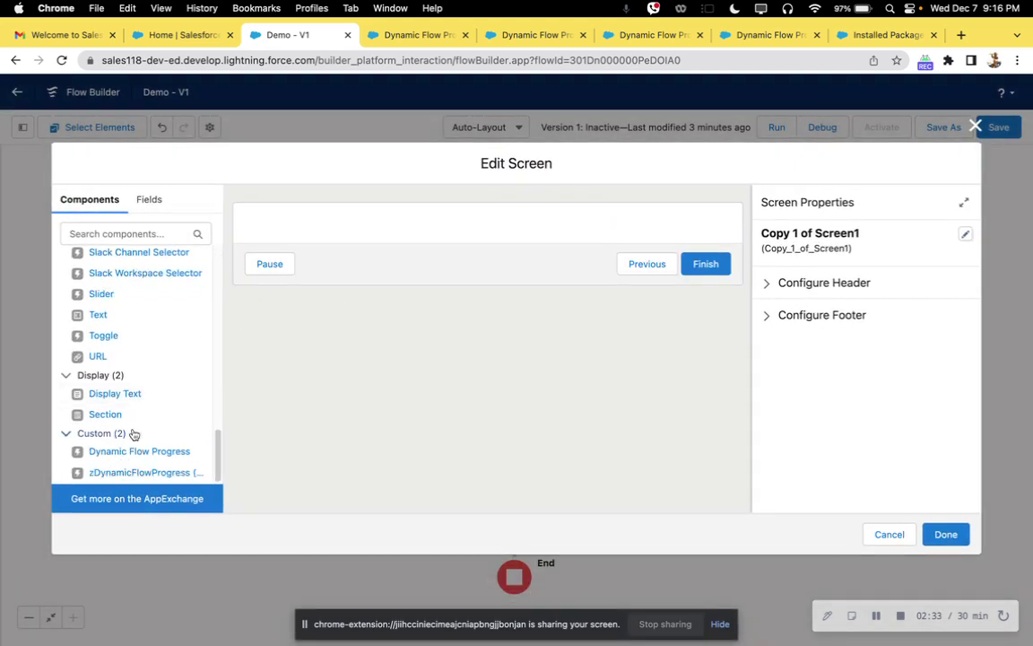
left_click_drag(138, 452, 402, 224)
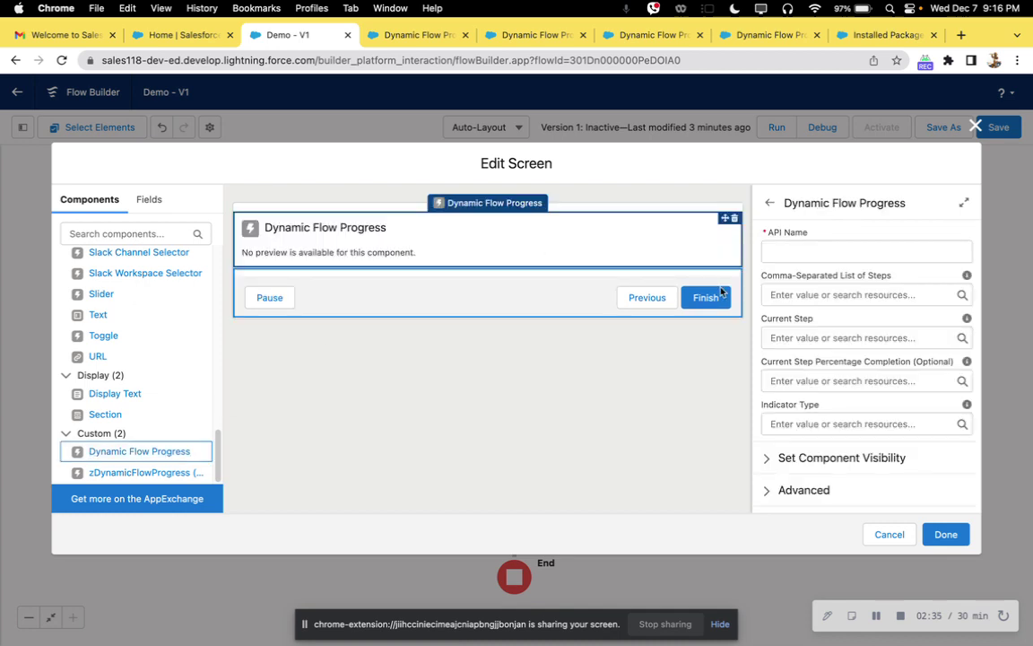
left_click(821, 253)
type("Pl2")
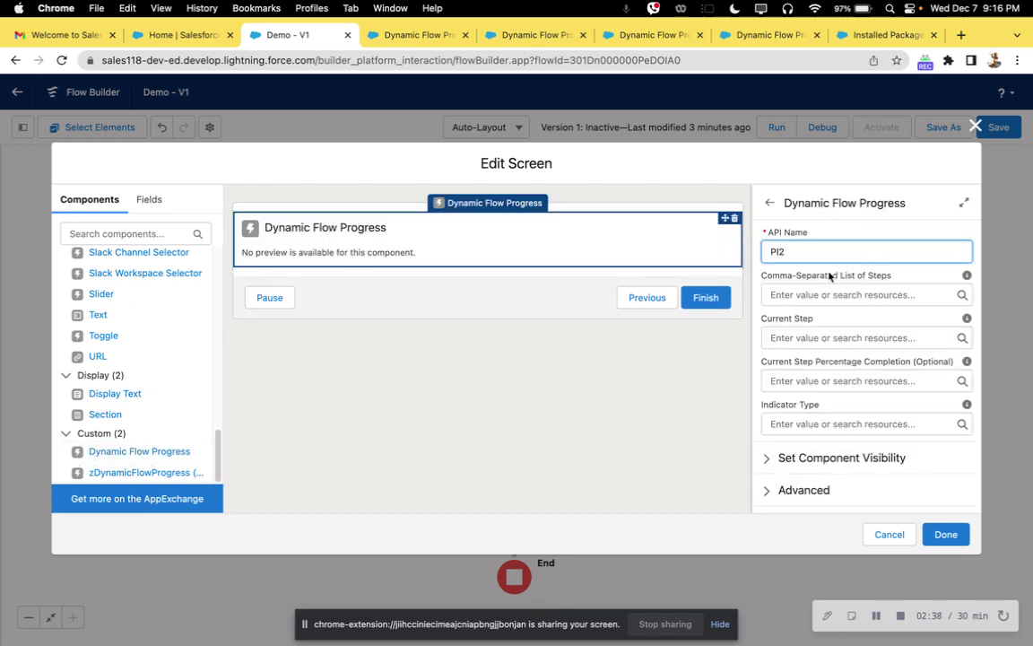
Assign the Steps constant to PI2's list of steps, set its current step to Step 2 and indicator type to Ring, and finish the screen
left_click(807, 294)
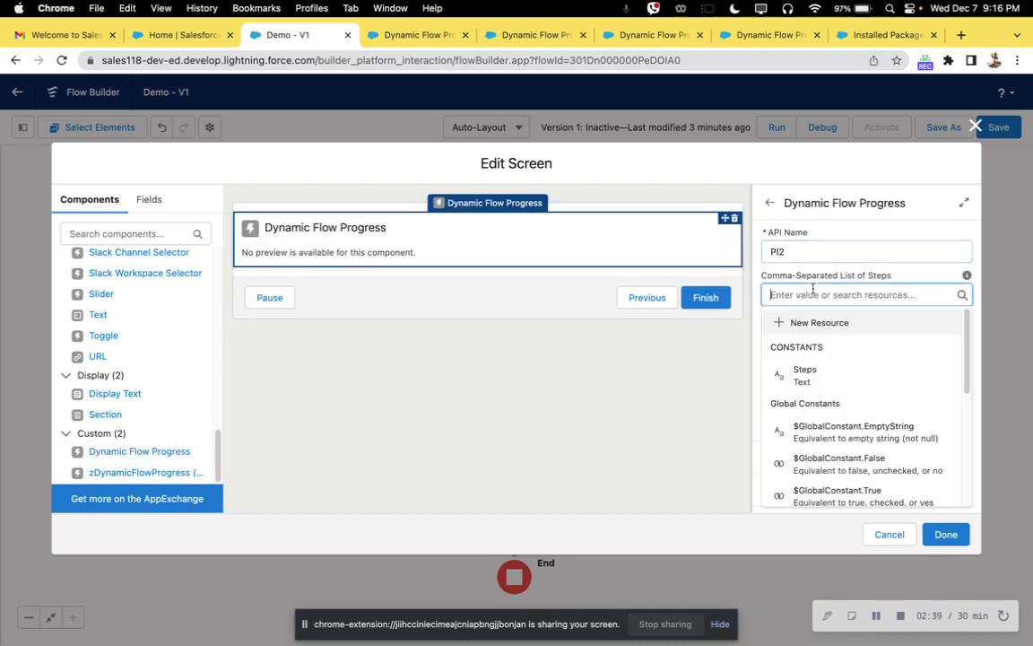
left_click(807, 372)
left_click(803, 338)
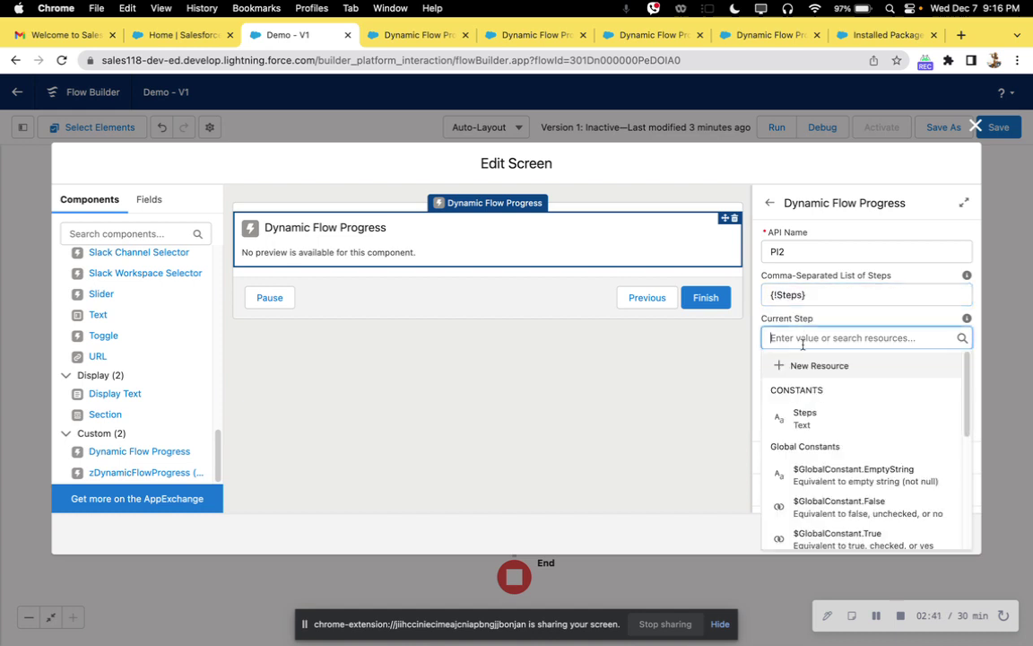
type("Ste")
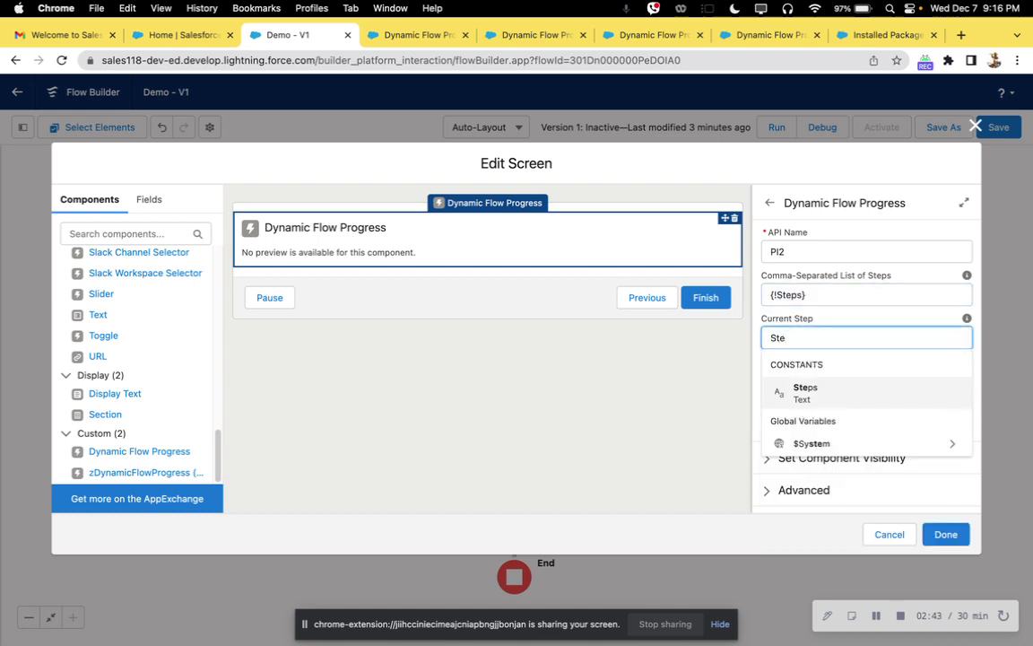
type("p 2")
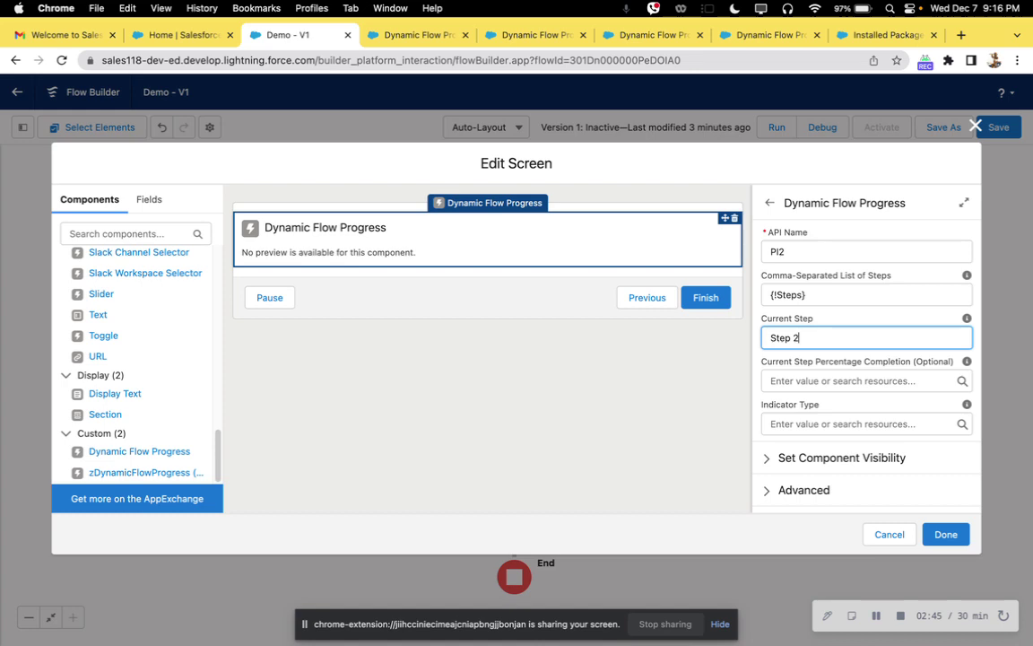
left_click(863, 424)
type("Ring")
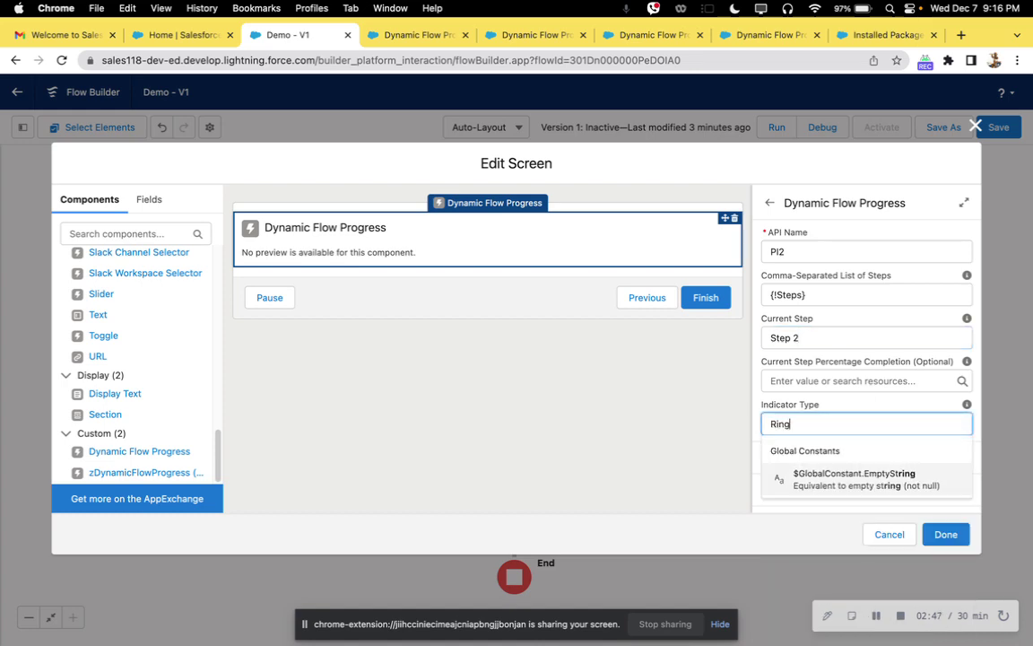
left_click(942, 534)
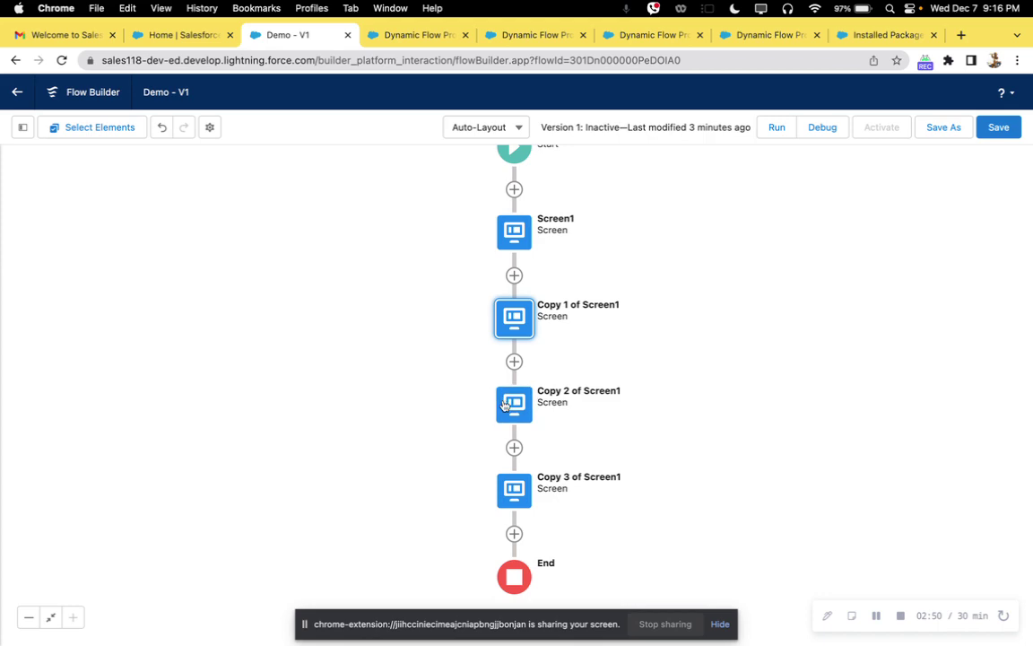
Open Copy 2 of Screen1 for editing and add a Dynamic Flow Progress component with the API name PI3
left_click(514, 401)
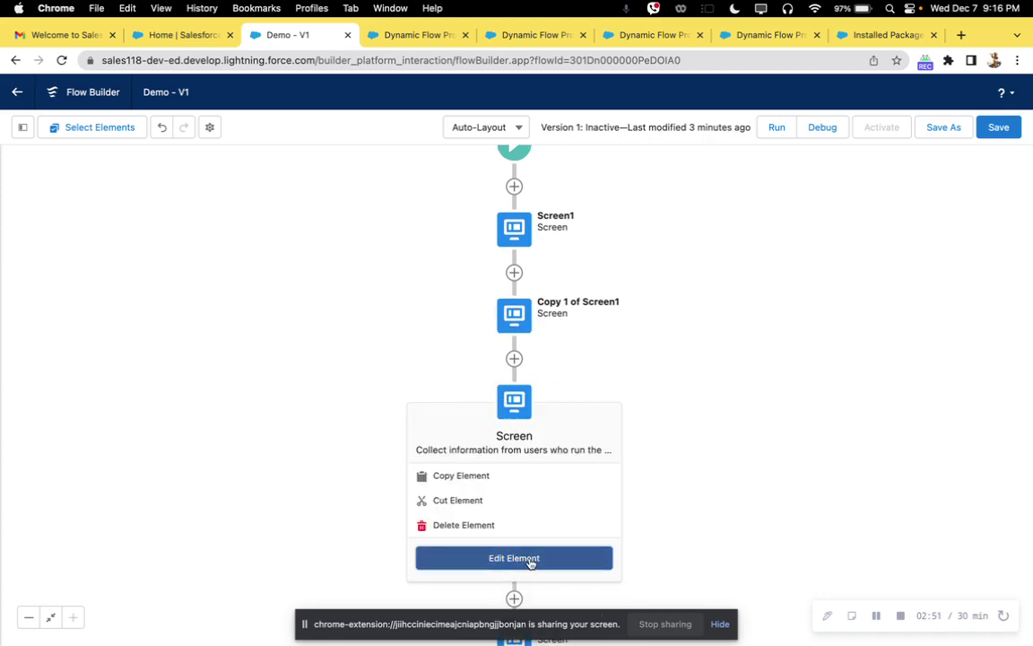
left_click(530, 558)
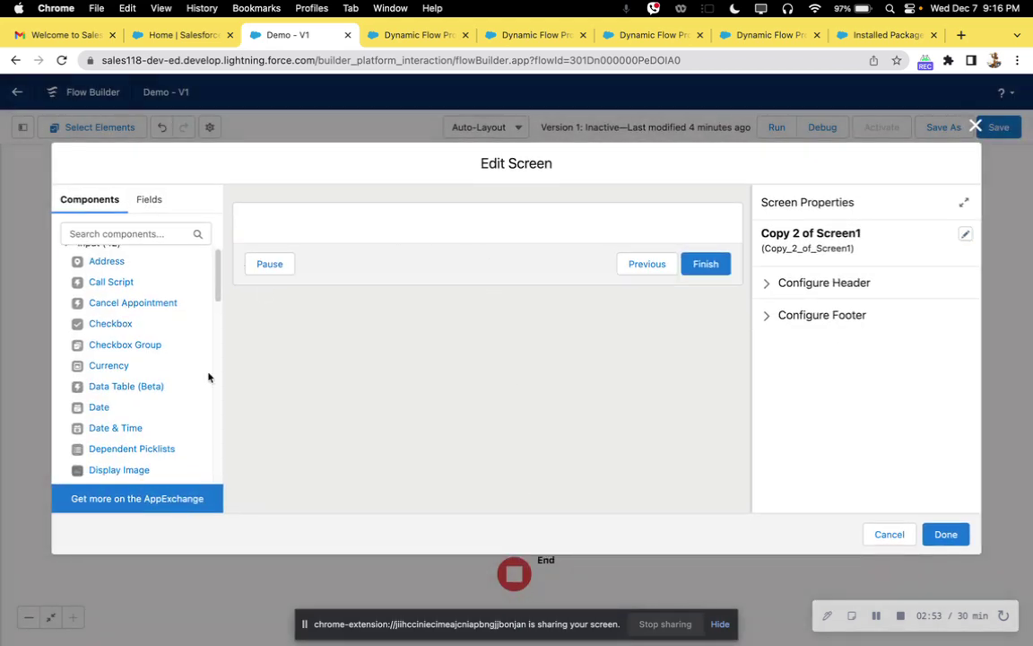
scroll(134, 386, "down", 6)
left_click_drag(116, 452, 401, 222)
type("Pl3")
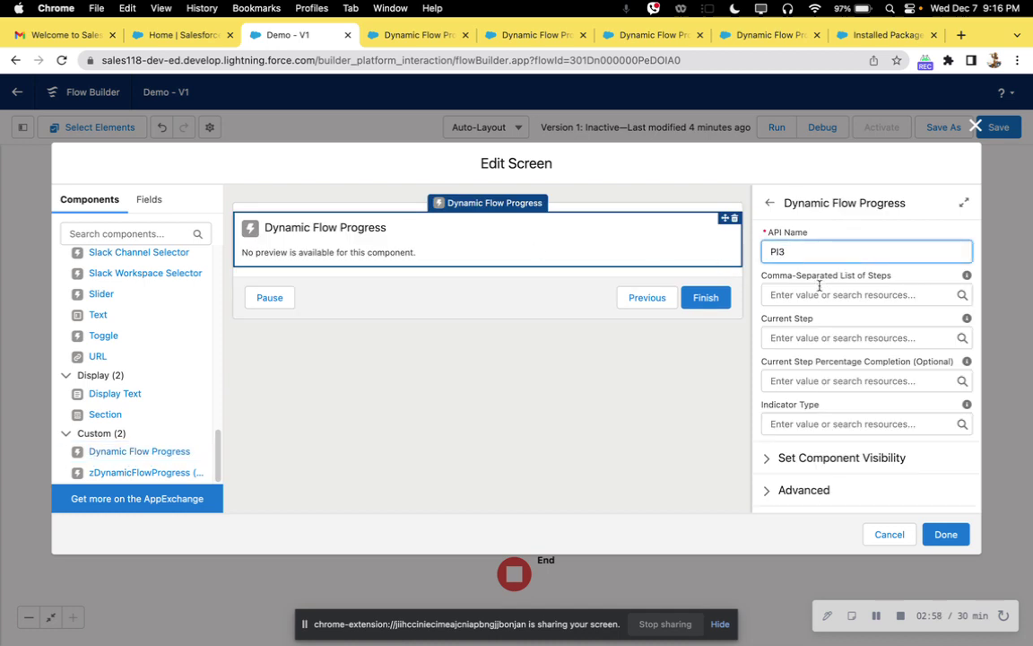
Assign the Steps constant to PI3's list of steps, set its current step to Step 3 and indicator type to Ring, and finish the screen
key("Tab")
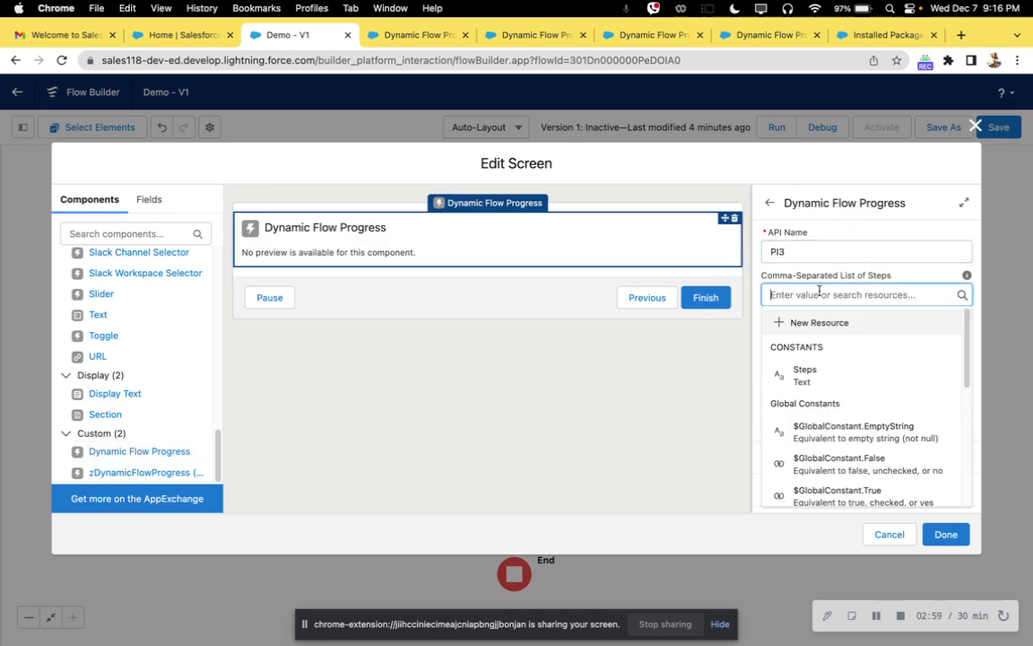
left_click(803, 369)
key("Tab")
type("St")
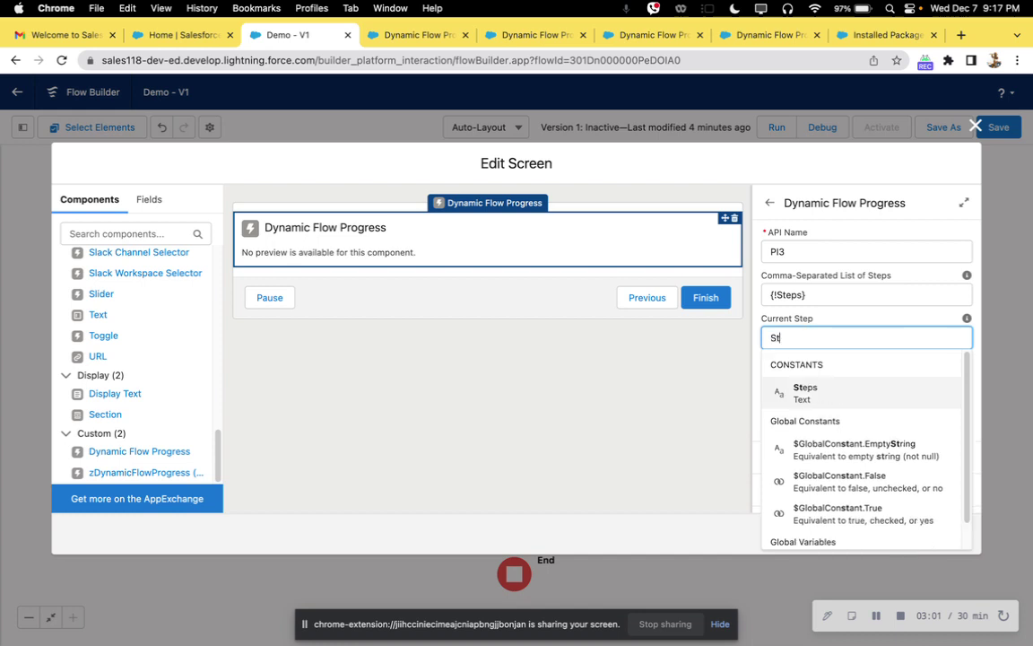
type("ep 3")
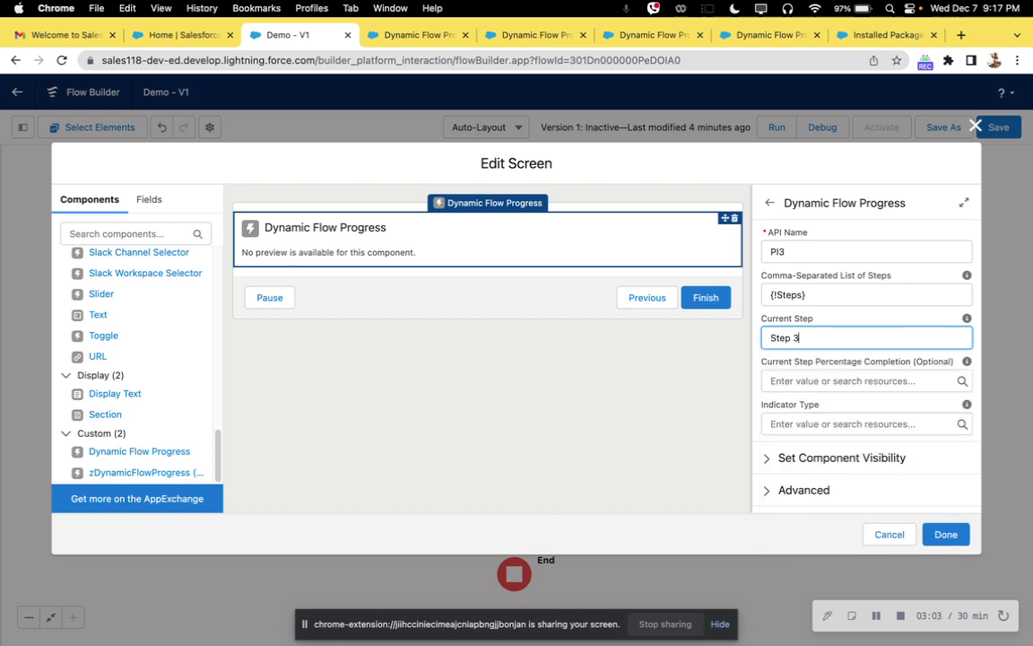
left_click(816, 423)
type("Ring")
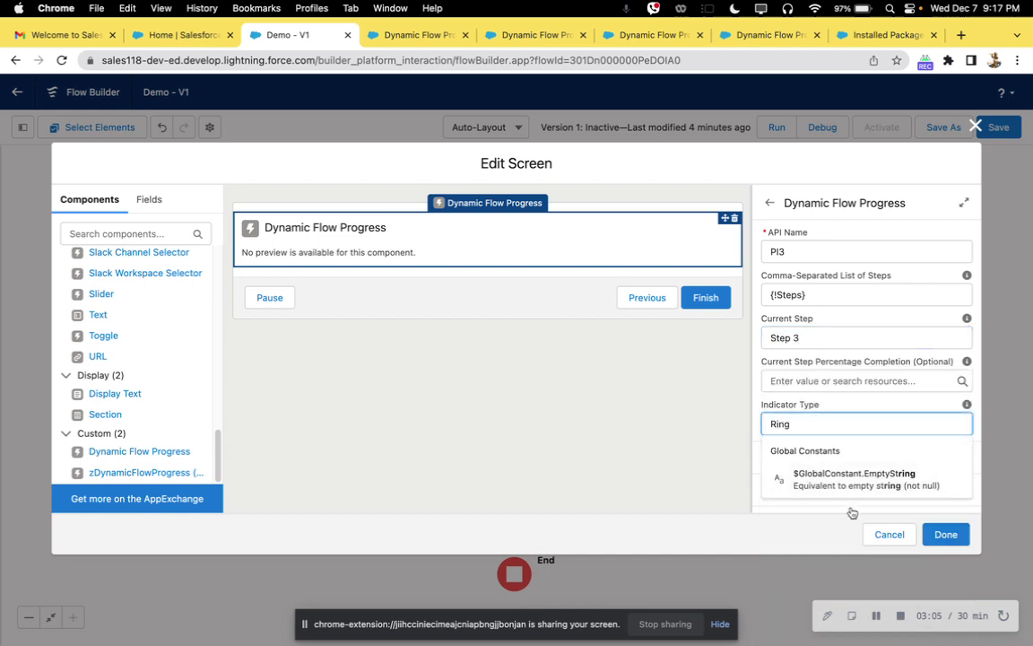
left_click(947, 534)
Open Copy 3 of Screen1 for editing and add a Dynamic Flow Progress component with the API name PI4
left_click(507, 485)
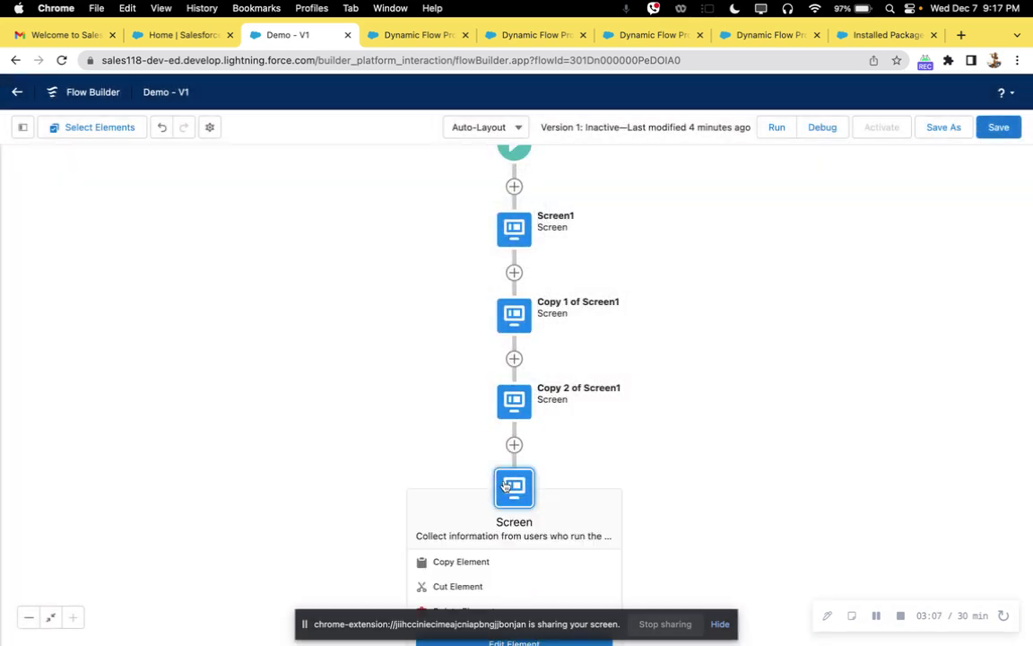
scroll(673, 530, "down", 5)
left_click(540, 396)
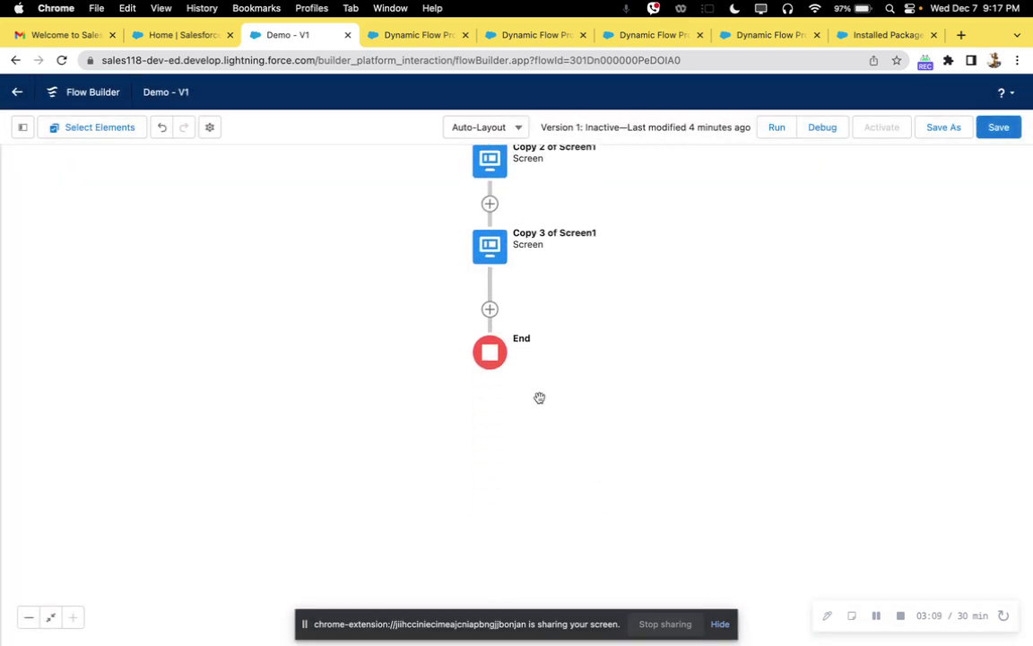
left_click(489, 252)
left_click(448, 397)
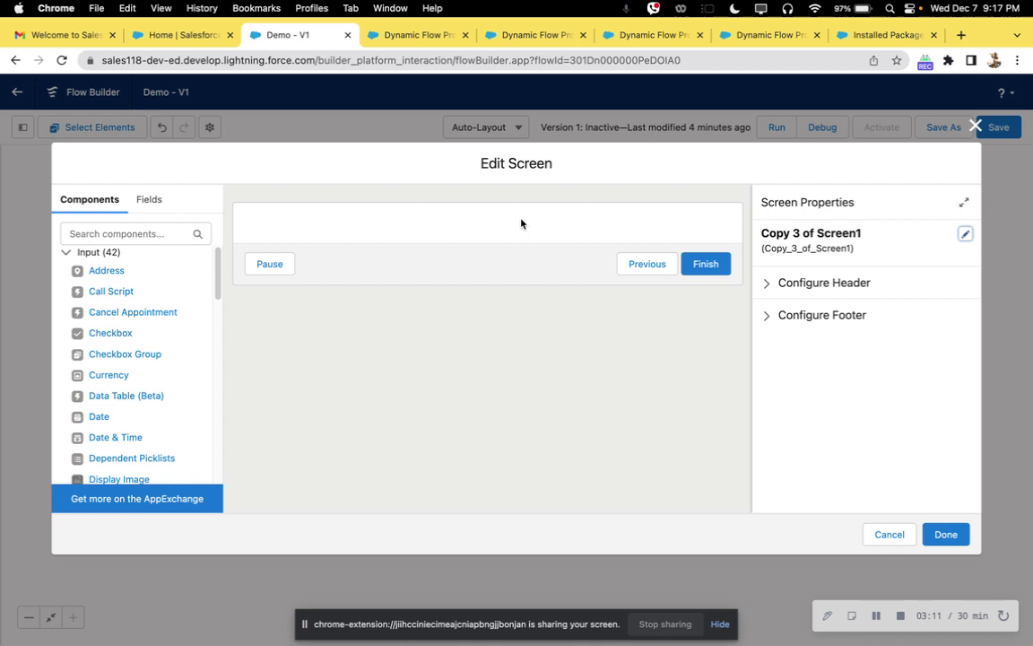
left_click(172, 232)
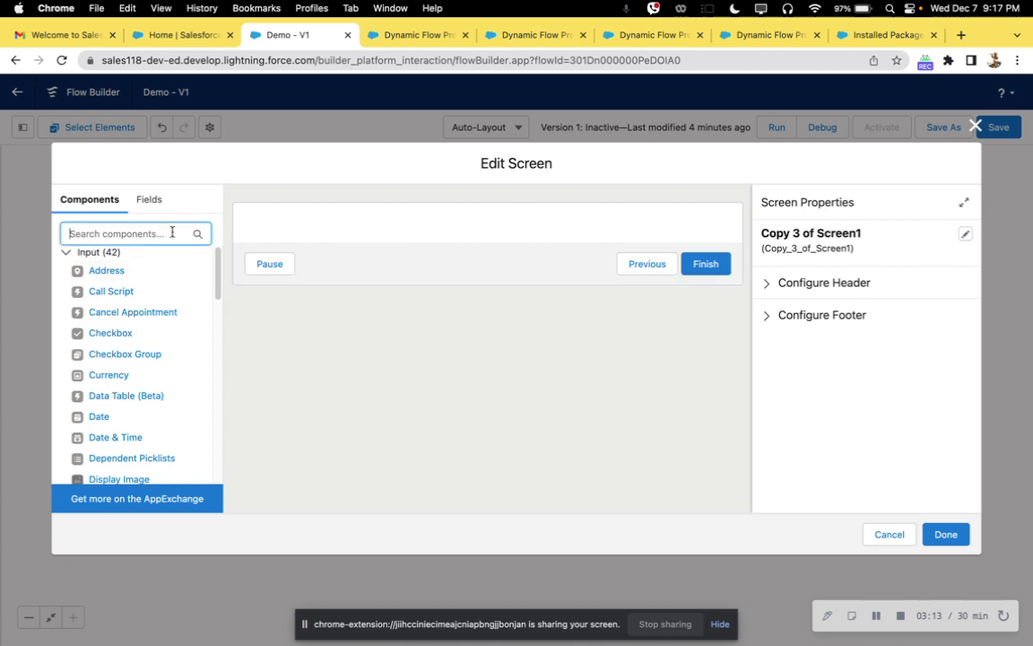
type("dyn")
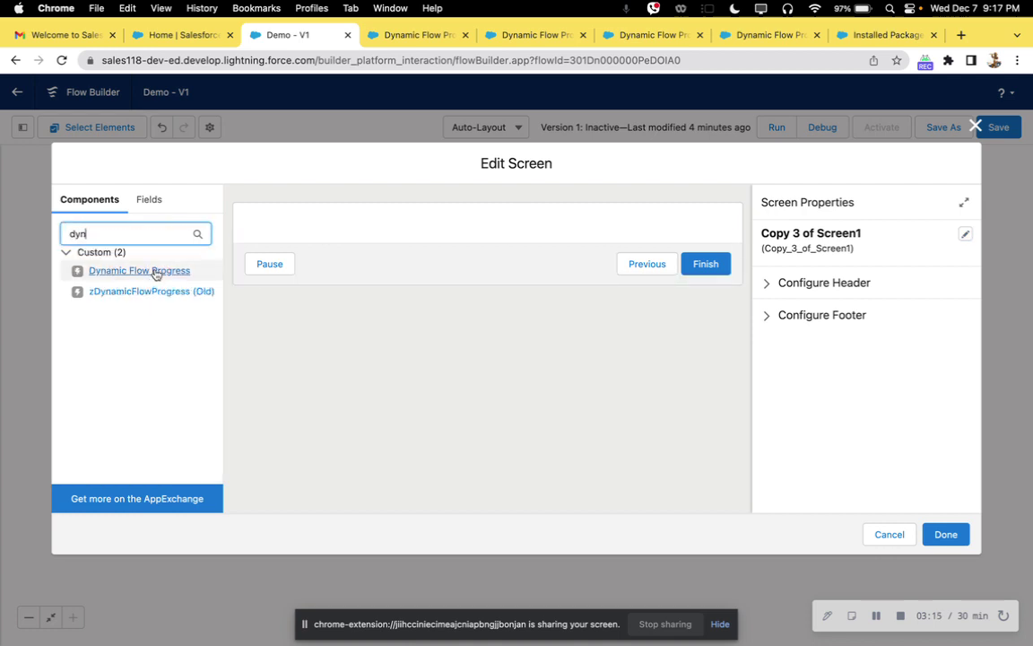
left_click_drag(152, 270, 382, 235)
left_click(803, 251)
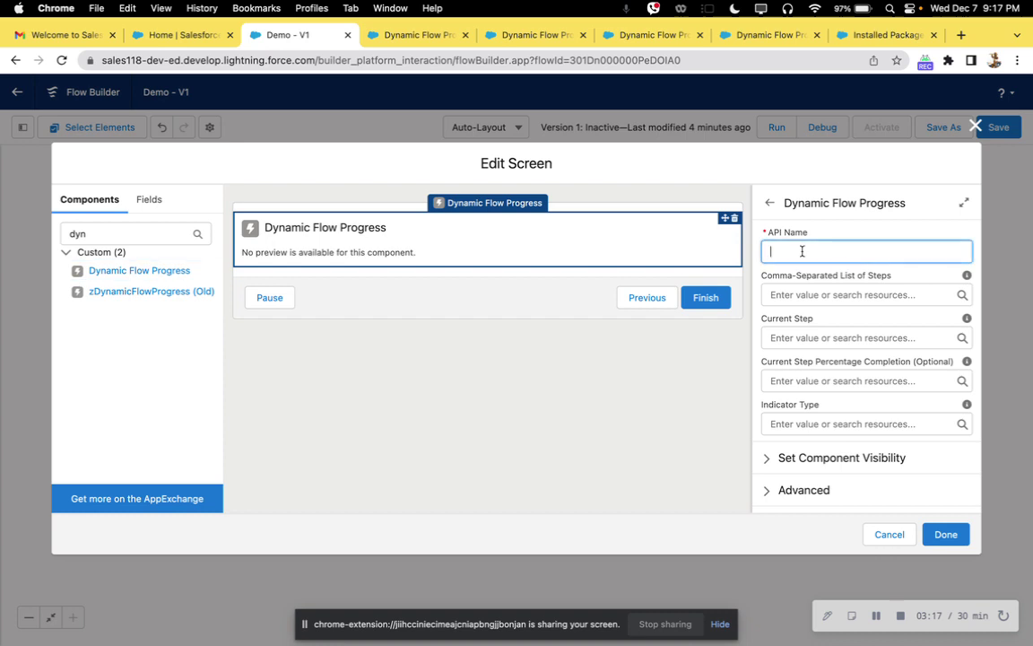
type("PI4")
Assign the Steps constant to PI4's list of steps, set its current step to Step 4 and indicator type to Ring, and finish the screen
left_click(818, 292)
left_click(805, 375)
left_click(804, 337)
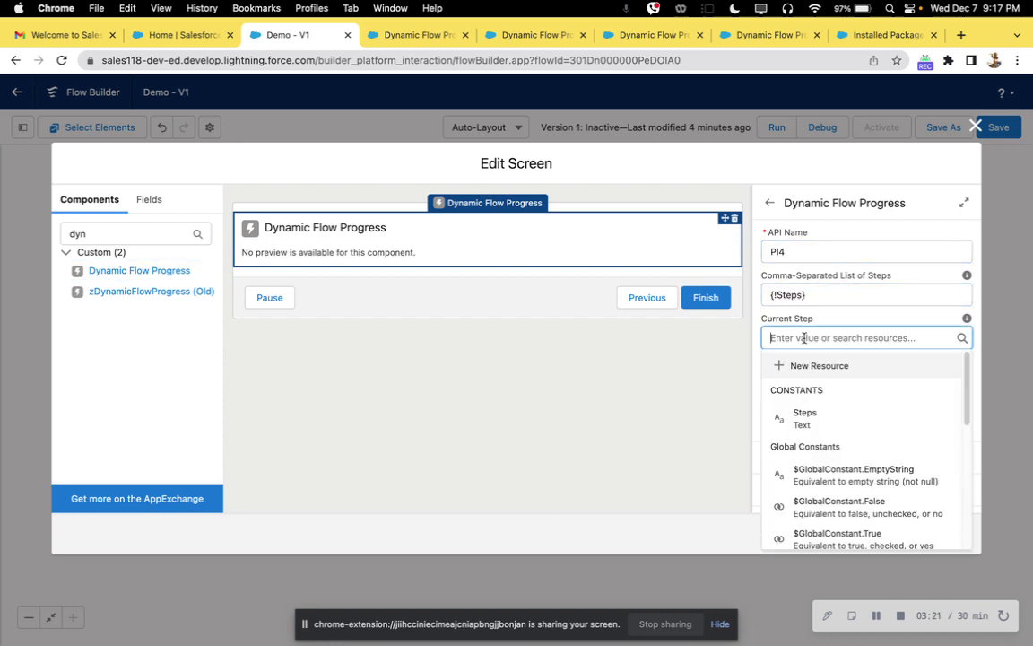
type("Steo")
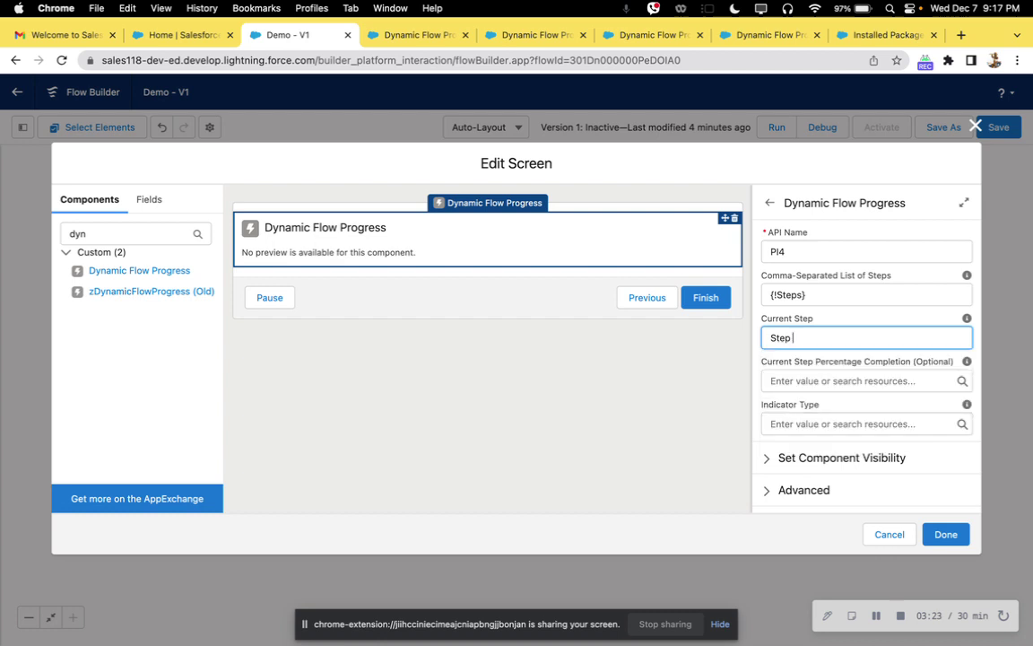
left_click(796, 425)
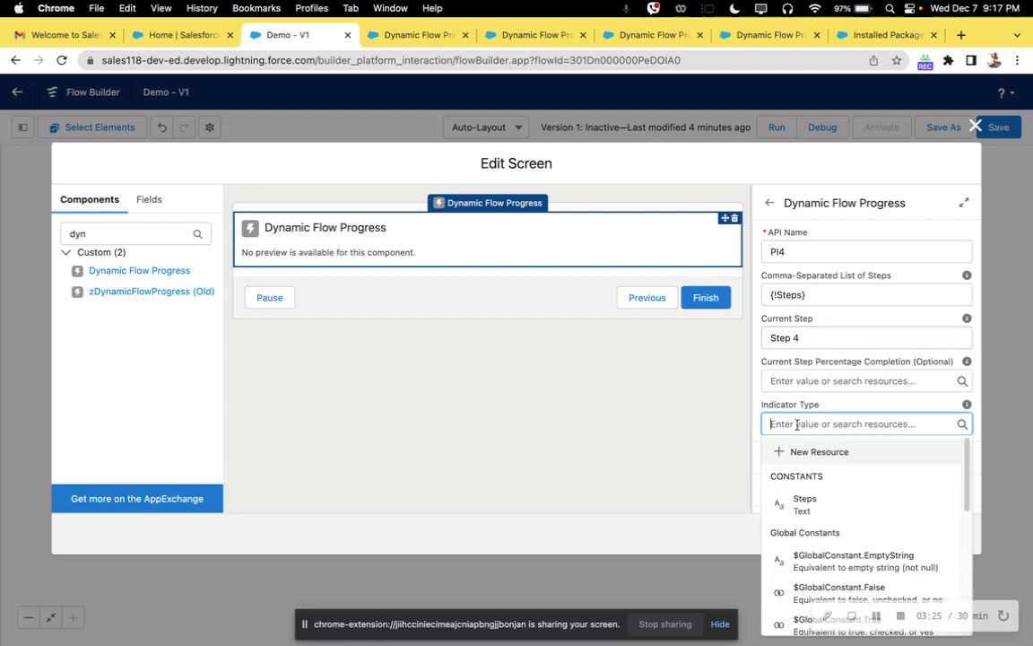
type("Ring")
left_click(657, 405)
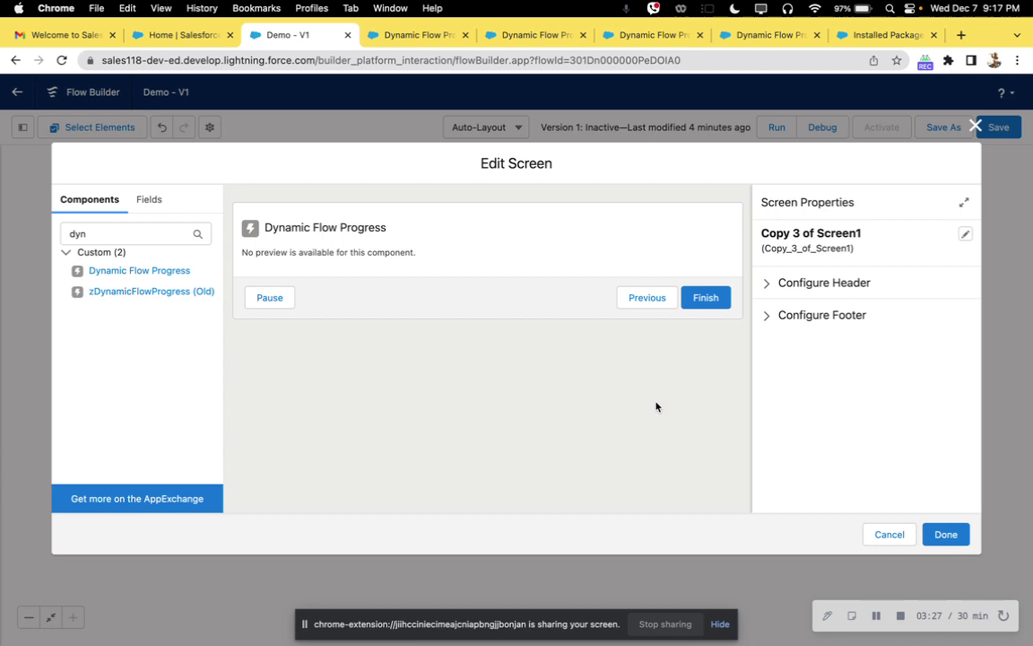
left_click(946, 535)
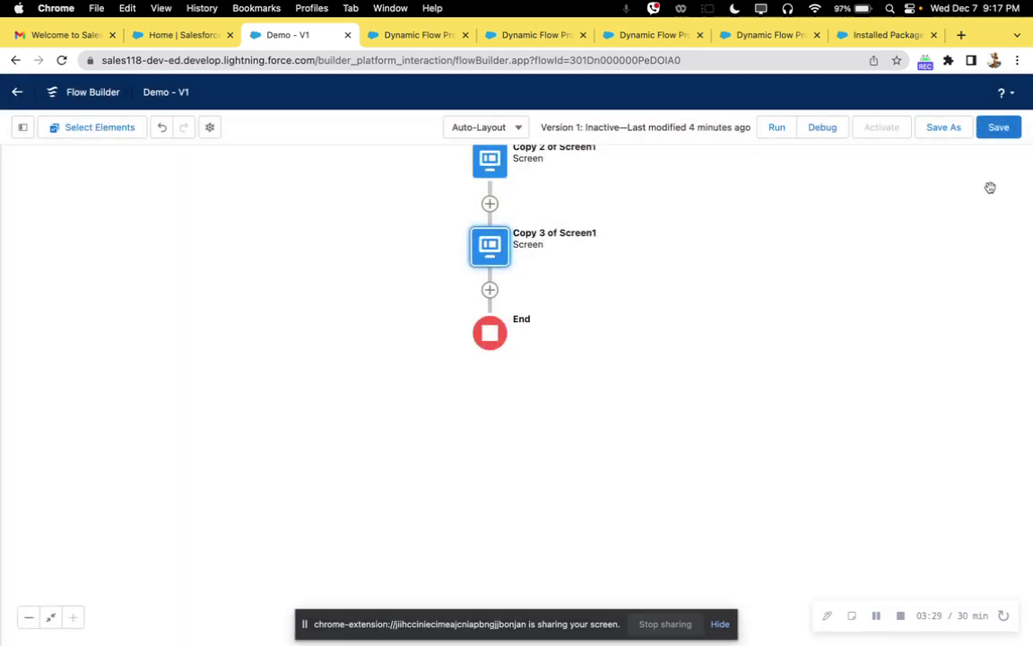
Save the flow and debug it, advancing through the screens to the last one
left_click(1012, 132)
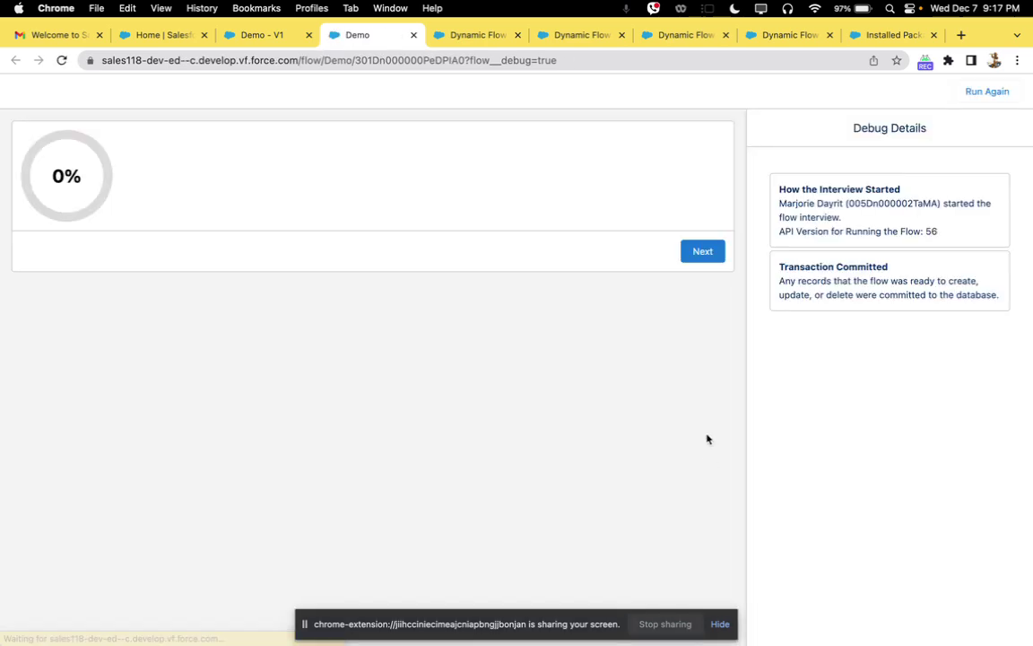
left_click(698, 249)
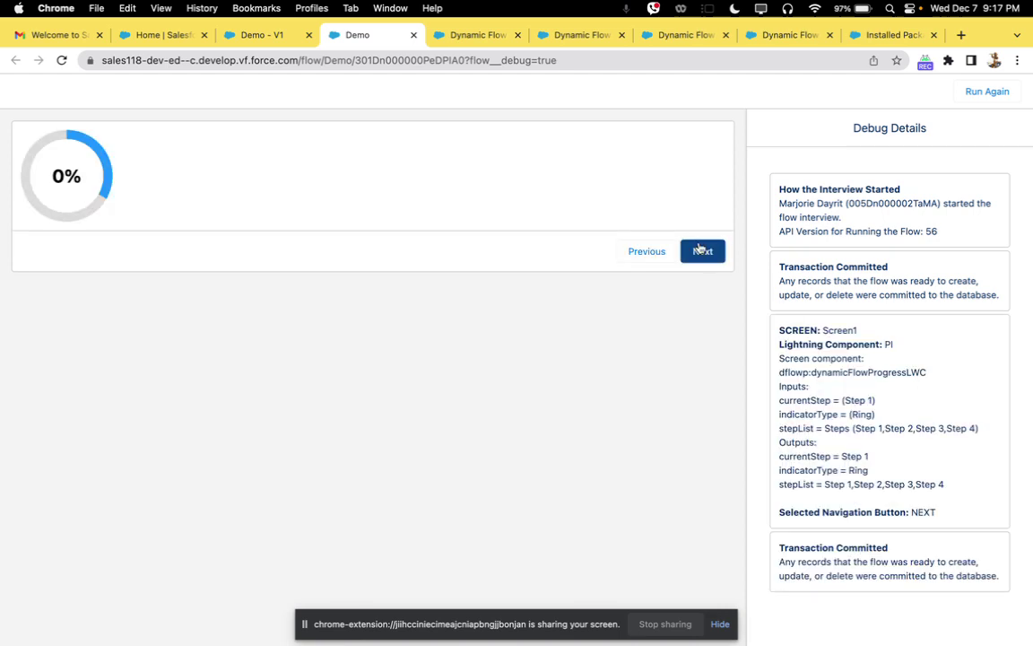
left_click(699, 248)
left_click(699, 249)
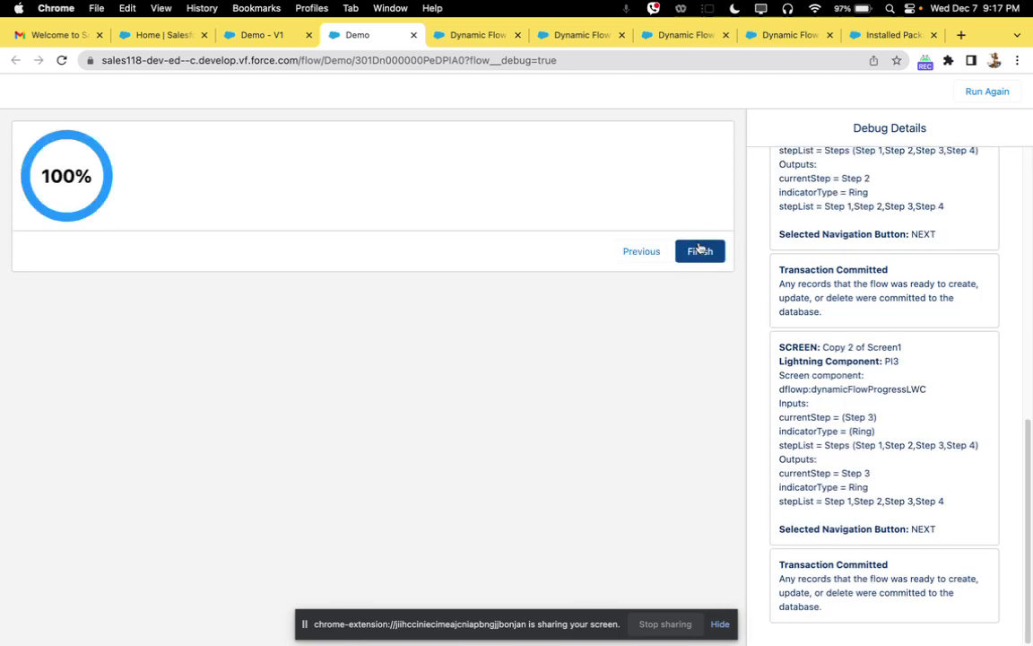
Return to the flow's builder page and set the current step percentage completion of Screen1's progress component to 10
left_click(273, 35)
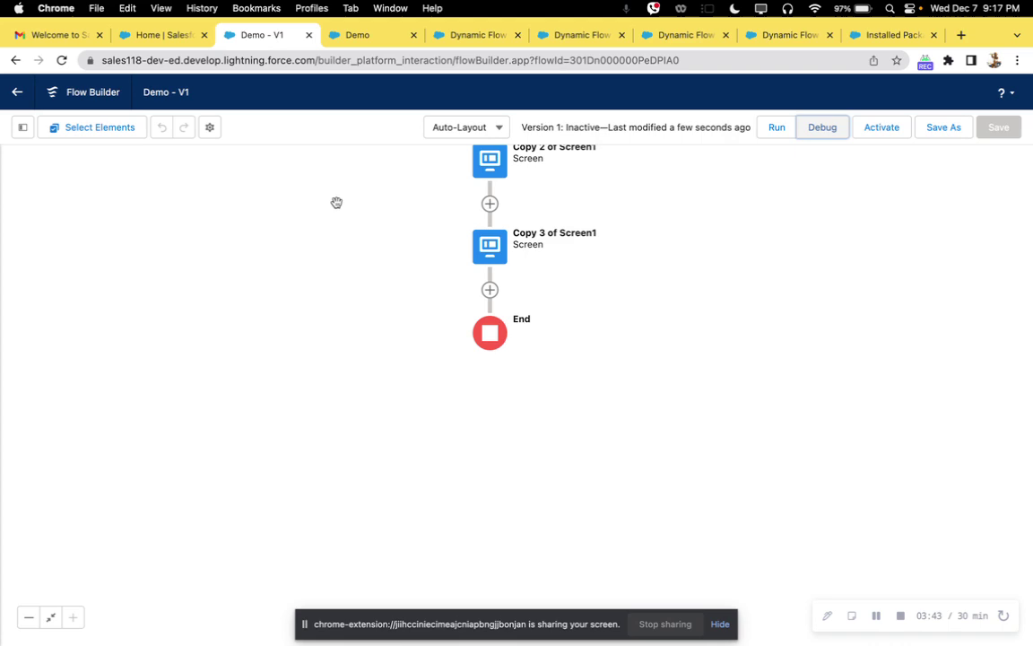
left_click_drag(336, 203, 385, 361)
left_click(537, 191)
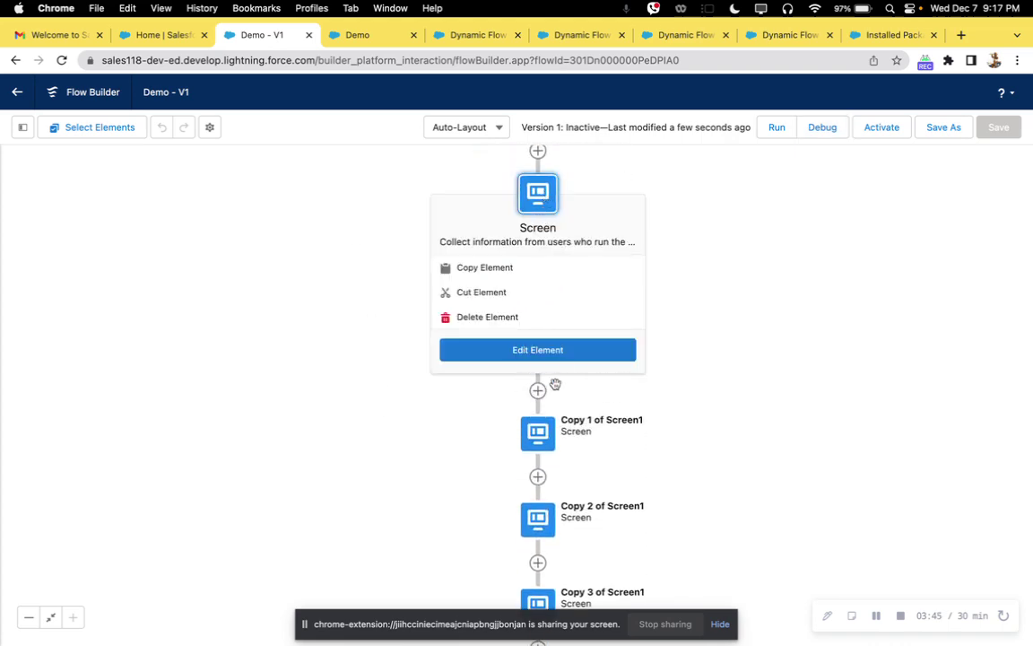
left_click(538, 350)
left_click(520, 263)
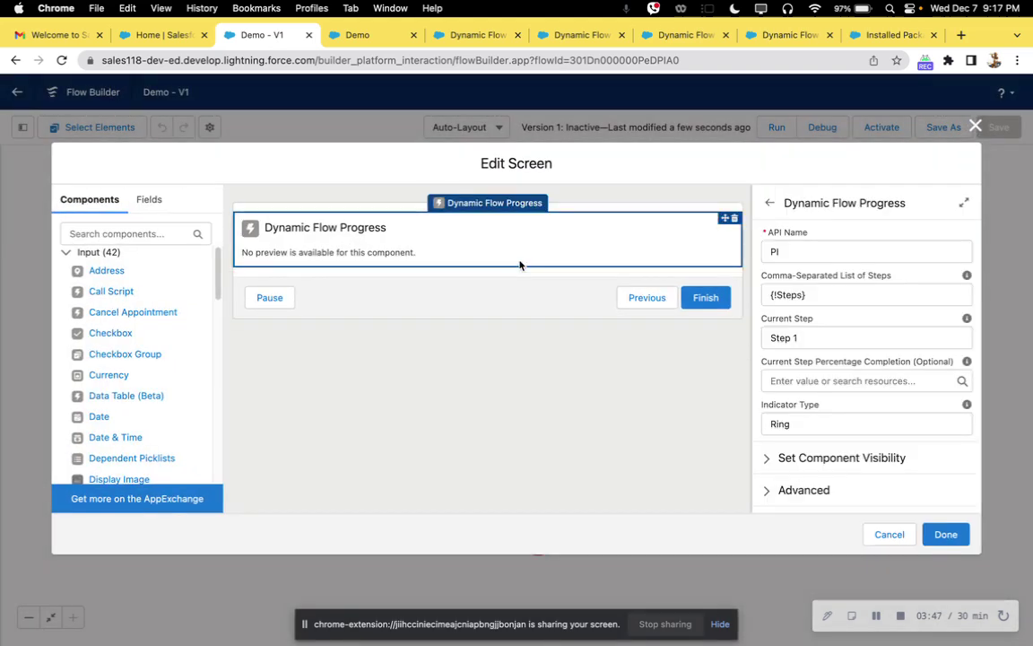
left_click(796, 382)
type("10")
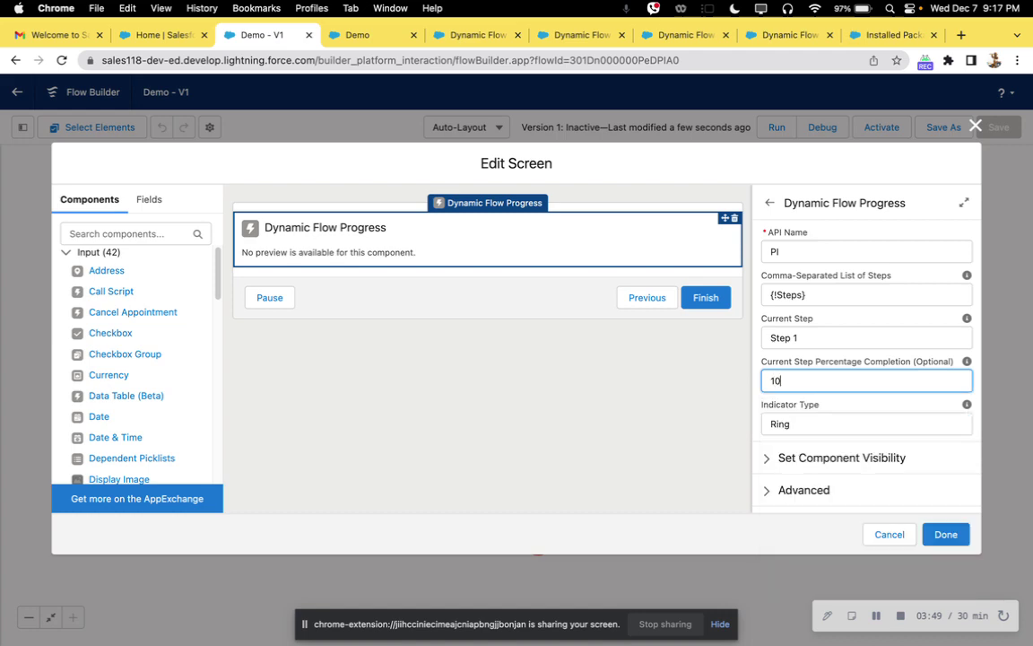
left_click(944, 534)
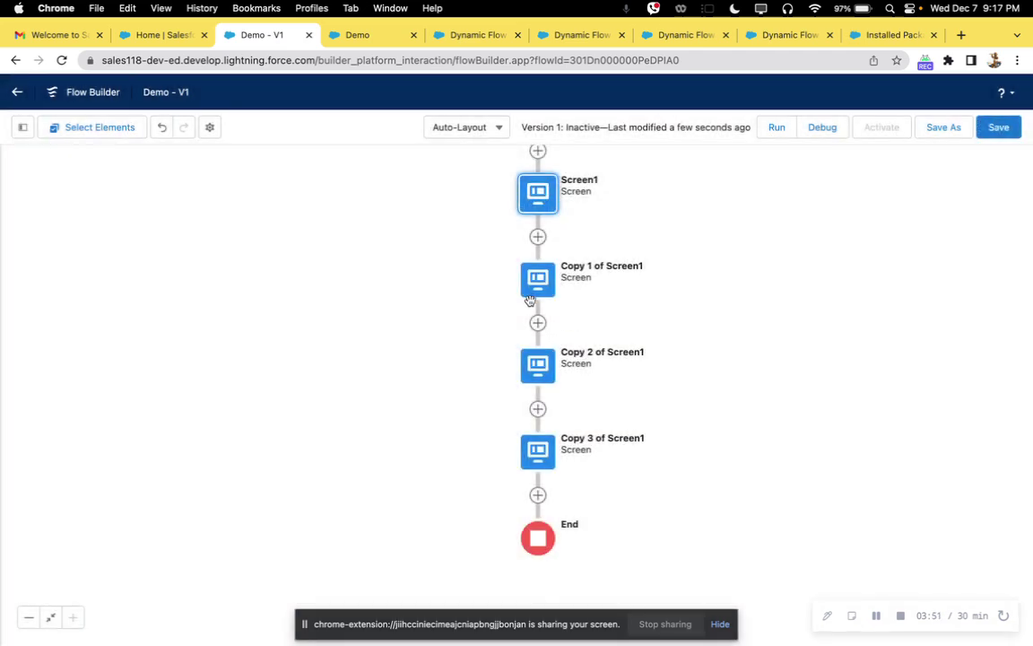
Open Copy 1 of Screen1 for editing and set the current step percentage completion of its progress component to 20
left_click(531, 288)
left_click(538, 433)
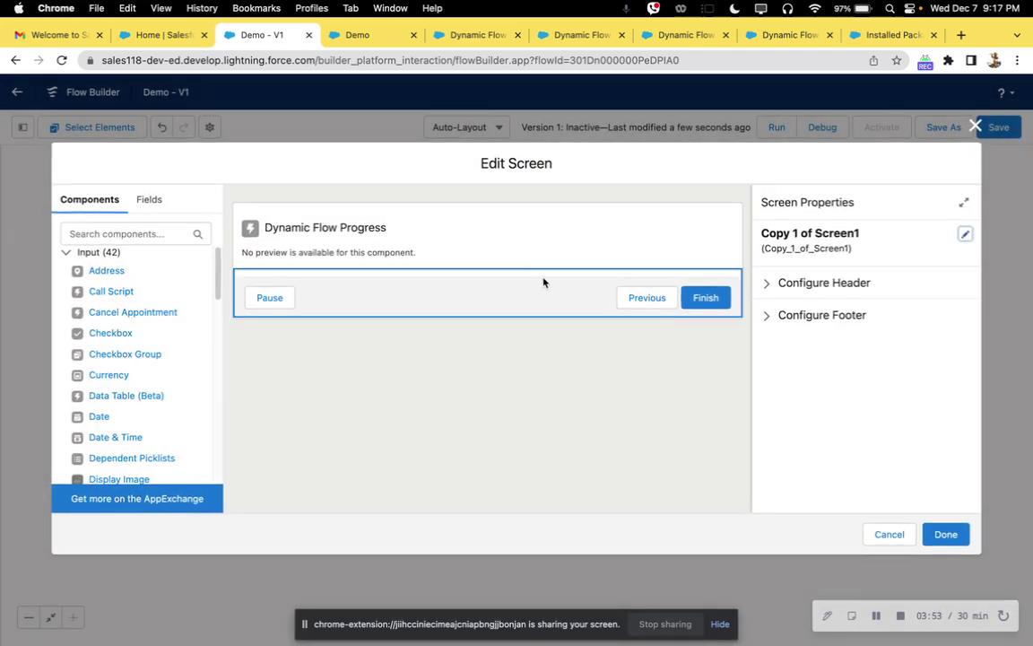
left_click(524, 266)
left_click(866, 380)
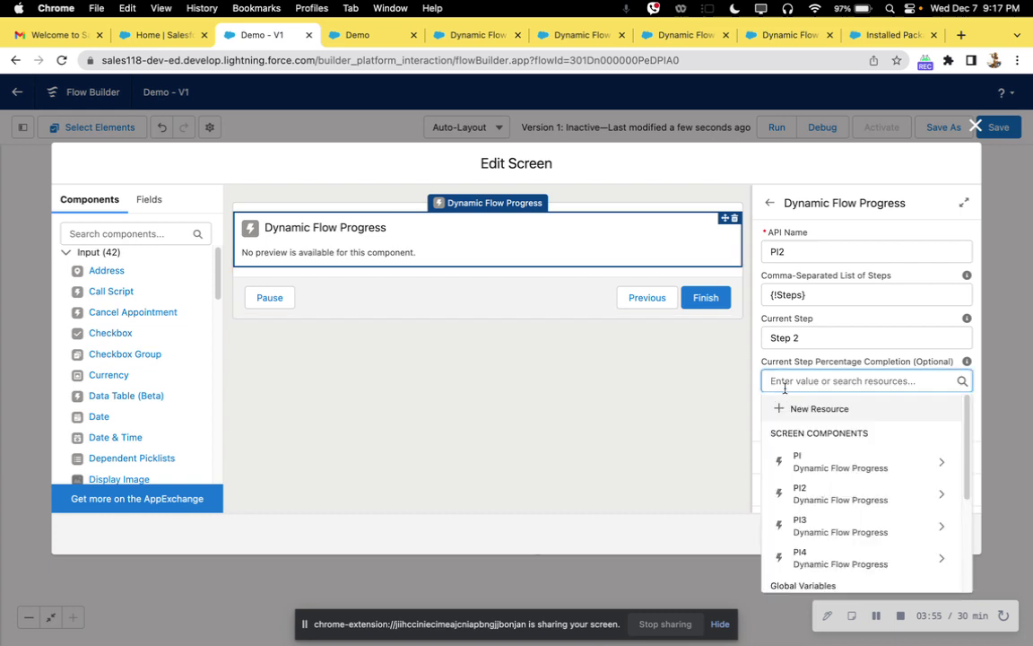
type("20")
mouse_move(968, 365)
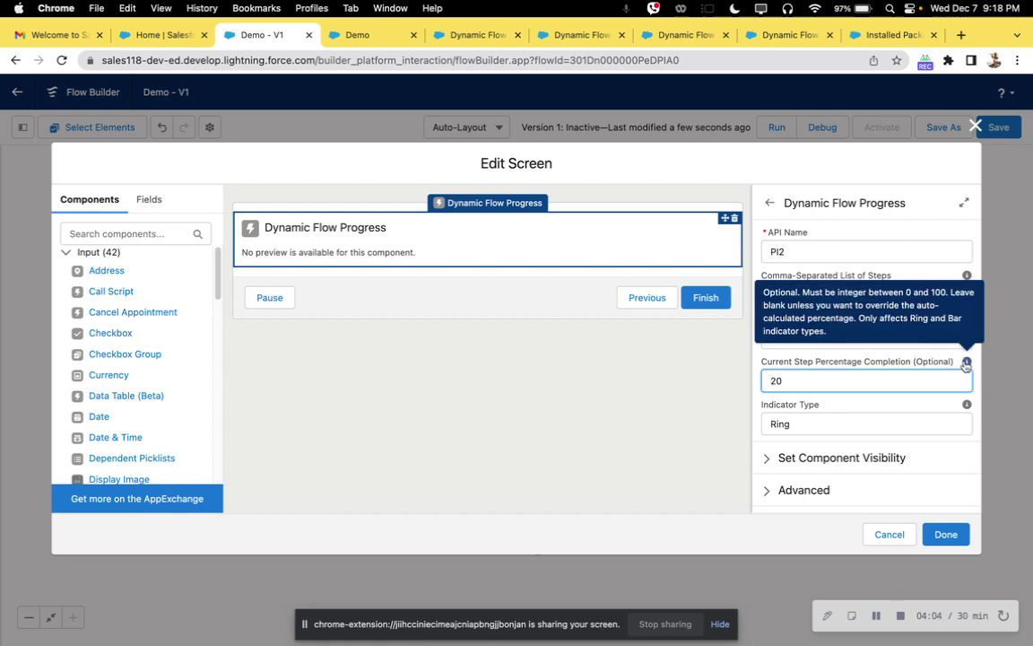
Finish editing Copy 1 of Screen1, then set the current step percentage completion of Copy 2 of Screen1's progress component to 70
left_click(953, 537)
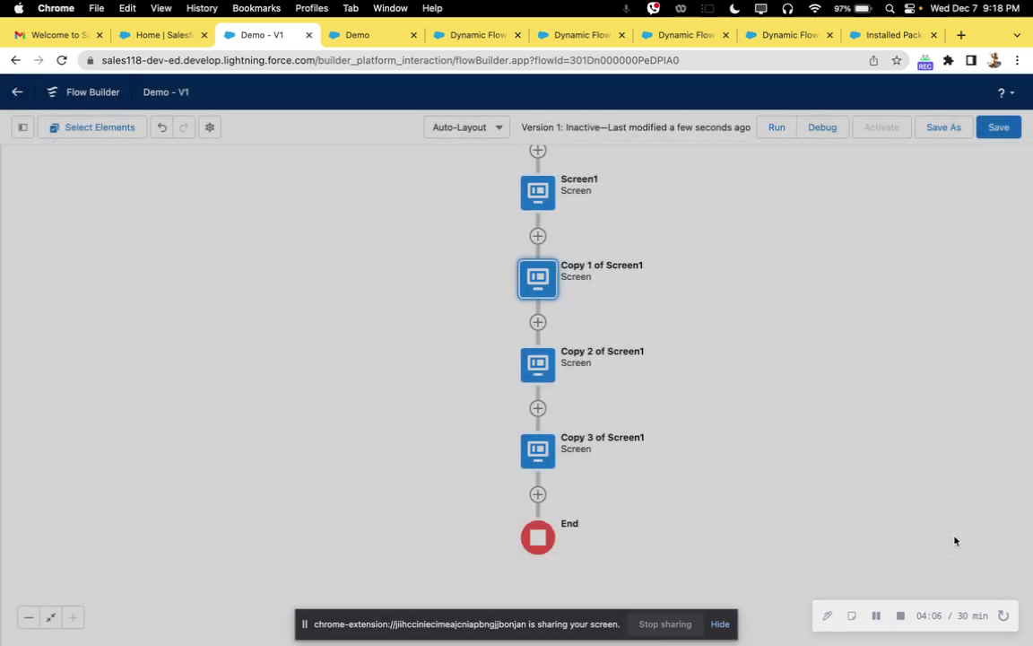
left_click(538, 363)
left_click(542, 526)
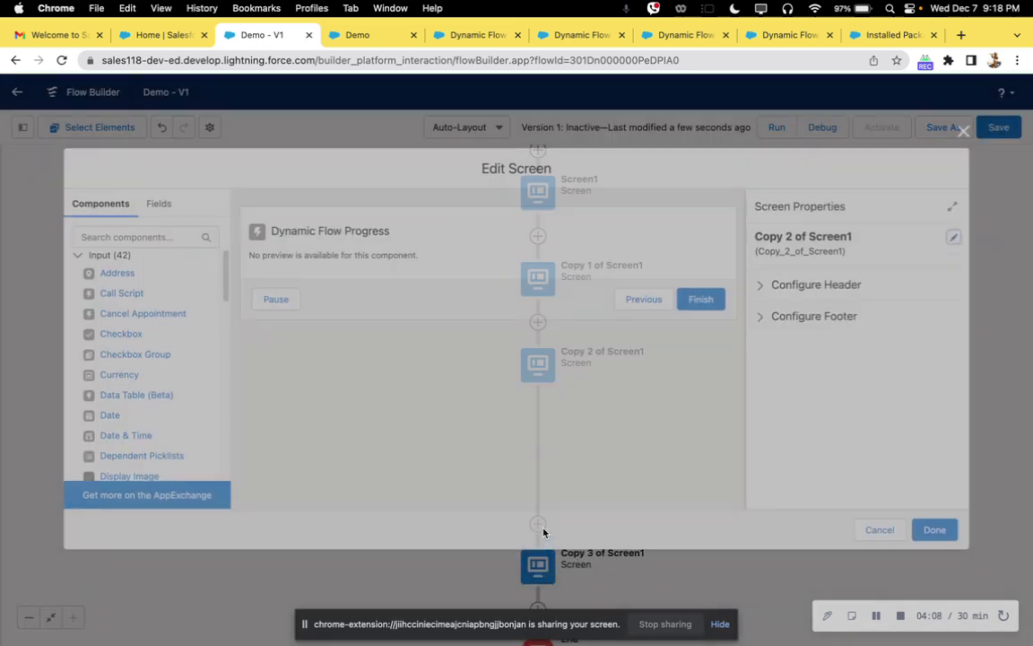
left_click(510, 254)
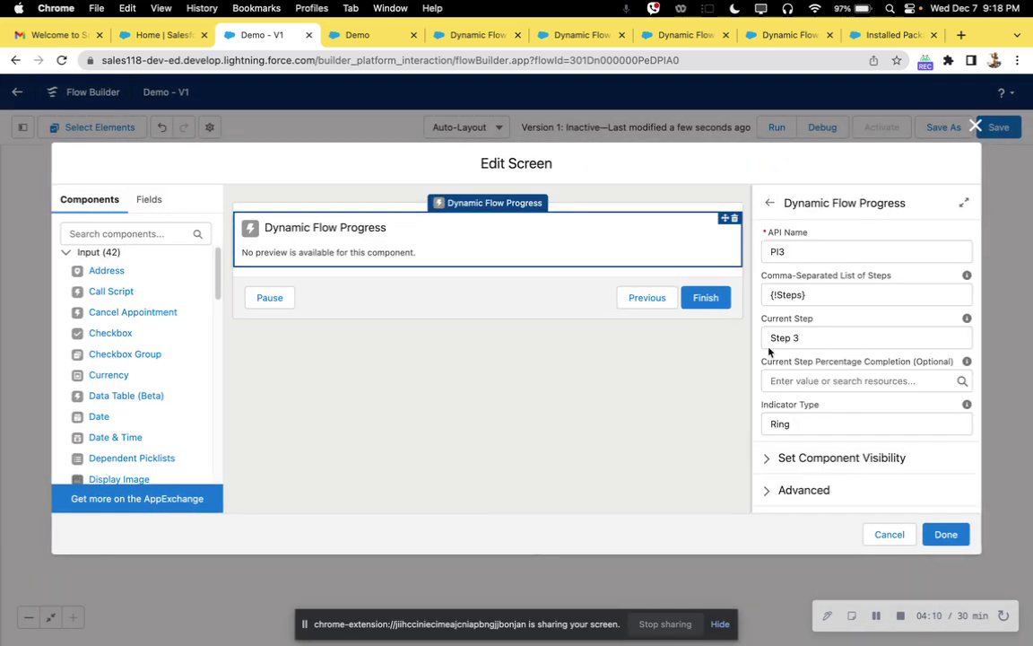
left_click(814, 382)
type("70")
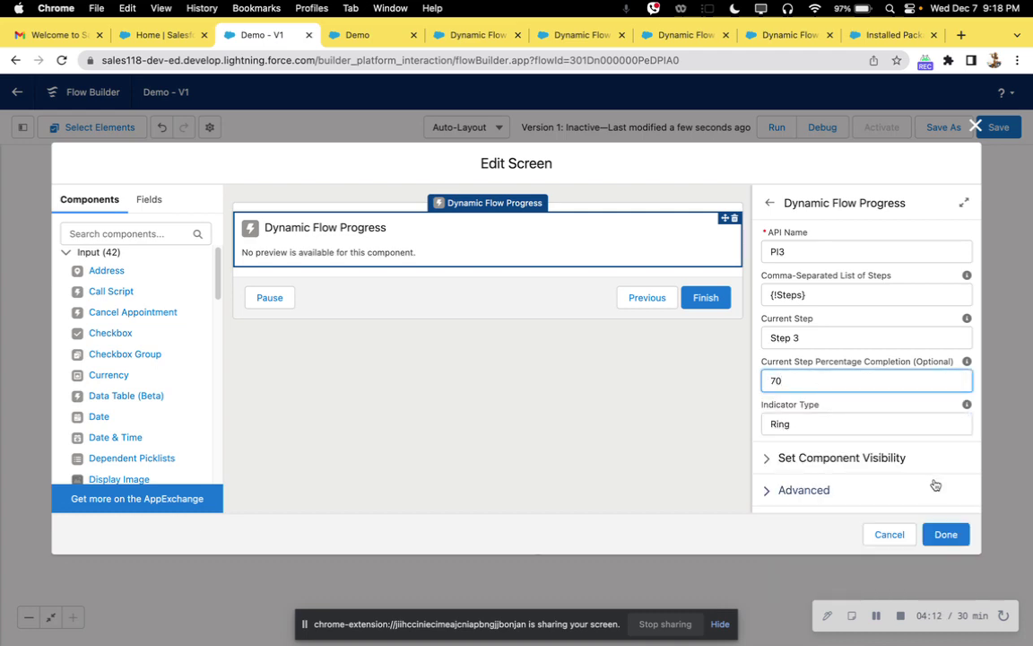
left_click(941, 534)
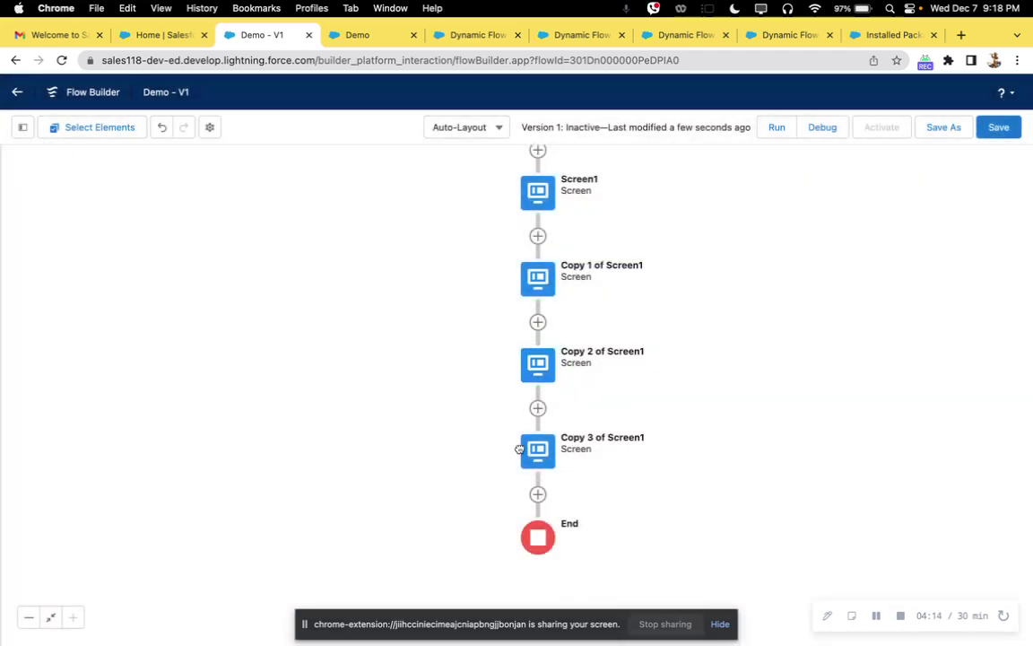
Set the current step percentage completion of the progress component in Copy 3 of Screen1 to 100 and finish the screen
left_click(538, 451)
left_click(538, 606)
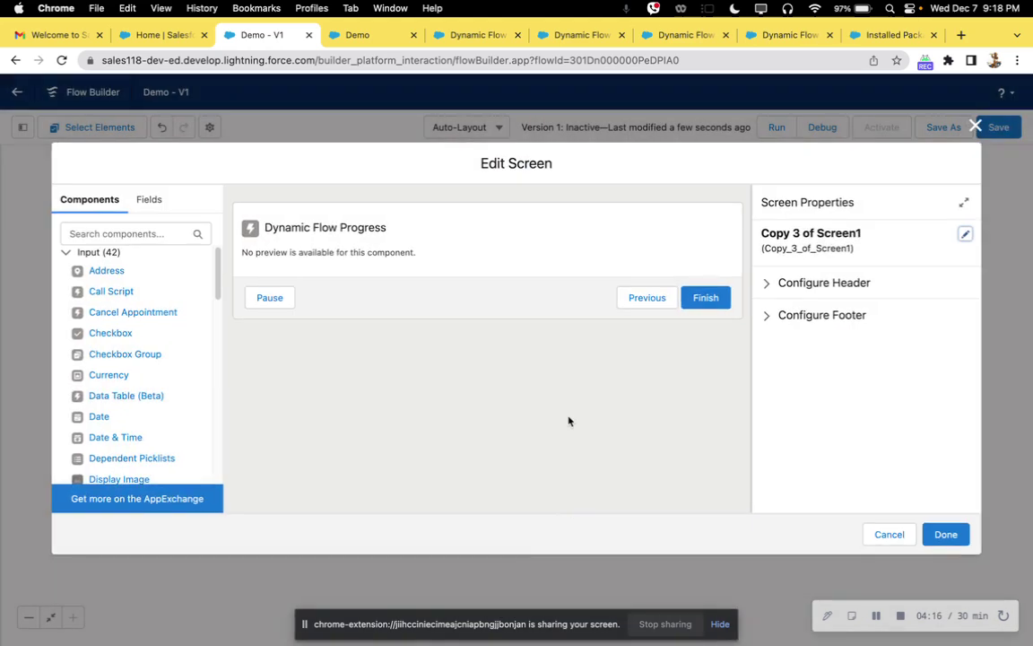
left_click(490, 240)
left_click(789, 382)
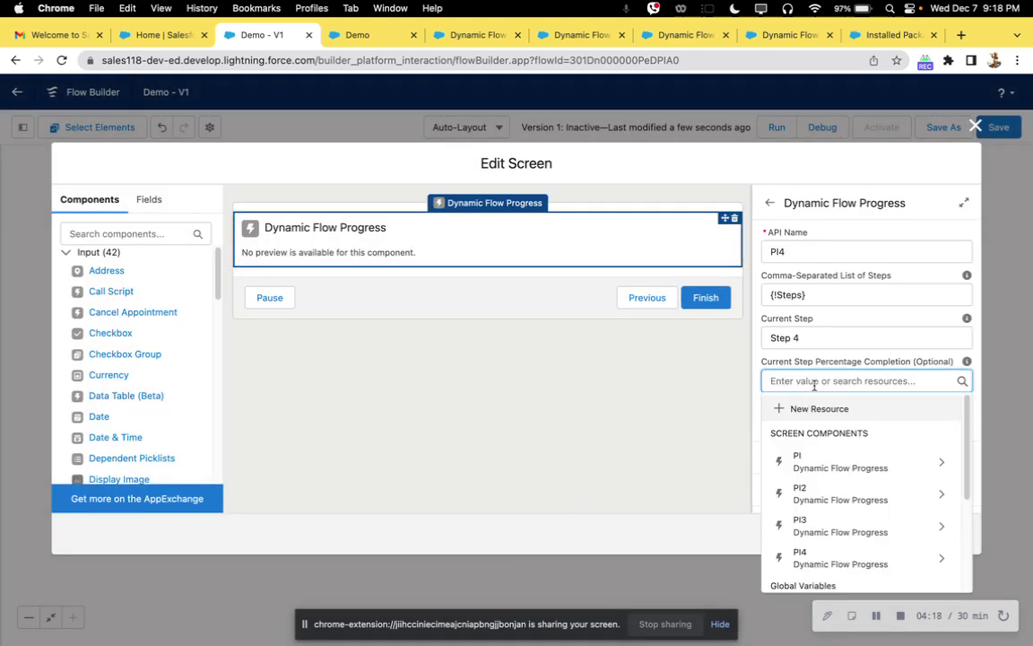
type("100")
left_click(945, 534)
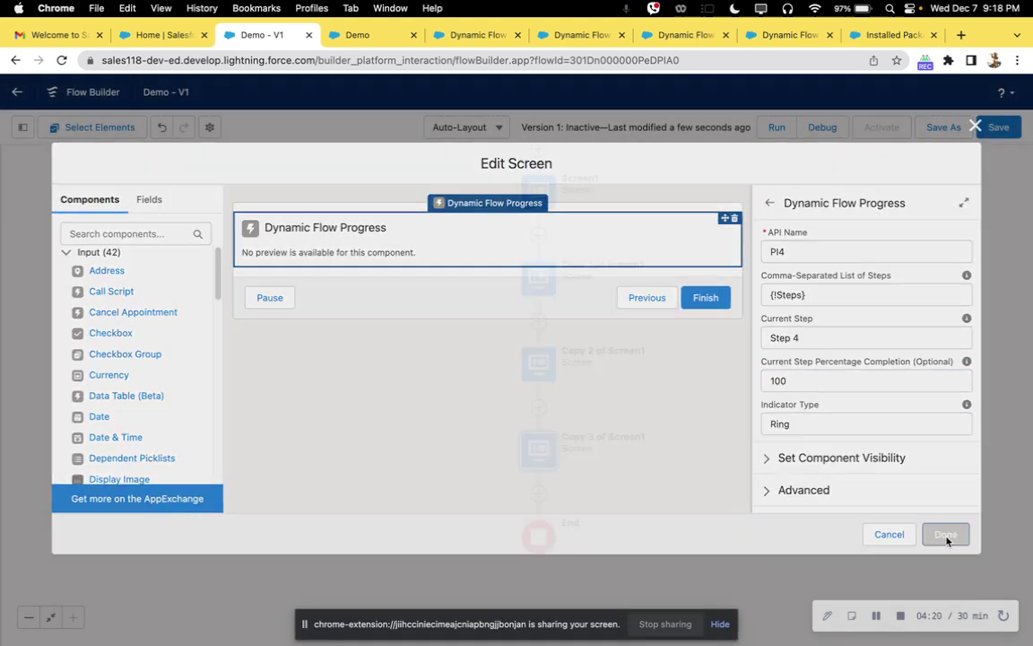
Save the flow and debug it, advancing through the ring indicator screens and finishing the last one
left_click(998, 128)
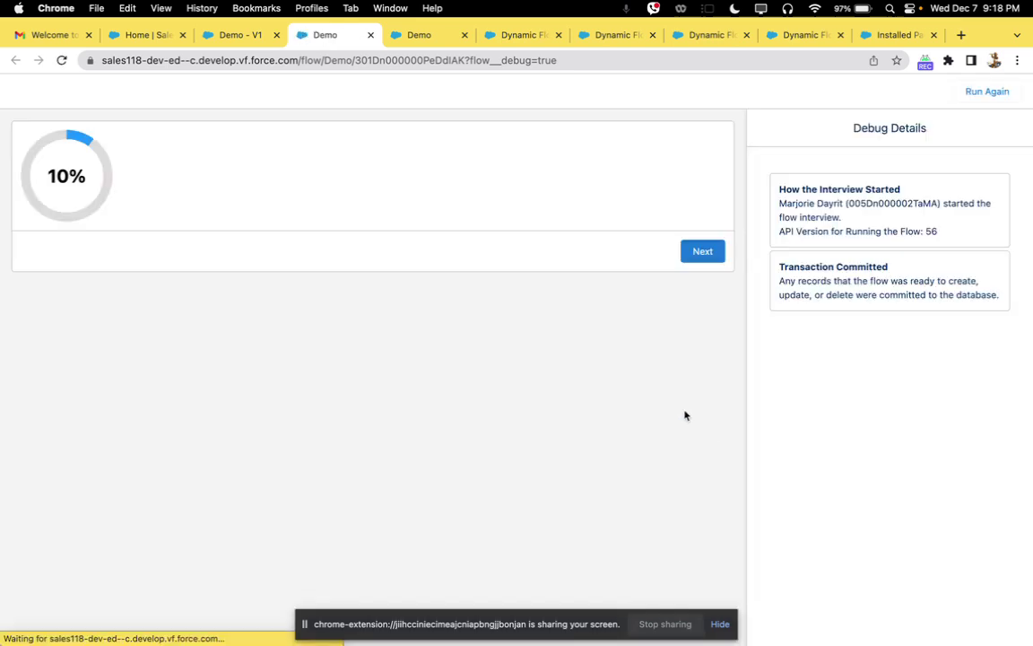
left_click(685, 255)
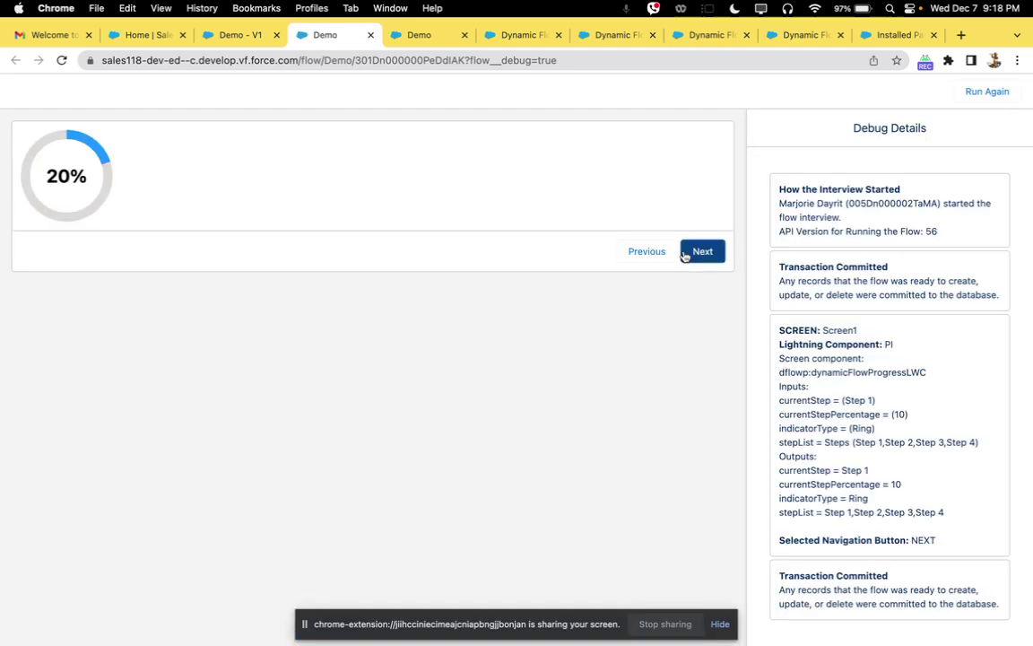
left_click(685, 254)
left_click(686, 254)
left_click(684, 255)
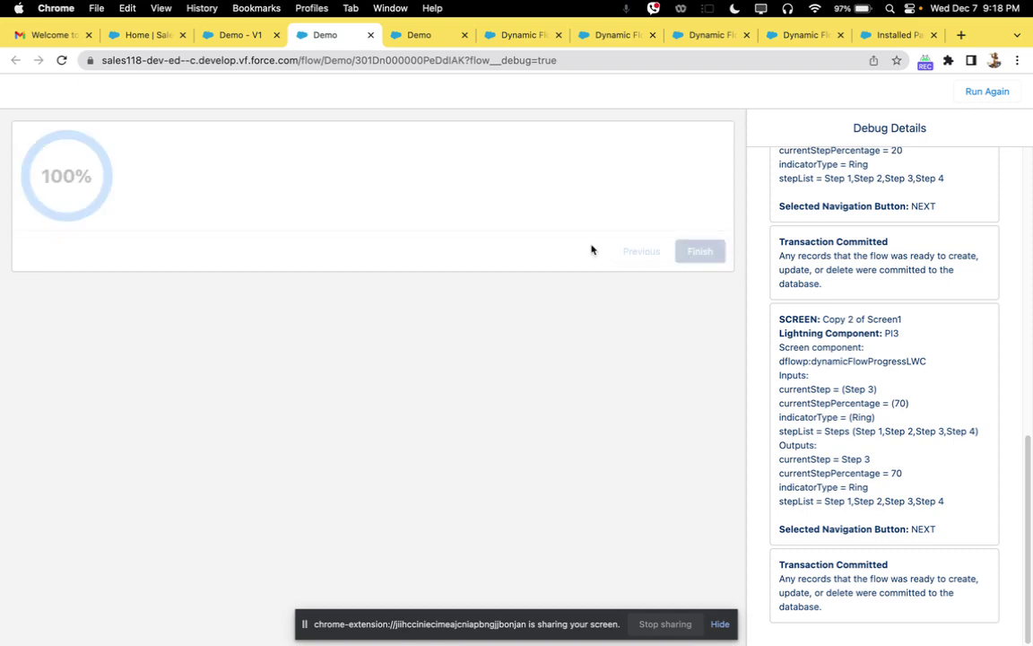
Return to the flow's builder page and change the indicator type of Screen1's progress component to Bar
left_click(224, 35)
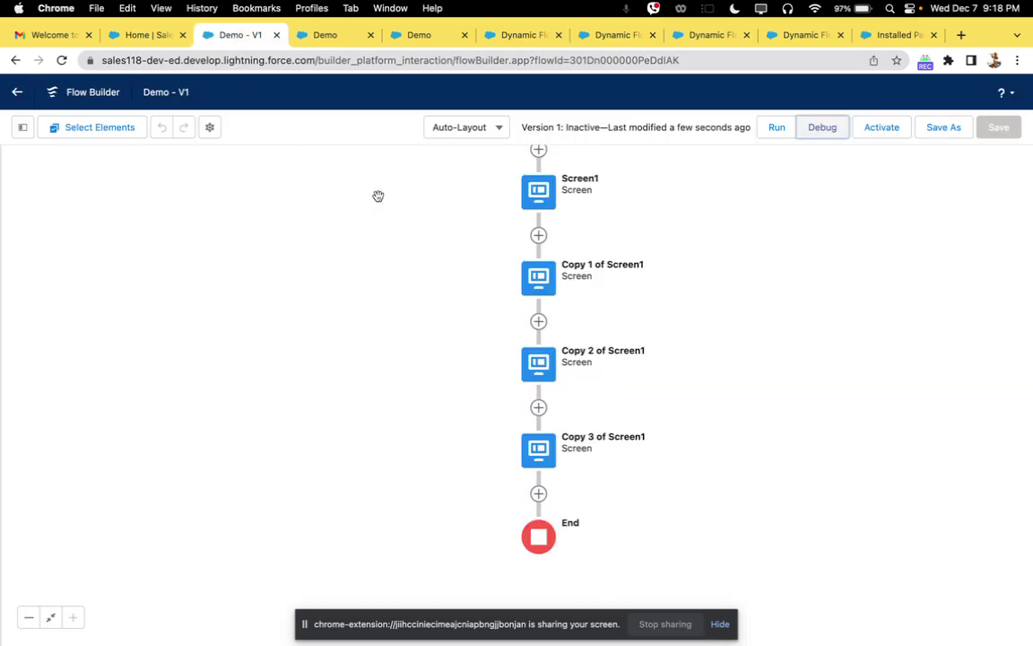
left_click(538, 191)
left_click(549, 355)
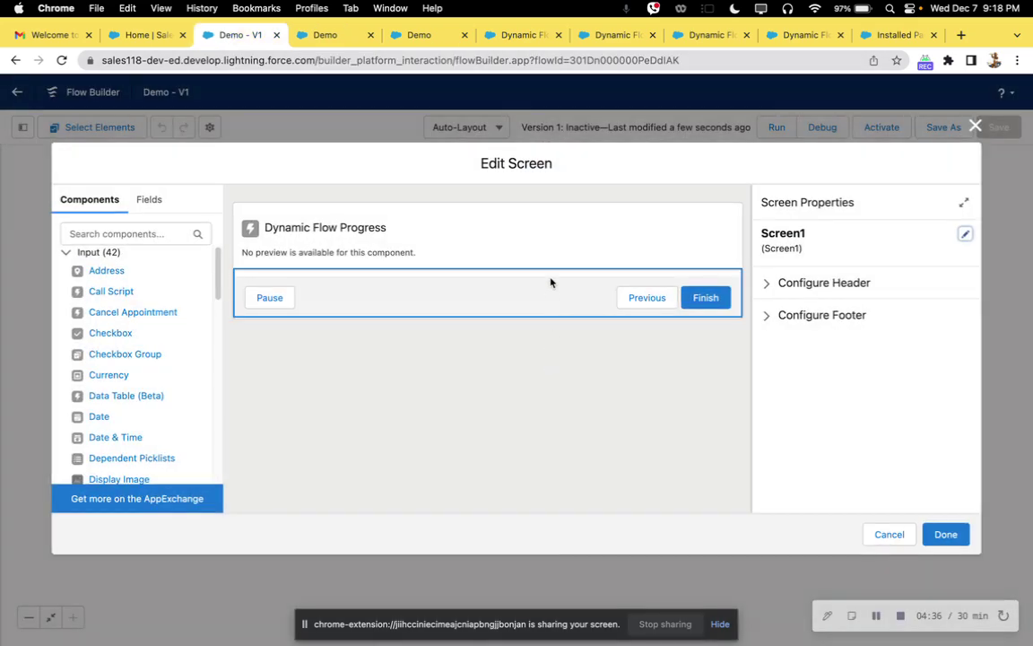
left_click(547, 245)
double_click(823, 423)
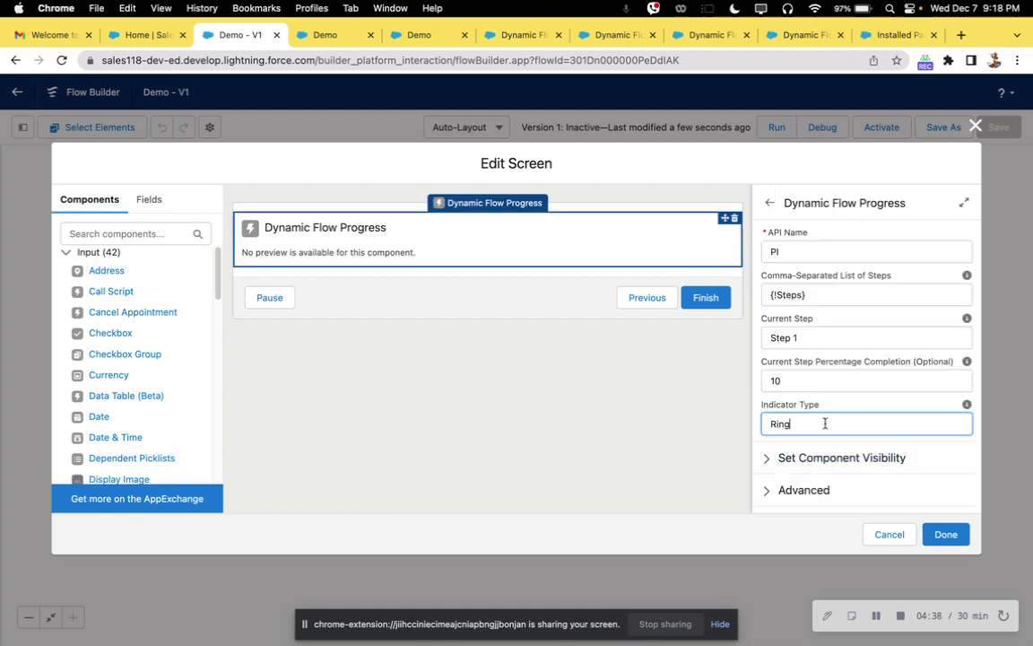
type("V")
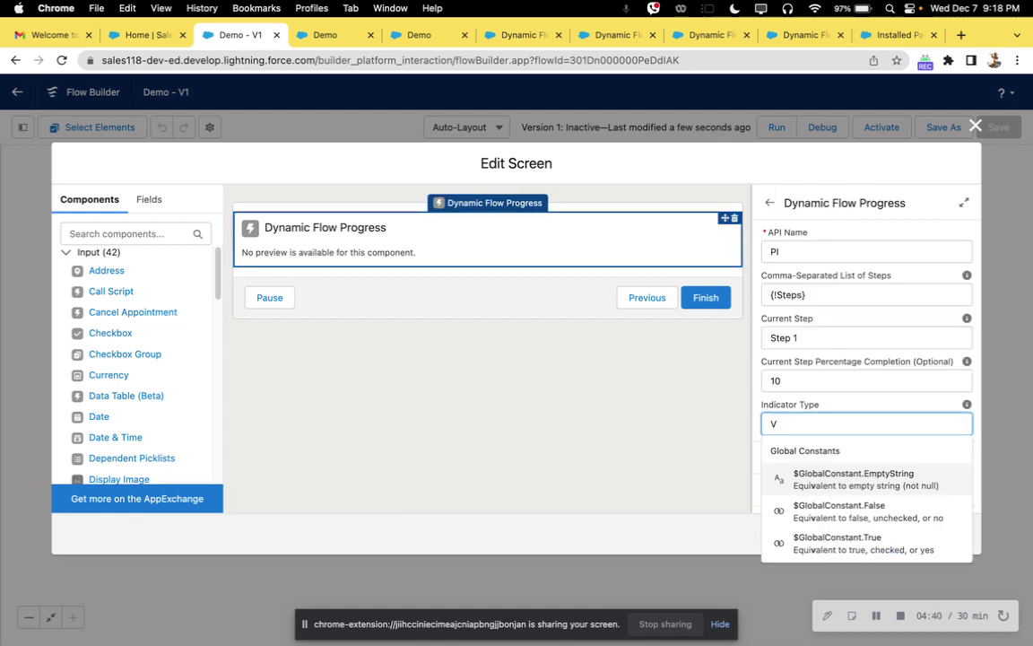
key("BackSpace")
type("Br")
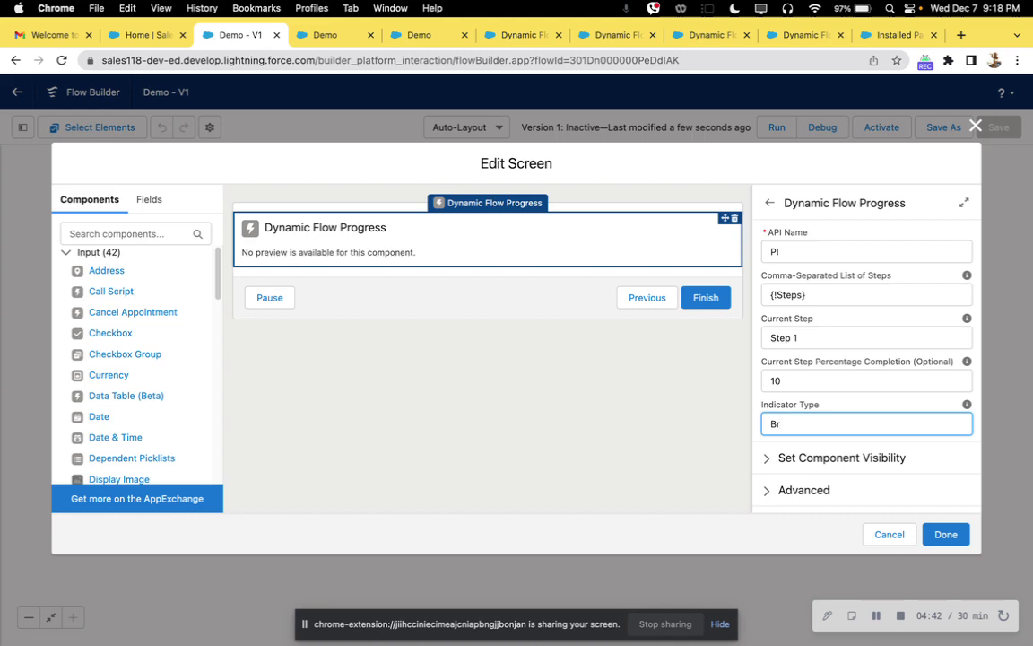
key("BackSpace")
type("ar")
left_click(672, 428)
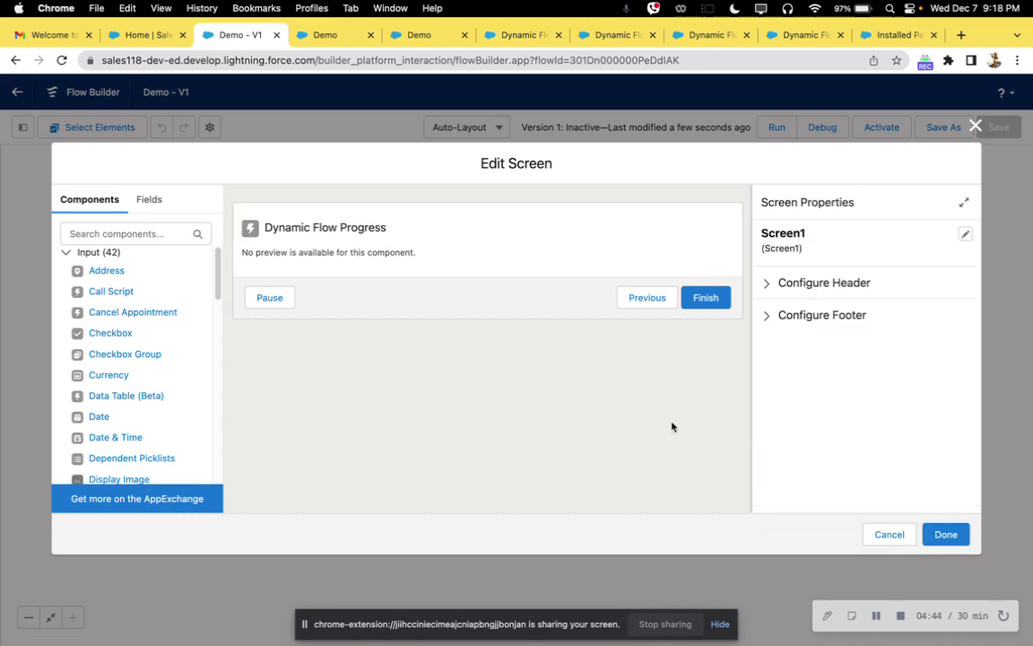
left_click(951, 534)
Change the indicator type of the progress component in Copy 1 of Screen1 to Bar and finish the screen
left_click(542, 278)
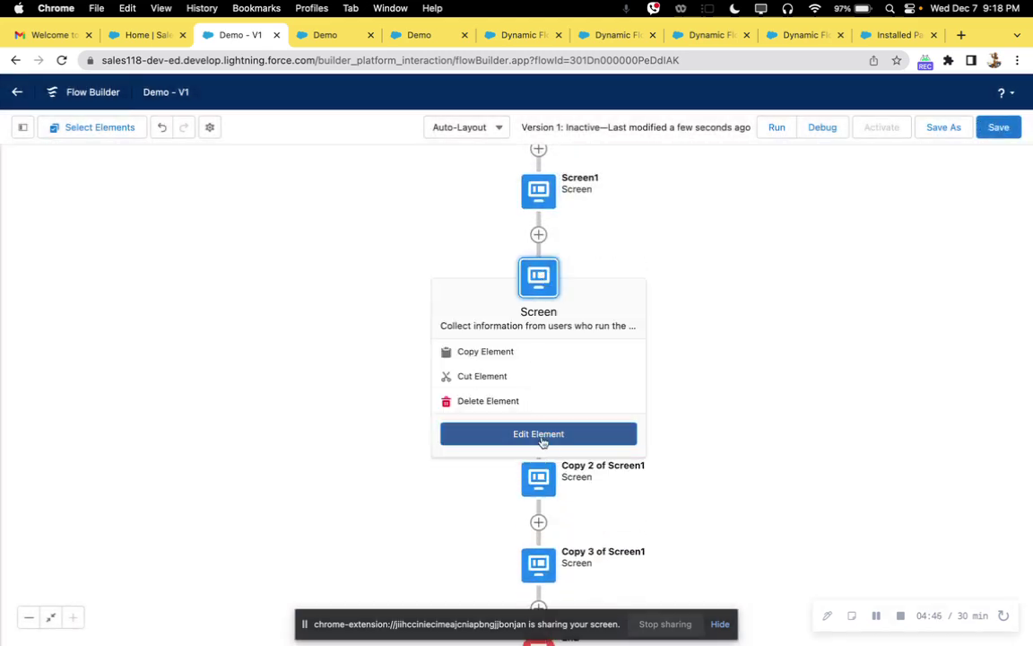
left_click(541, 432)
left_click(566, 256)
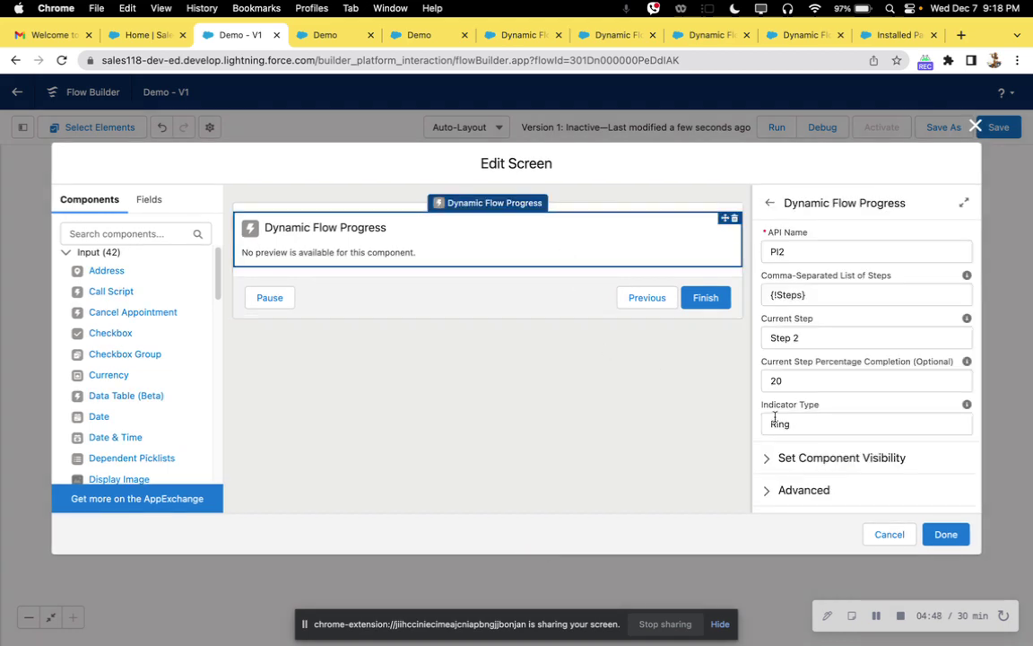
left_click_drag(807, 423, 741, 424)
type("Bar")
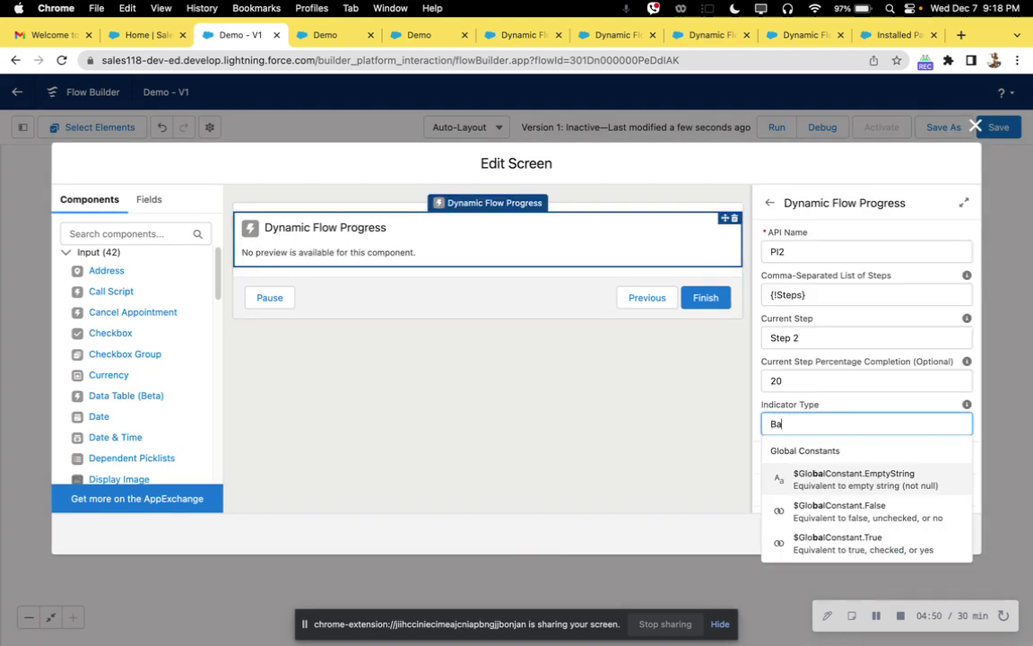
left_click(946, 534)
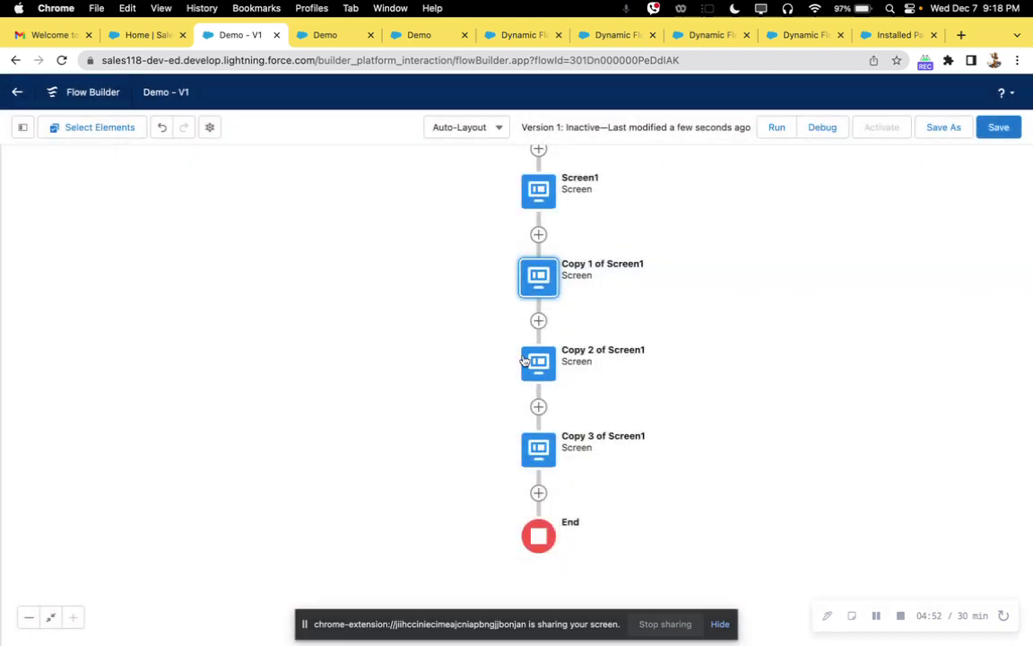
Change the indicator type of the progress component in Copy 2 of Screen1 to Bar and finish the screen
left_click(538, 362)
left_click(538, 519)
left_click(532, 260)
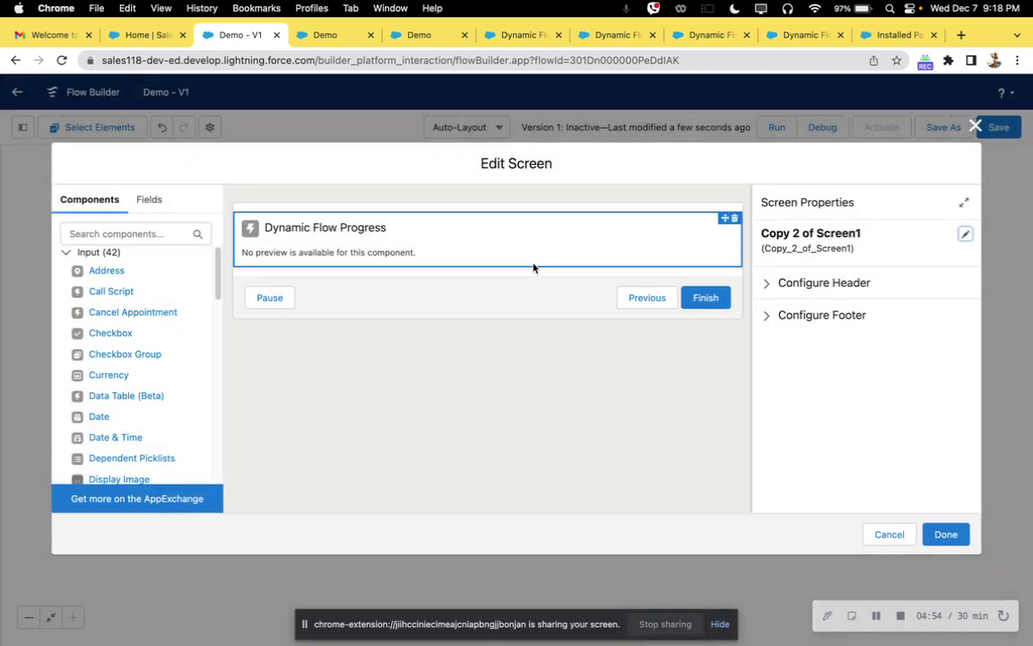
double_click(796, 424)
type("Bar")
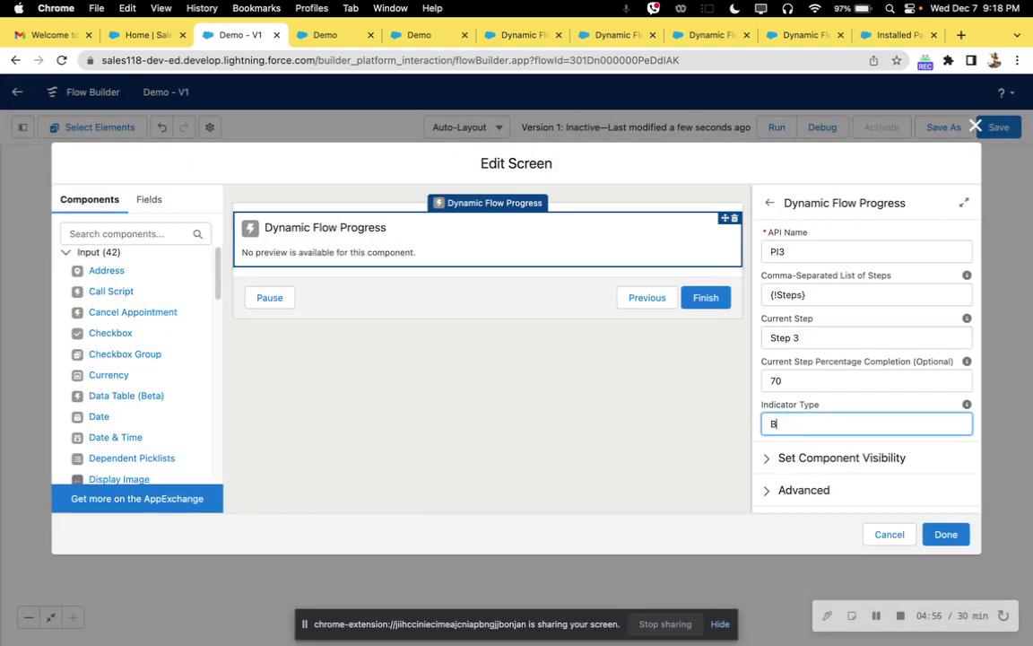
left_click(963, 539)
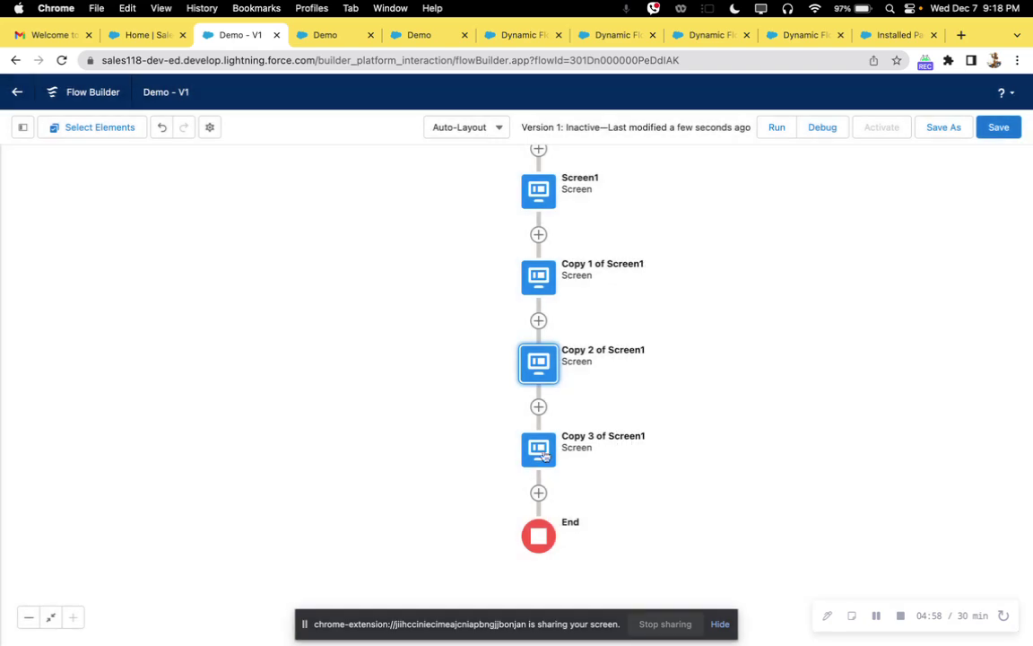
Change the indicator type of the progress component in Copy 3 of Screen1 to Bar and finish the screen
left_click(539, 446)
left_click(553, 602)
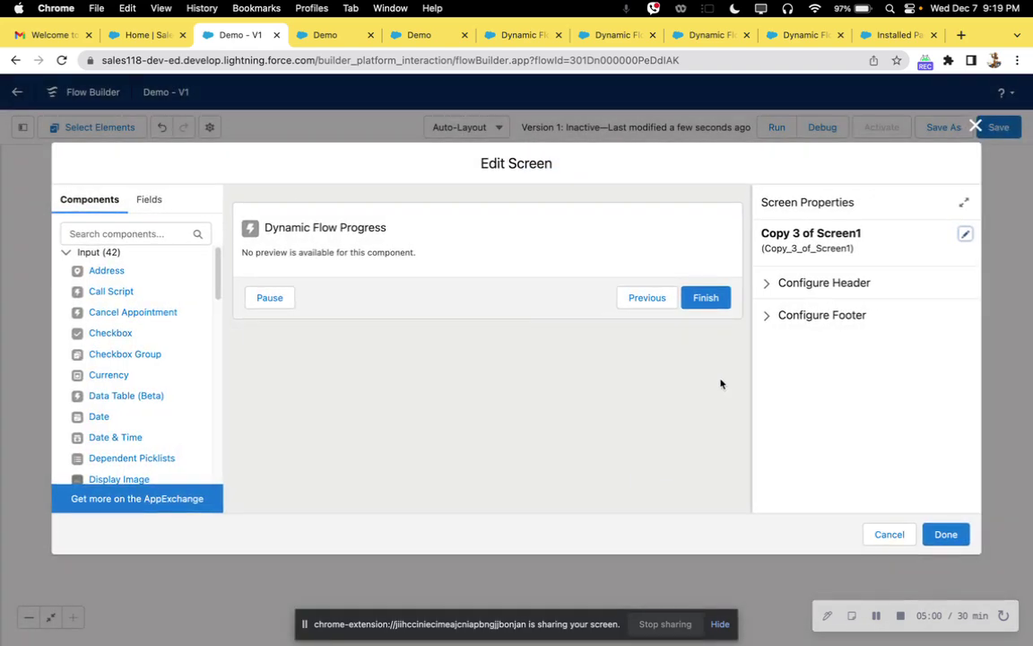
left_click(500, 230)
double_click(796, 423)
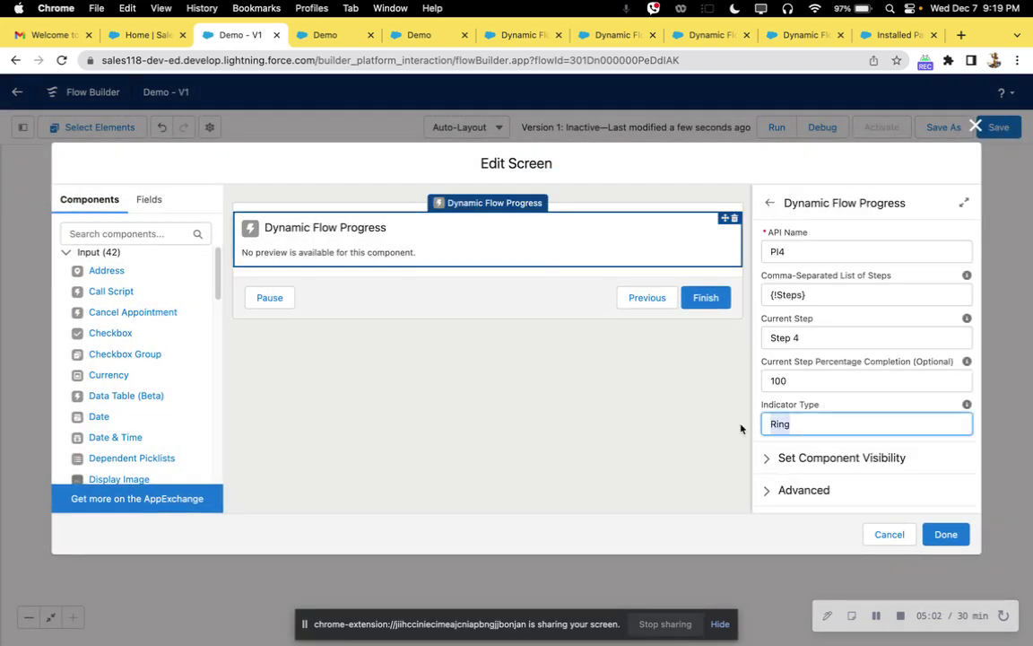
type("Bar")
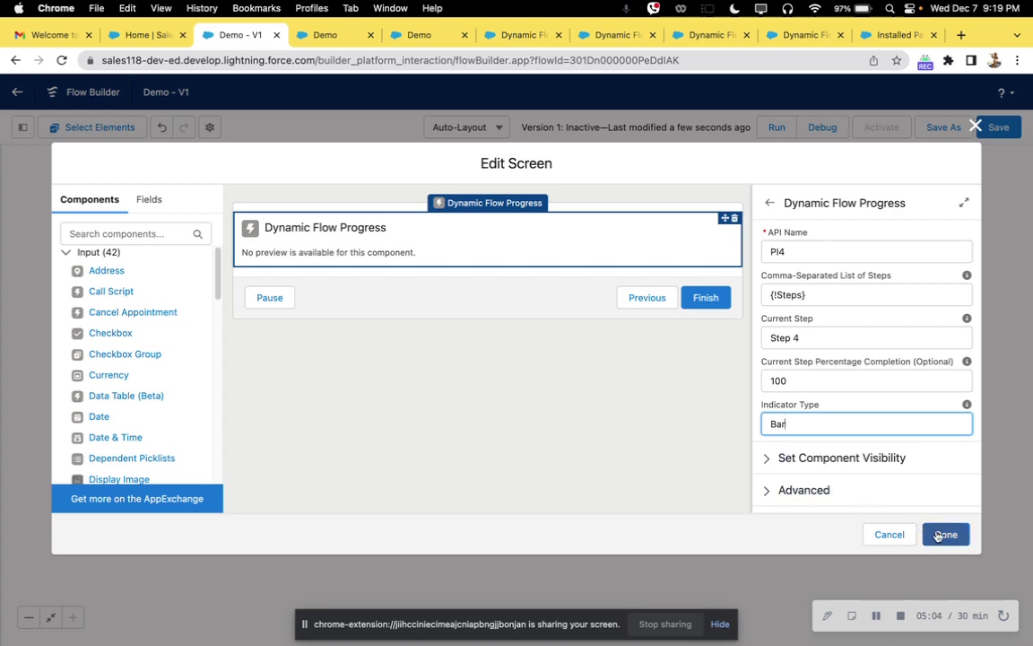
left_click(946, 533)
Save the flow and debug it with the bar indicators, advancing from Step 1 until the flow interview finishes
left_click(998, 128)
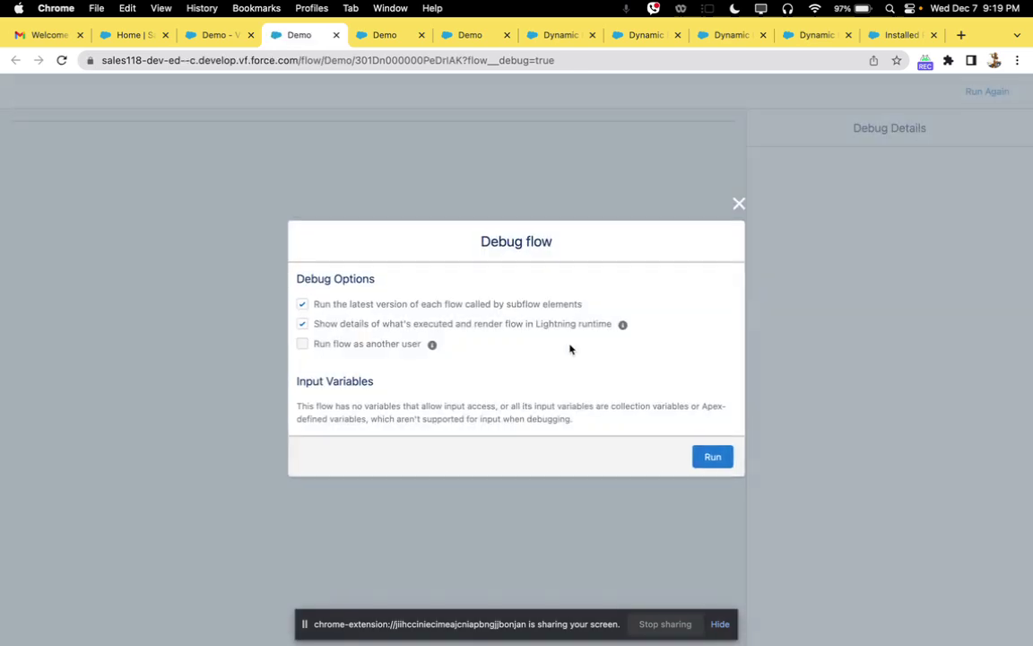
left_click(722, 462)
left_click(702, 187)
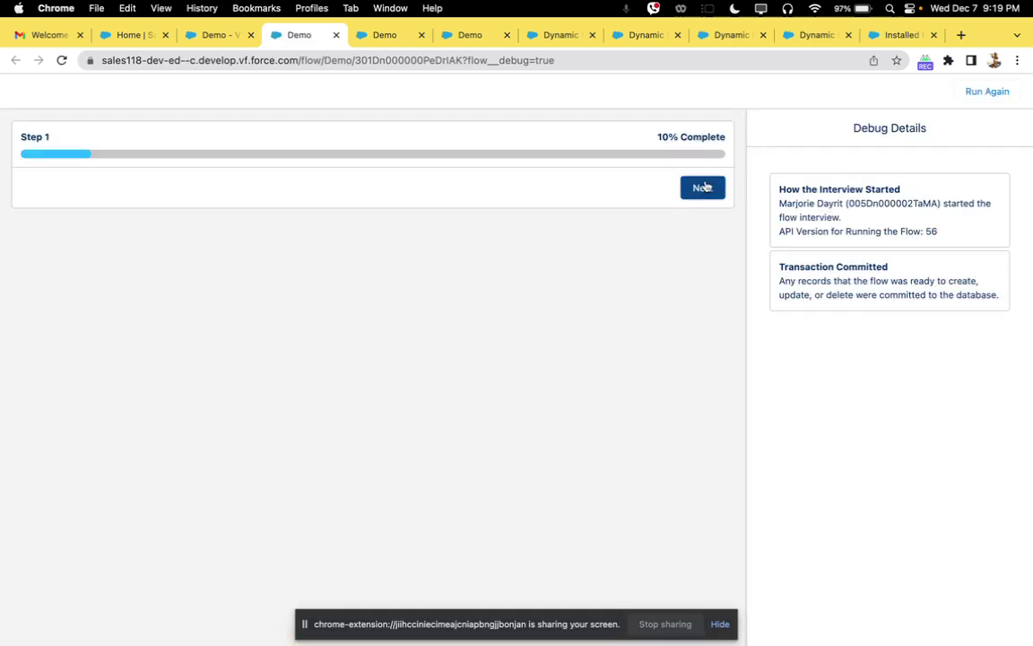
left_click(704, 187)
left_click(704, 187)
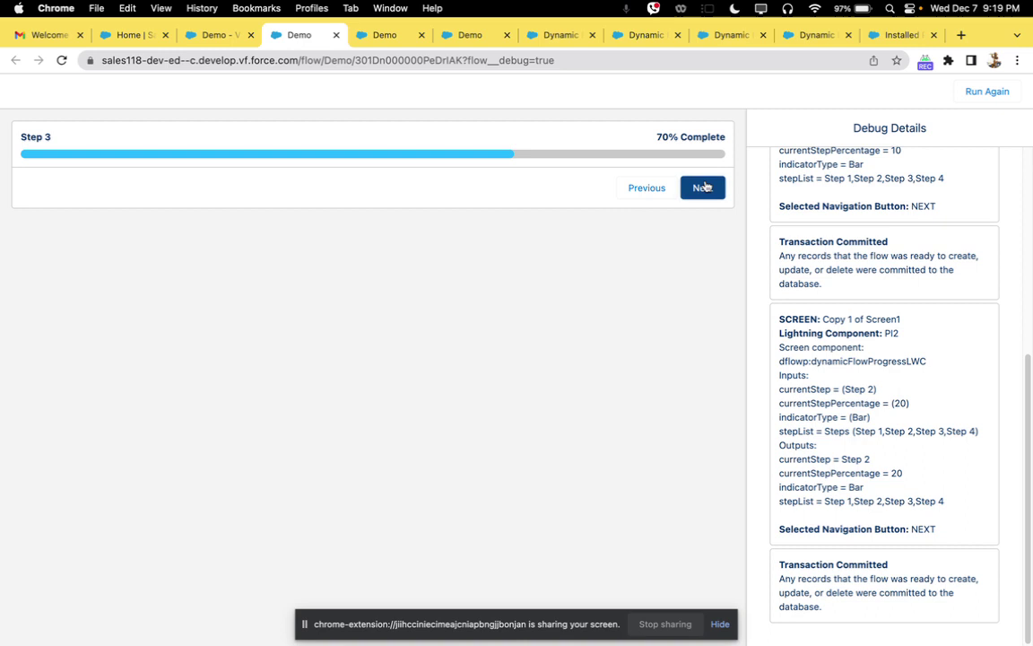
left_click(703, 186)
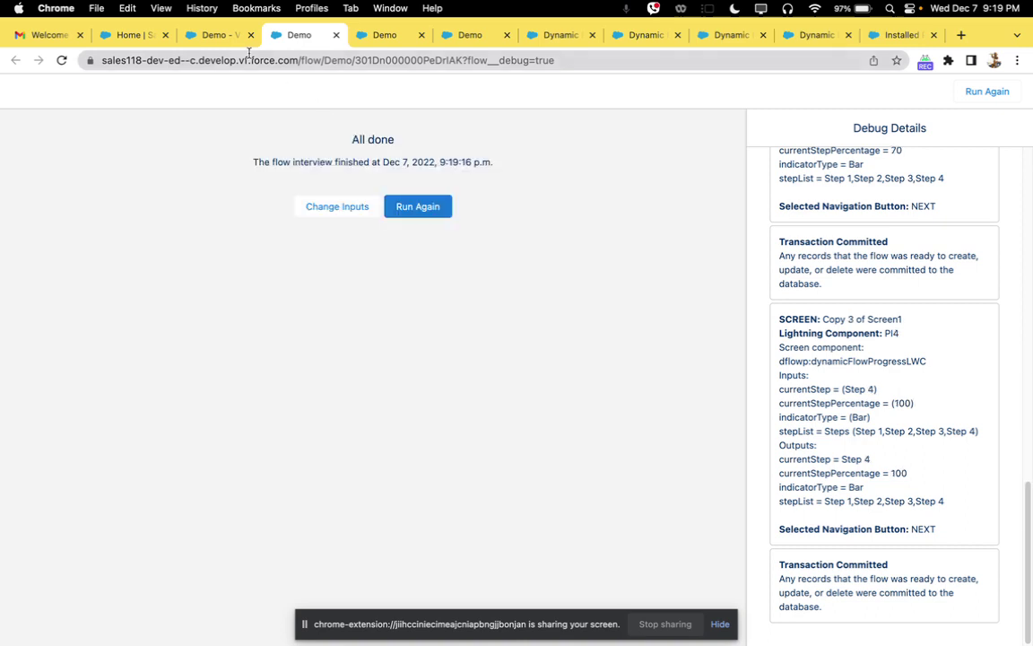
Return to the Demo flow in Flow Builder and clear the comma-separated list of steps in Screen1's progress component
left_click(215, 35)
left_click_drag(338, 246, 338, 276)
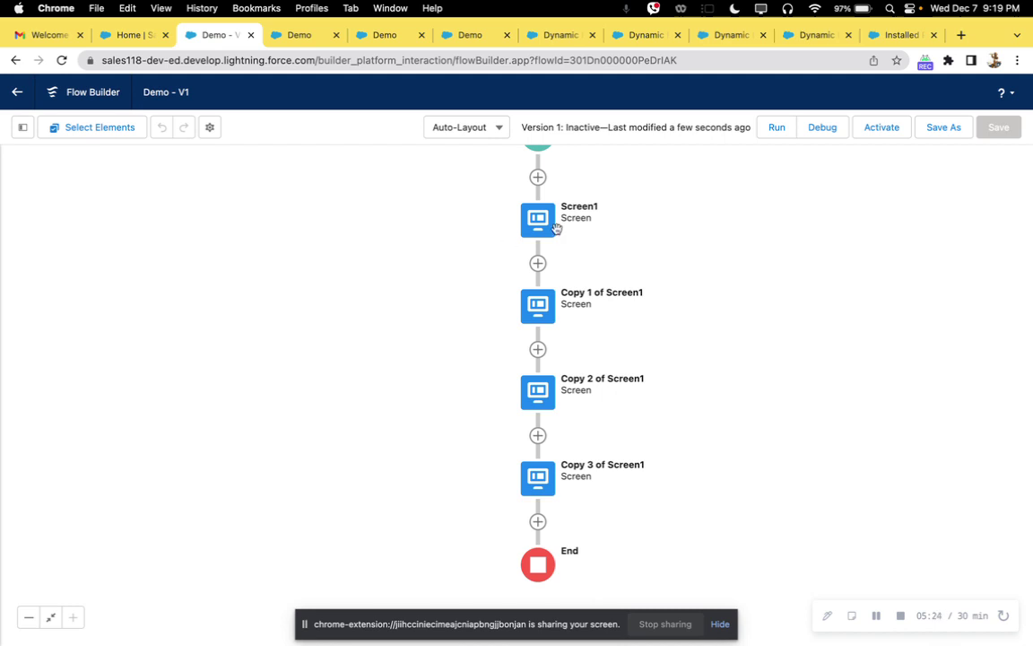
left_click(535, 218)
left_click(506, 382)
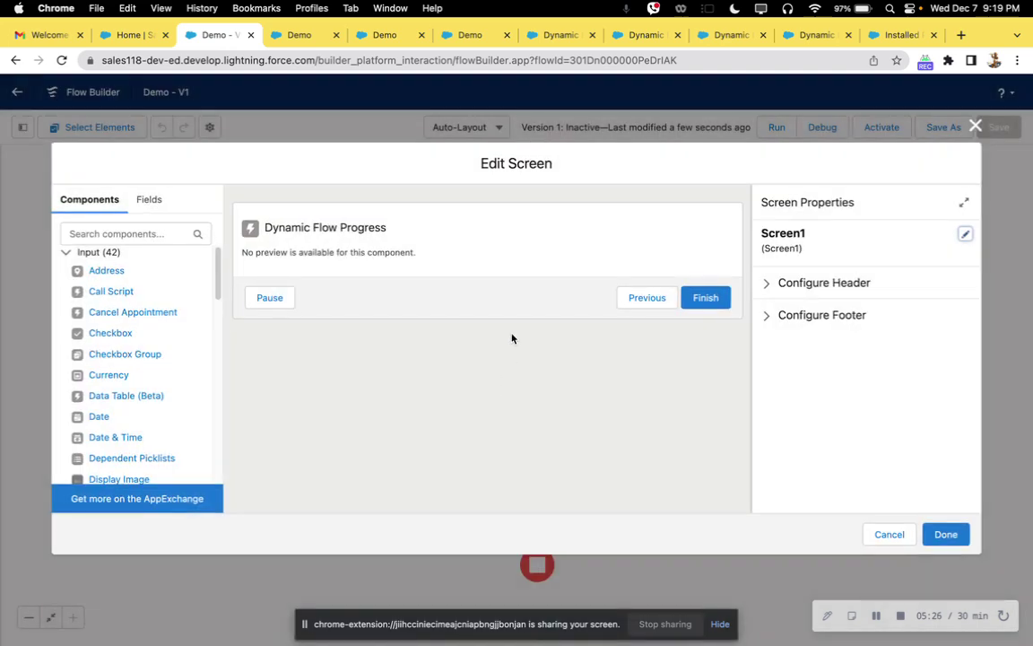
left_click(493, 260)
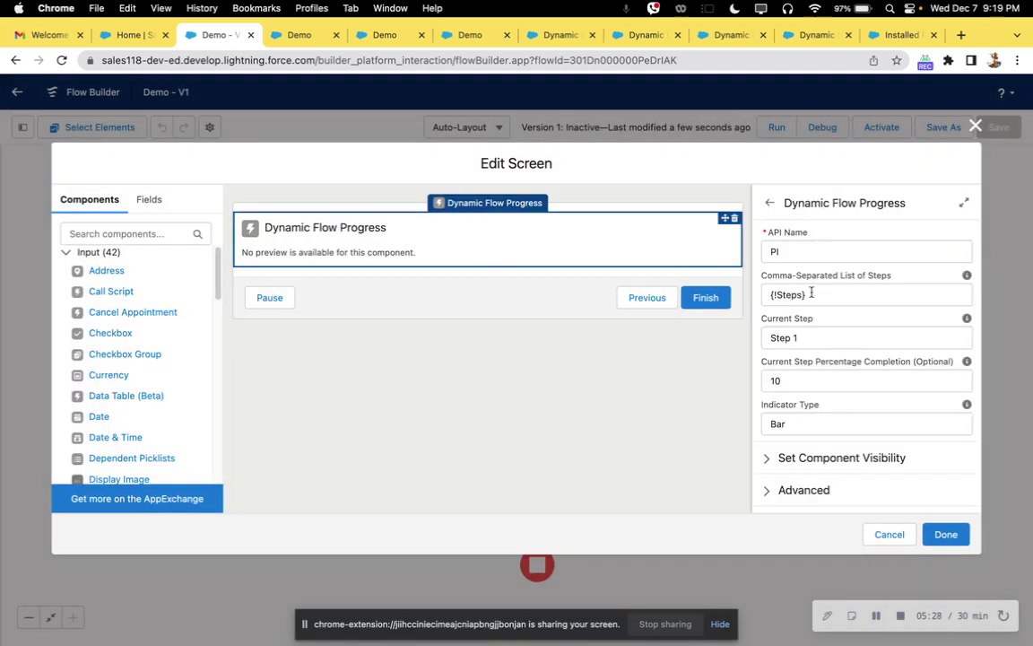
left_click_drag(813, 293, 776, 294)
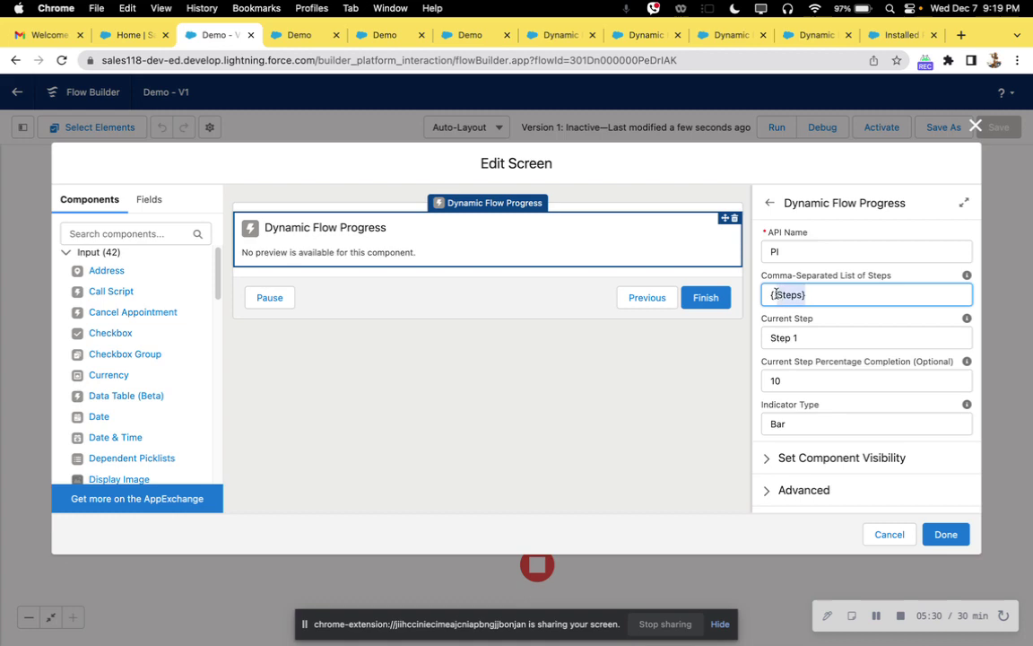
key("BackSpace")
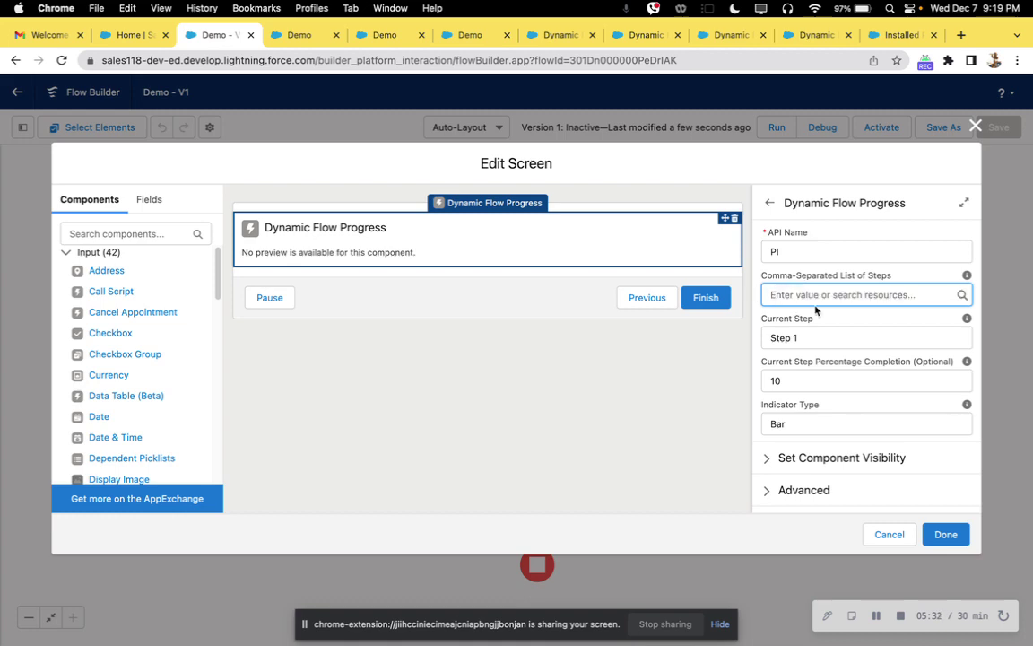
Create a text constant named Stages with value "Open,In progress,Pending,Completed" as the list of steps for Screen1's progress component
left_click(817, 295)
left_click(801, 323)
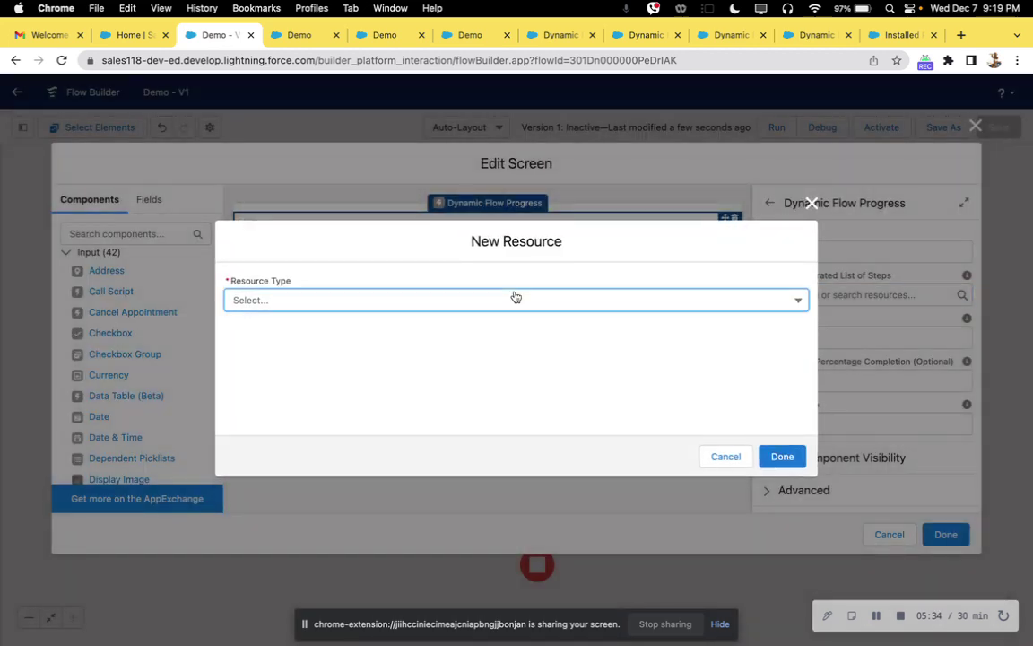
left_click(514, 299)
left_click(340, 370)
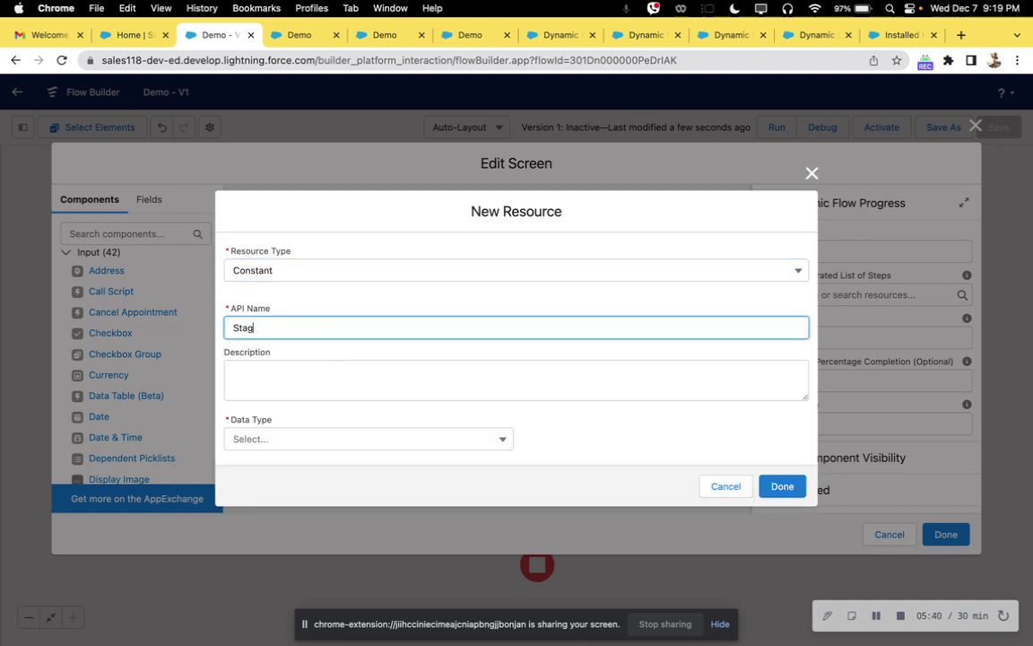
left_click(241, 438)
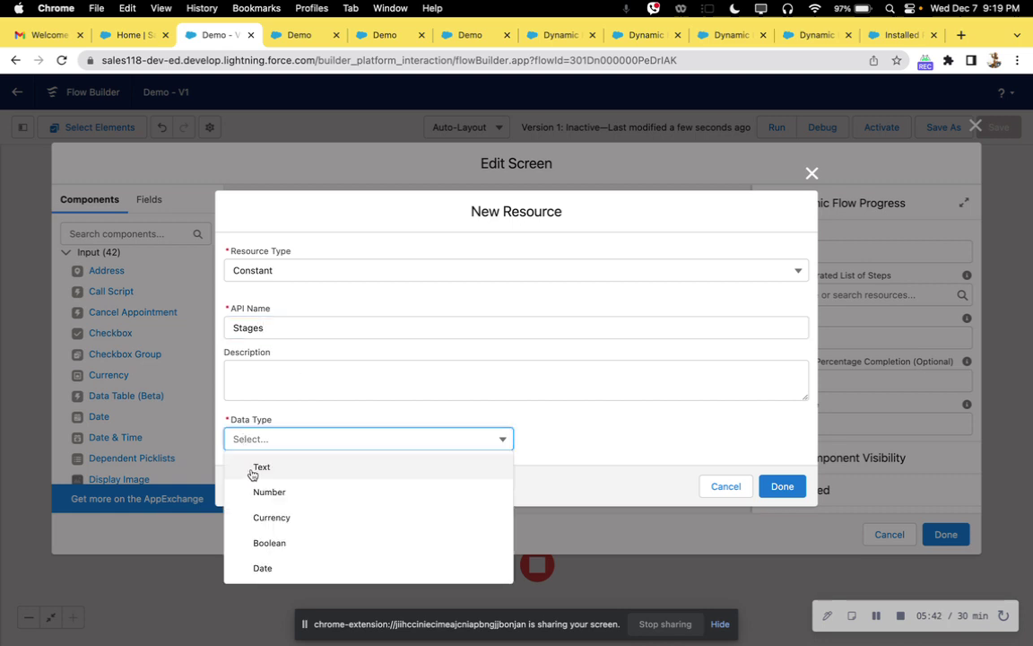
left_click(252, 472)
left_click(256, 463)
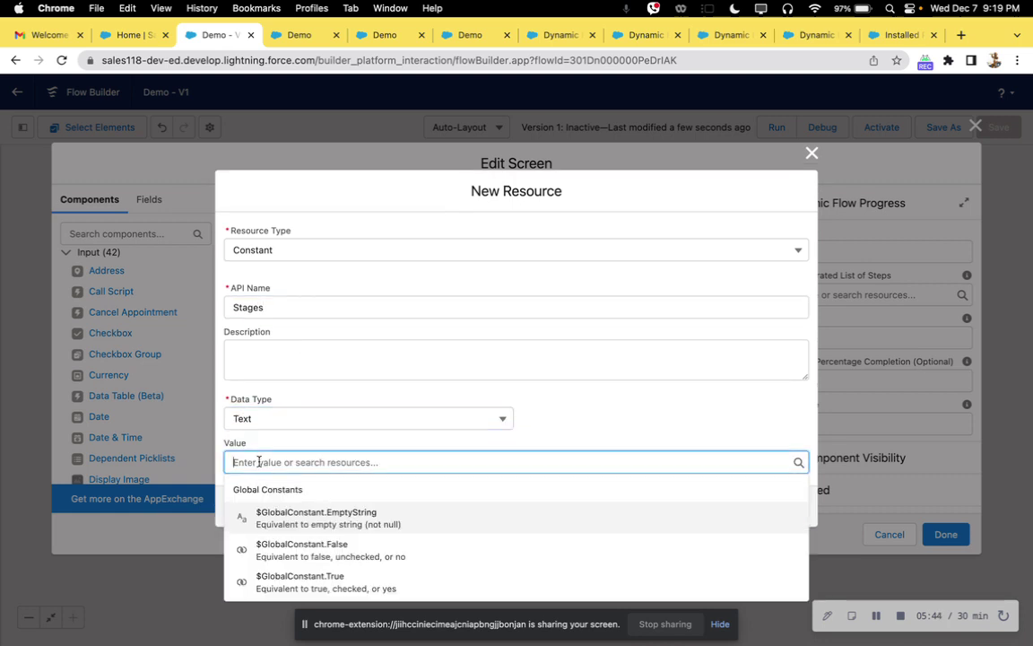
type("Open, I")
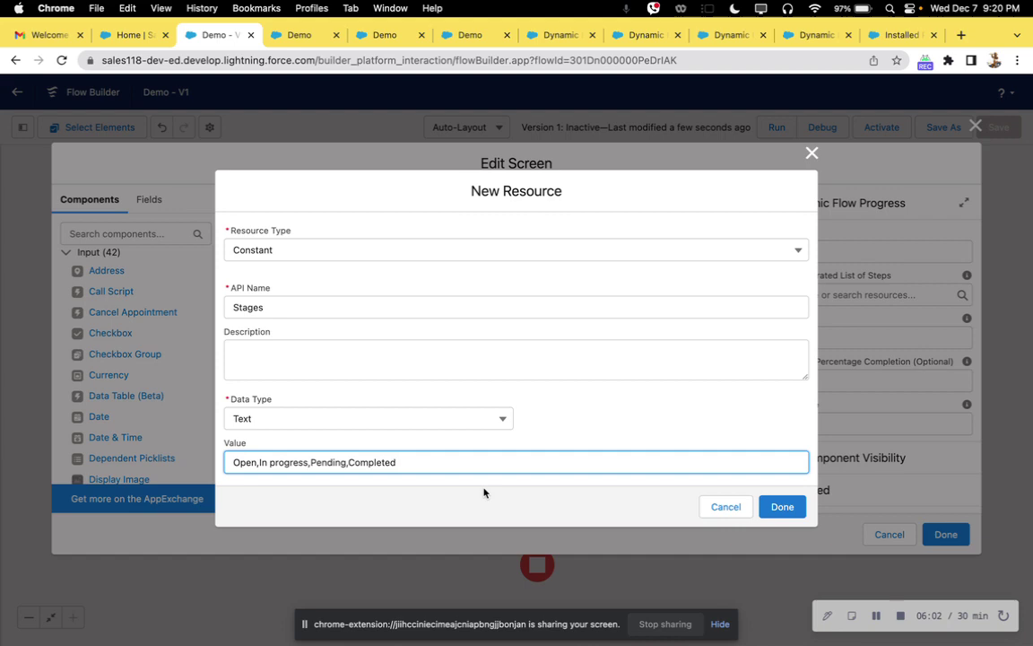
left_click(782, 507)
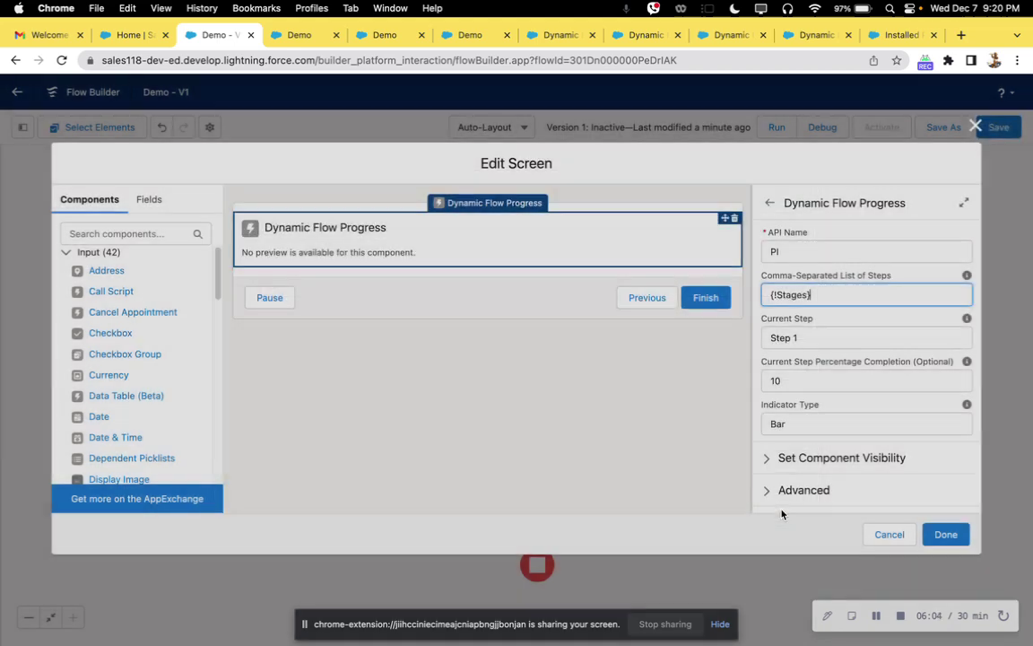
Set Screen1's current step to Open and indicator type to Vertical, clear the completion percentage, and finish the screen
left_click_drag(793, 339, 762, 337)
type("Open")
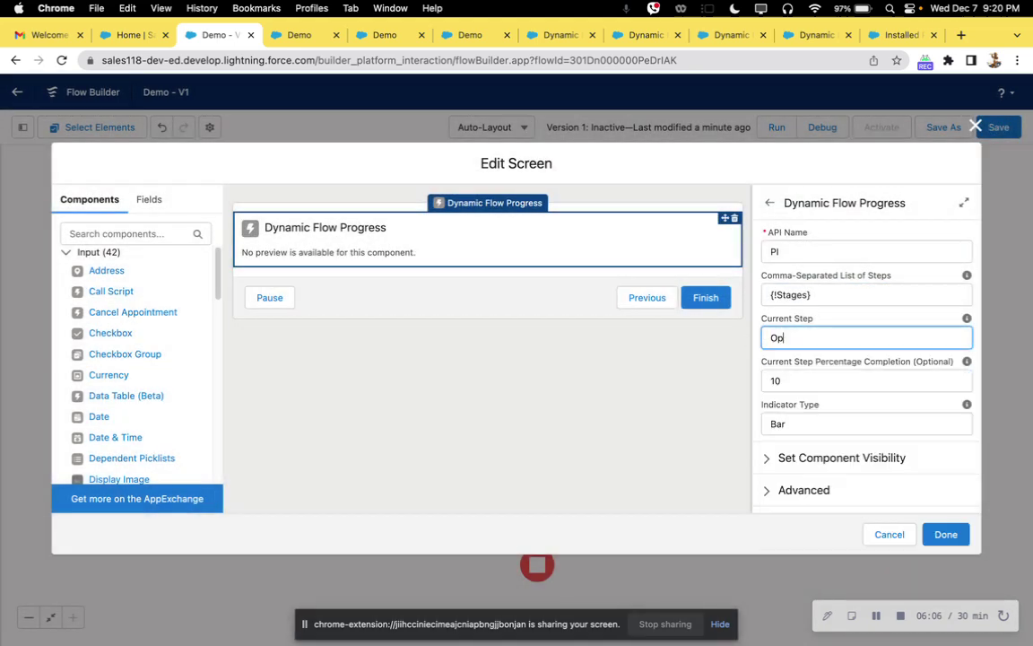
double_click(812, 427)
type("Vwer")
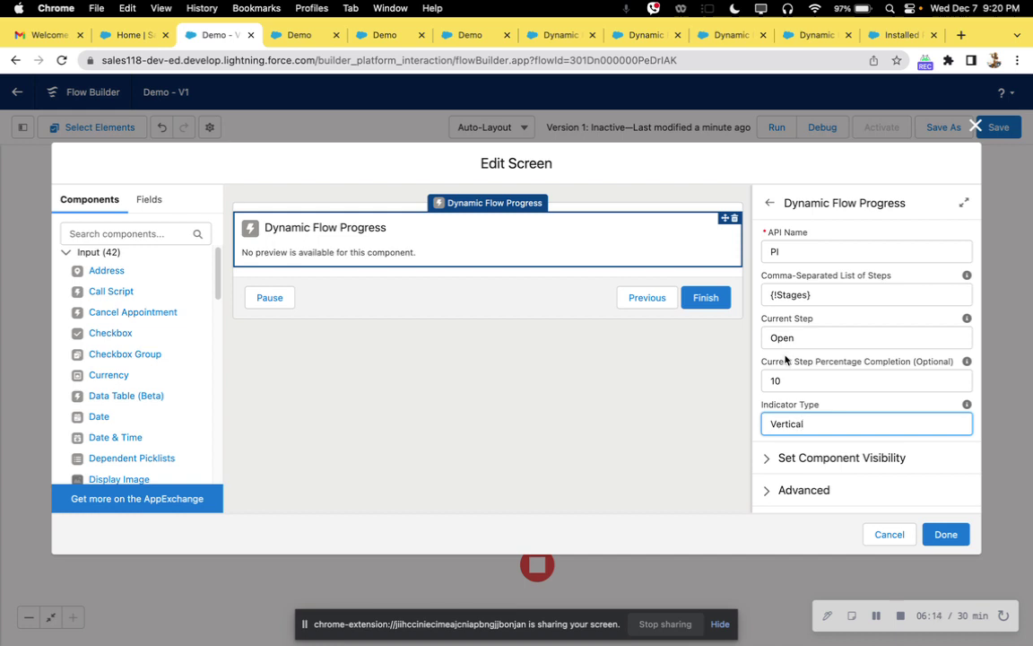
double_click(770, 380)
key("BackSpace")
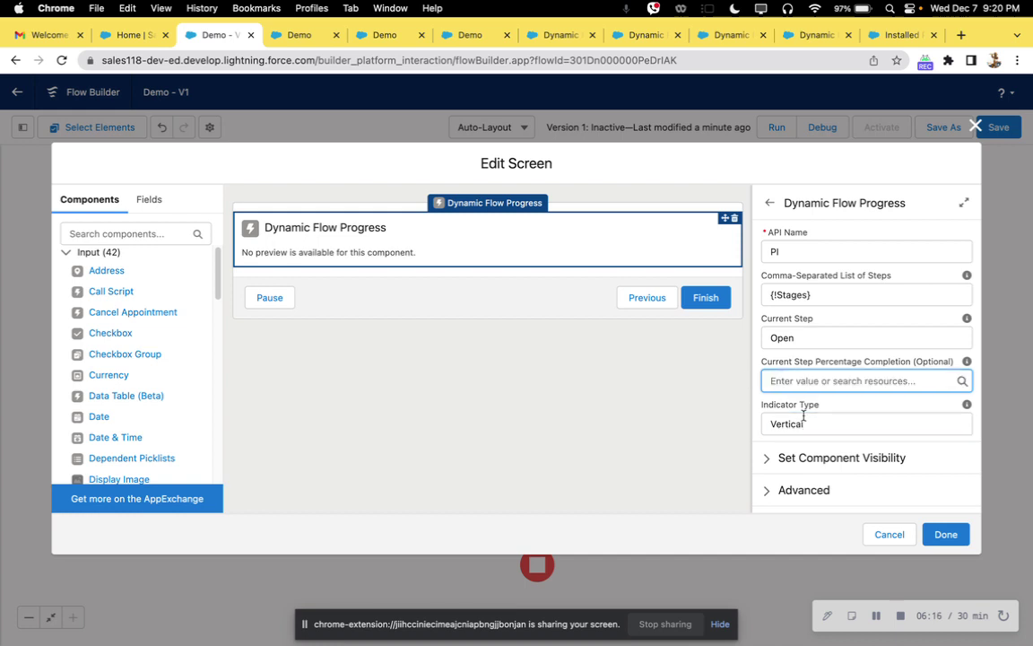
left_click(942, 536)
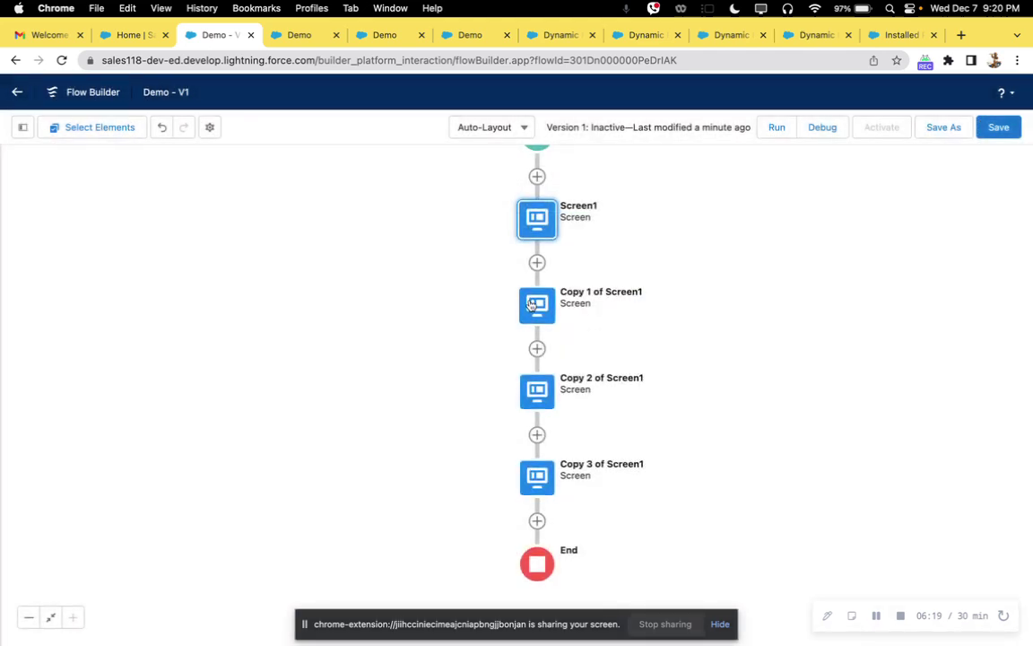
Set the list of steps of the progress component in Copy 1 of Screen1 to the Stages constant
left_click(537, 303)
left_click(531, 461)
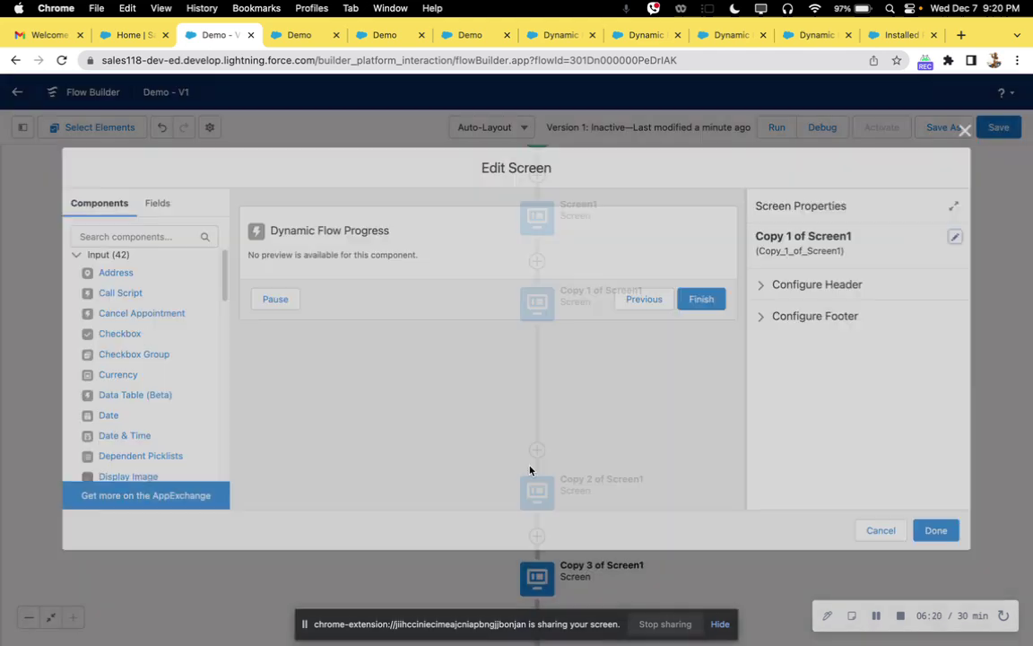
left_click(571, 259)
triple_click(793, 294)
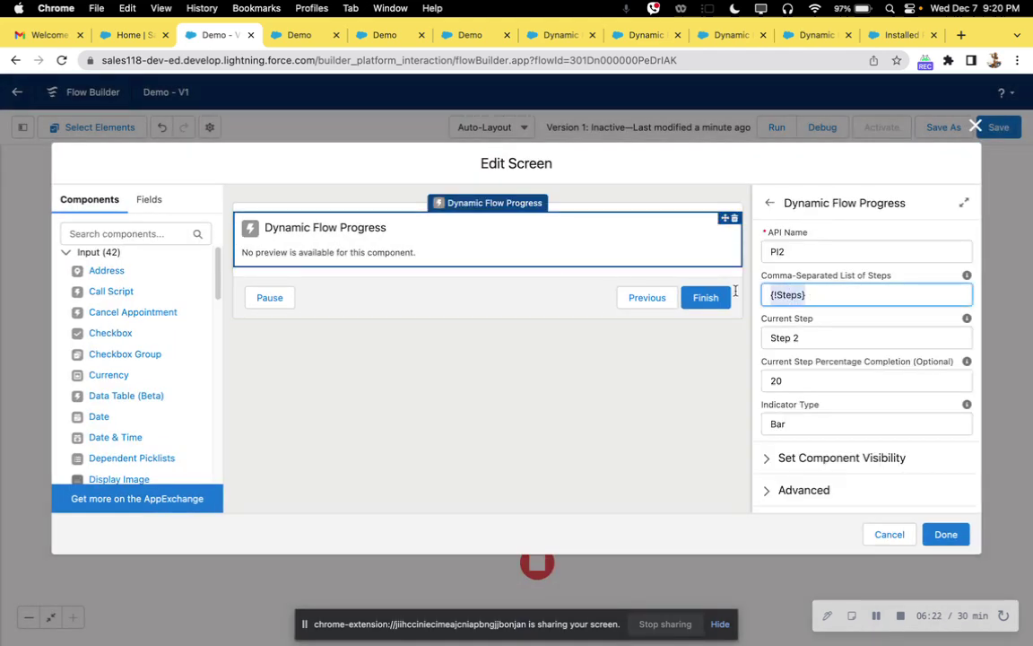
type("st")
left_click(790, 343)
left_click(790, 337)
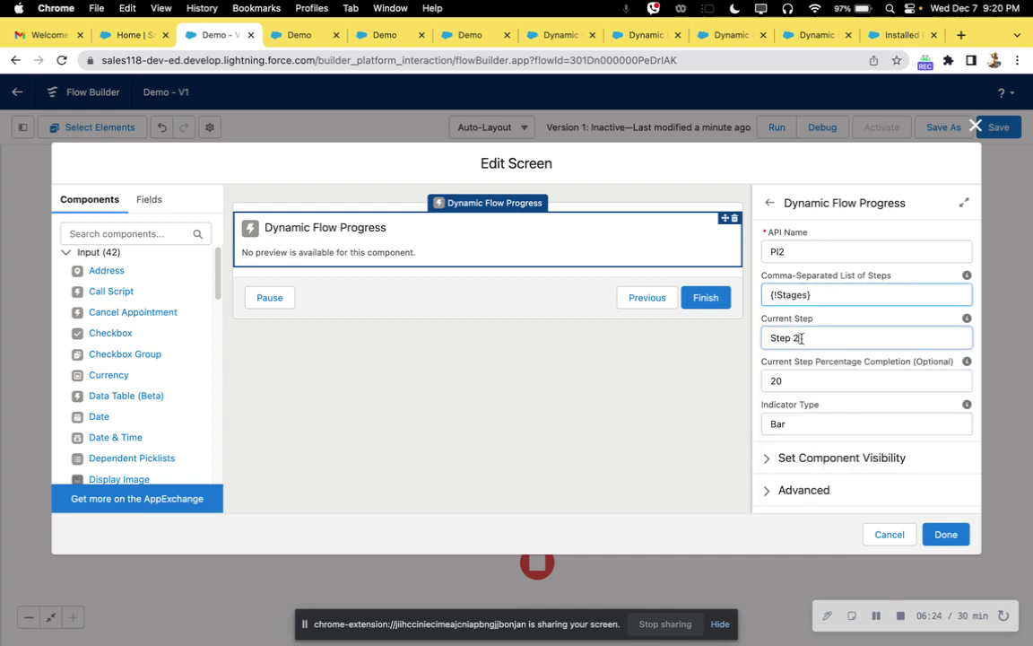
Set Copy 1's current step to In progress and indicator type to Vertical, clear its completion percentage, and finish the screen
triple_click(790, 337)
type("{")
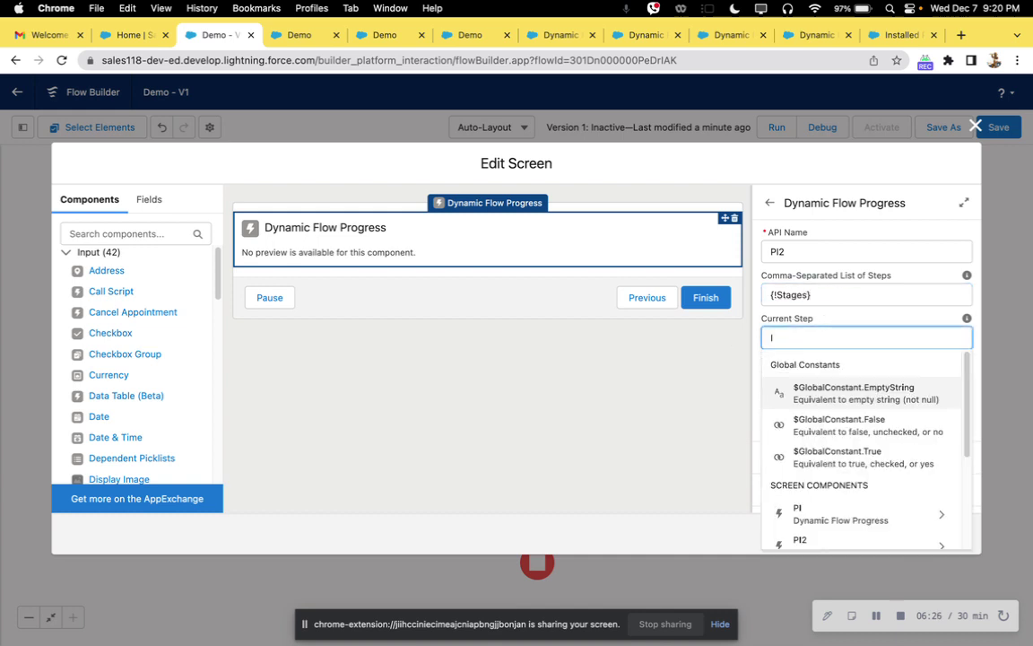
type("n progress")
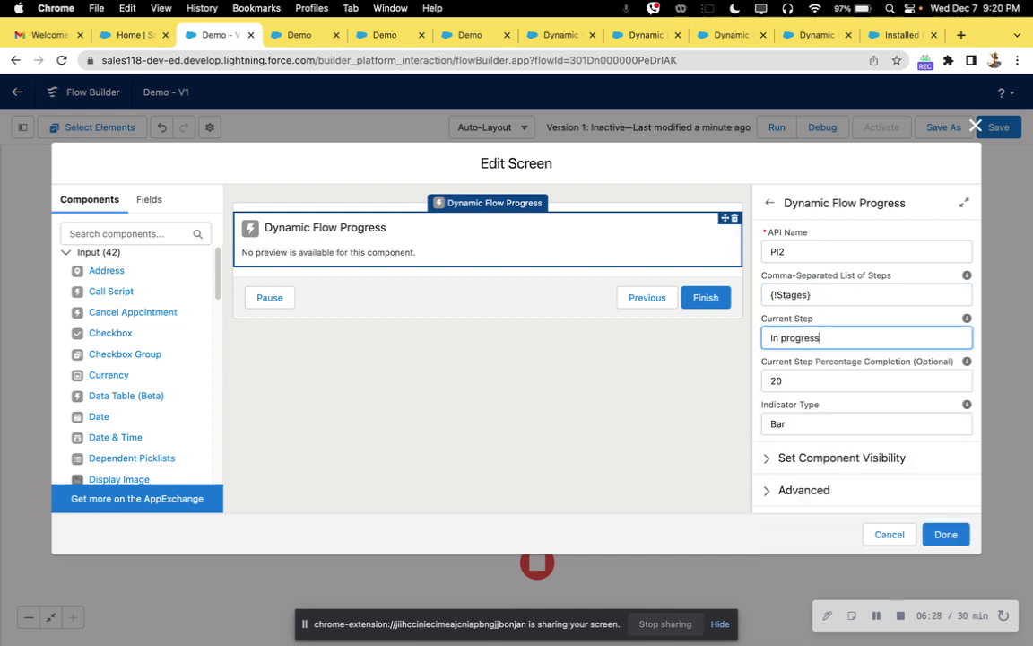
key("Tab")
key("BackSpace")
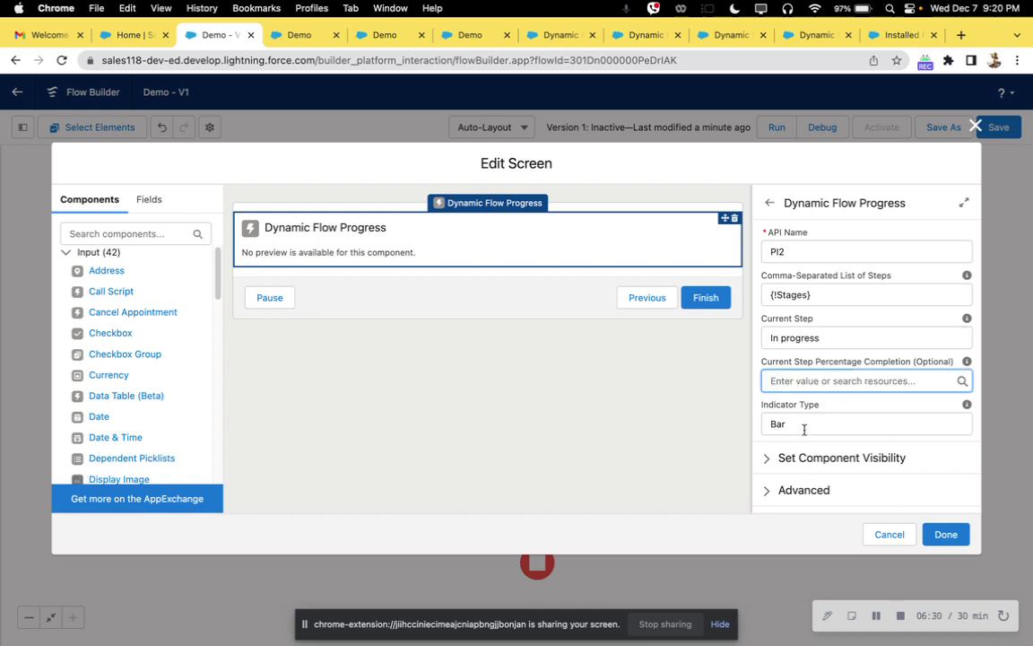
key("Tab")
type("Vert")
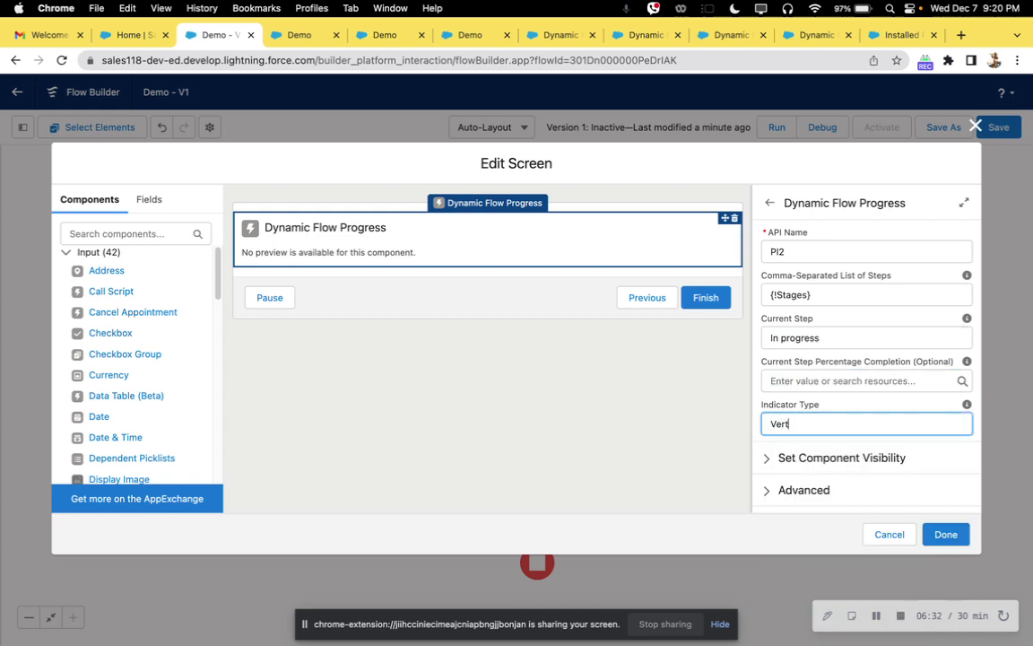
type("ical")
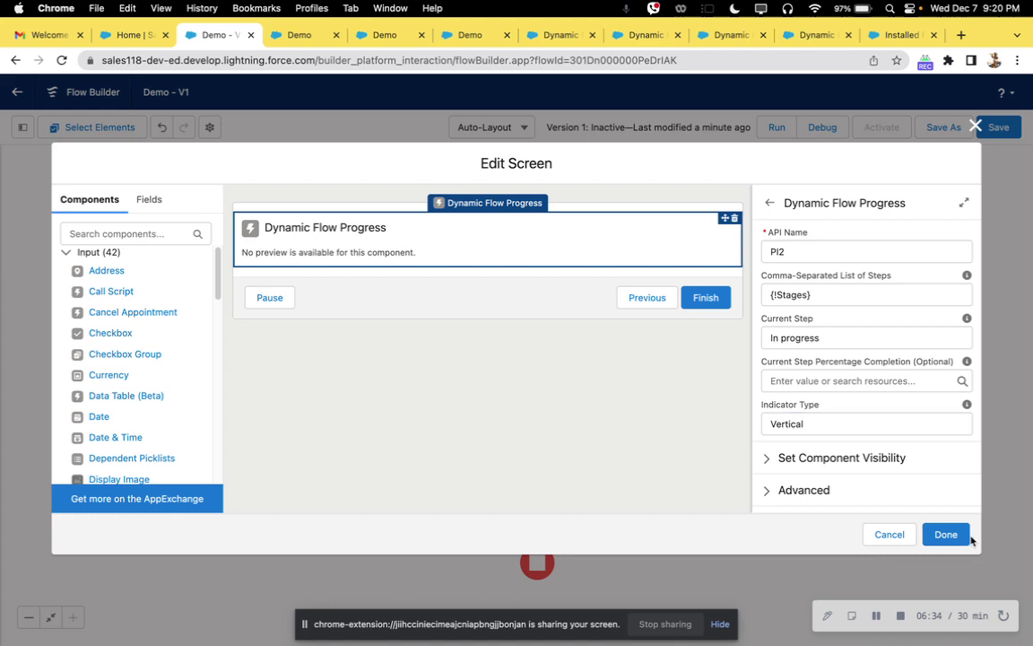
left_click(960, 536)
Set the list of steps of the progress component in Copy 2 of Screen1 to the Stages constant
left_click(538, 390)
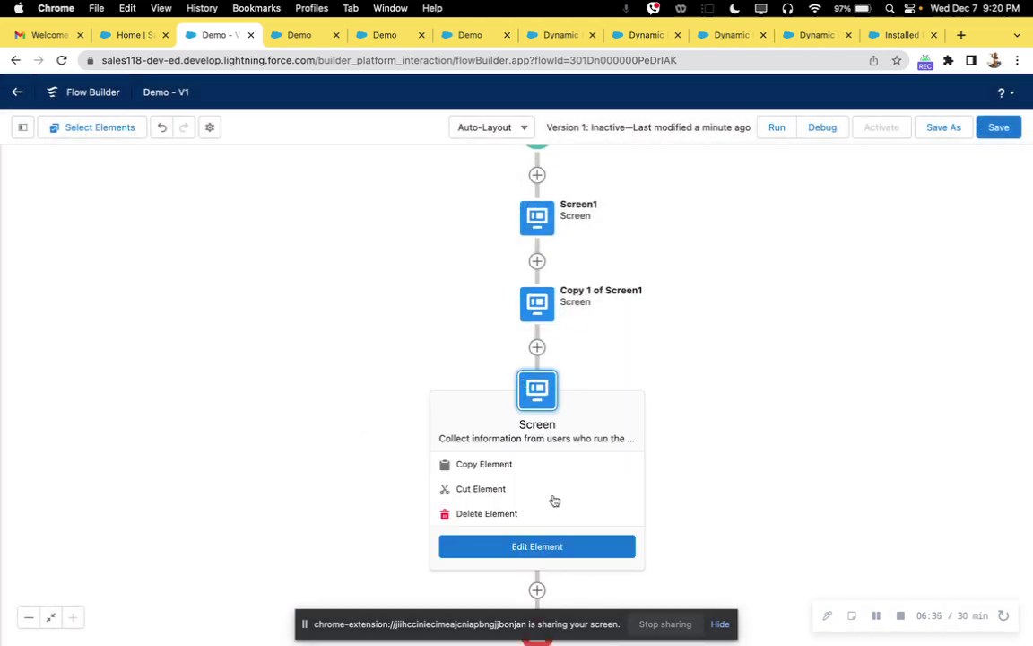
left_click(544, 546)
left_click(664, 256)
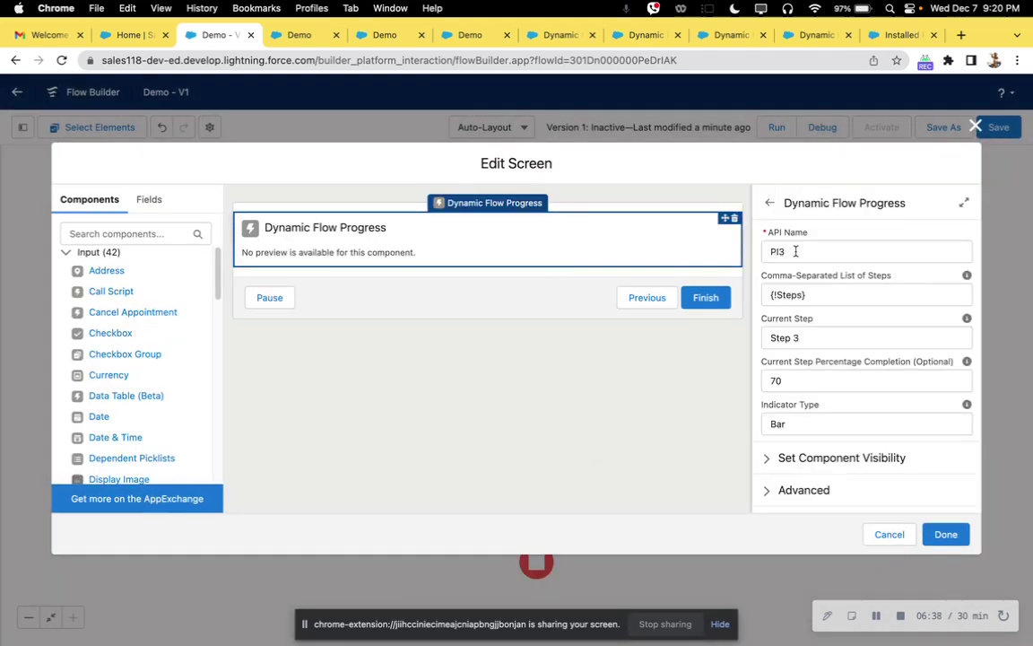
left_click(777, 253)
left_click(859, 288)
key("BackSpace")
key("BackSpace")
key("BackSpace")
key("BackSpace")
key("BackSpace")
key("BackSpace")
type("S")
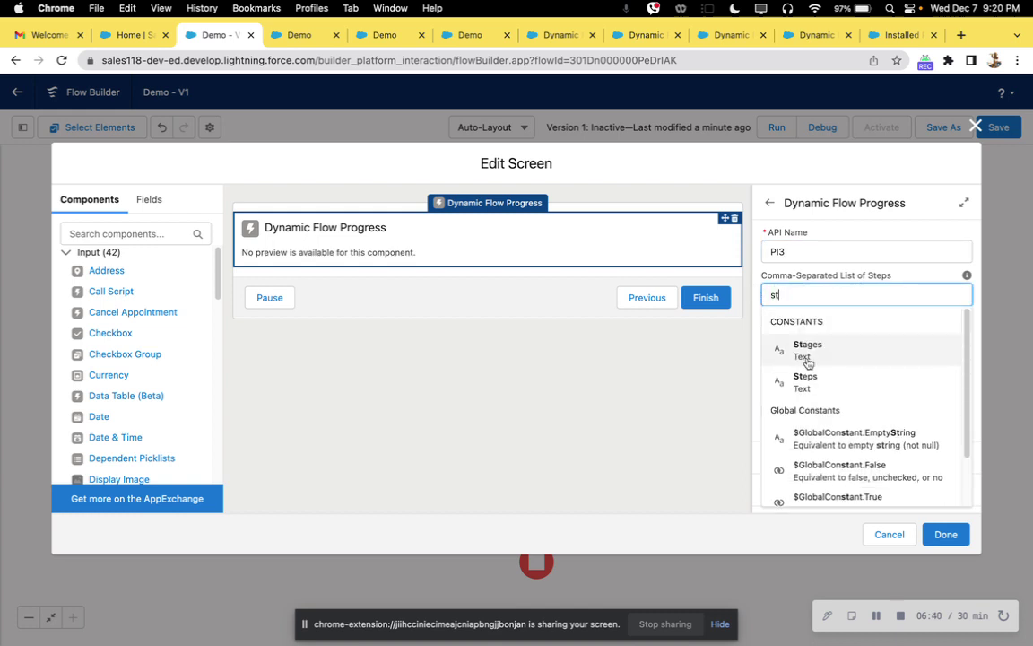
left_click(803, 343)
Set Copy 2's current step to Pending and indicator type to Vertical, clear its completion percentage, and finish the screen
triple_click(812, 345)
type("Pending")
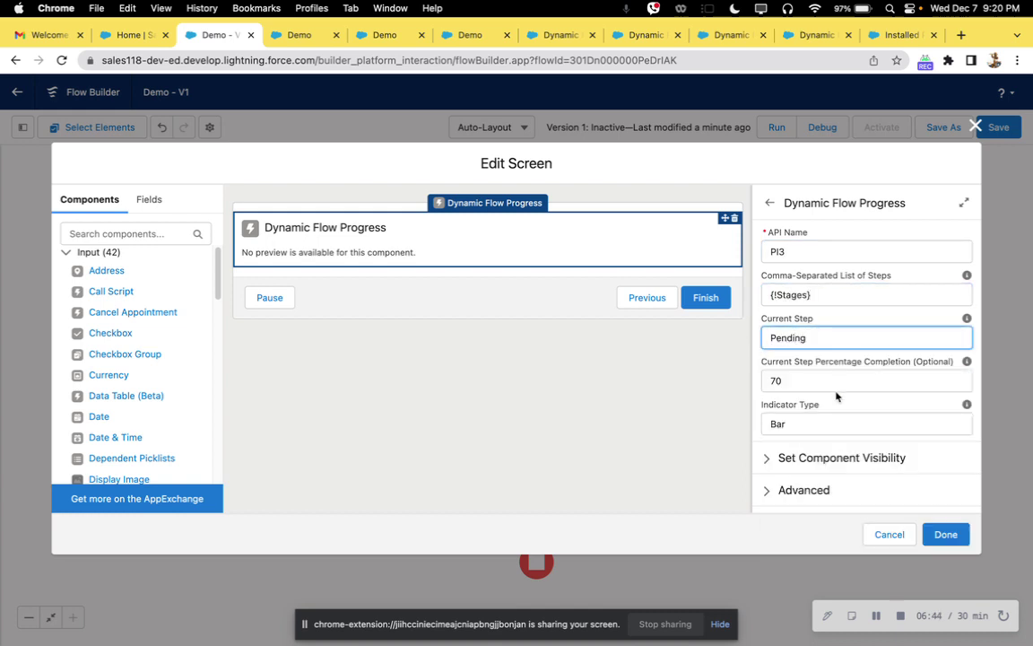
left_click(843, 386)
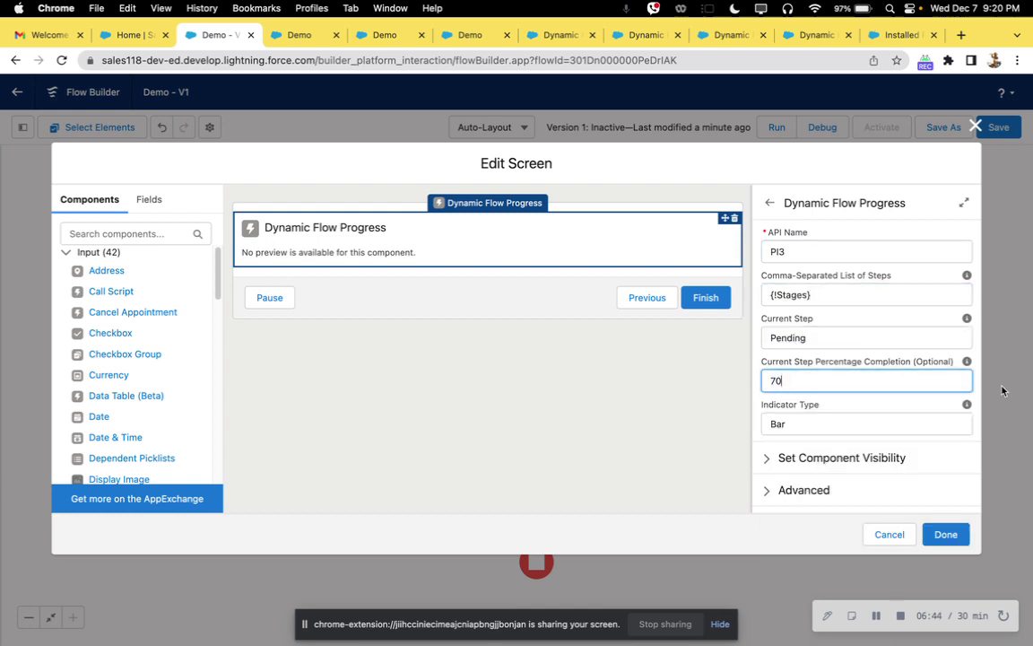
key("BackSpace")
double_click(799, 424)
type("Veri")
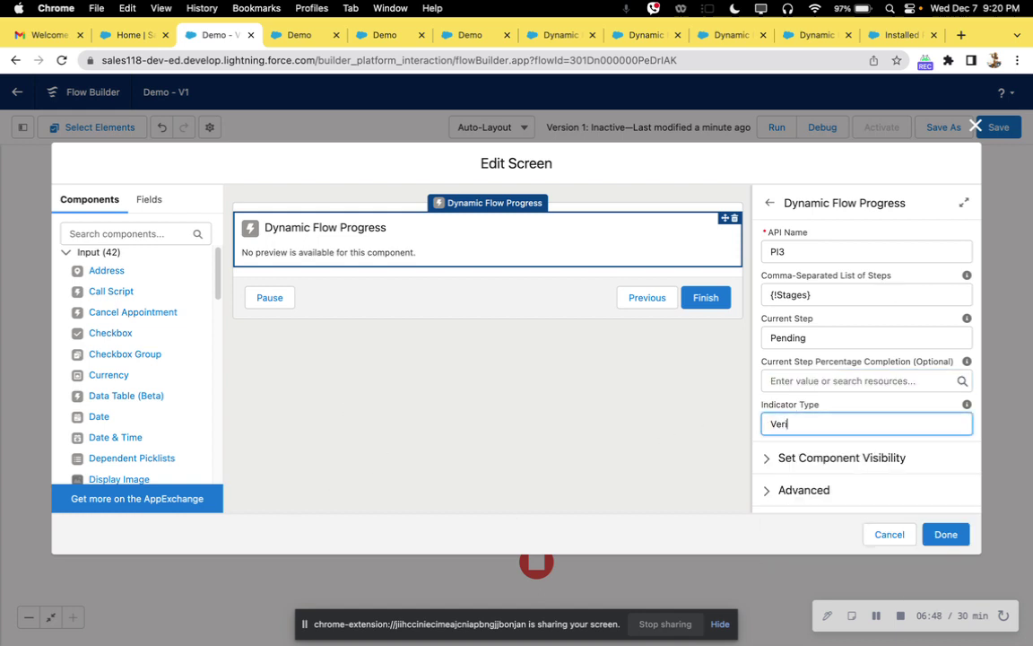
left_click(946, 533)
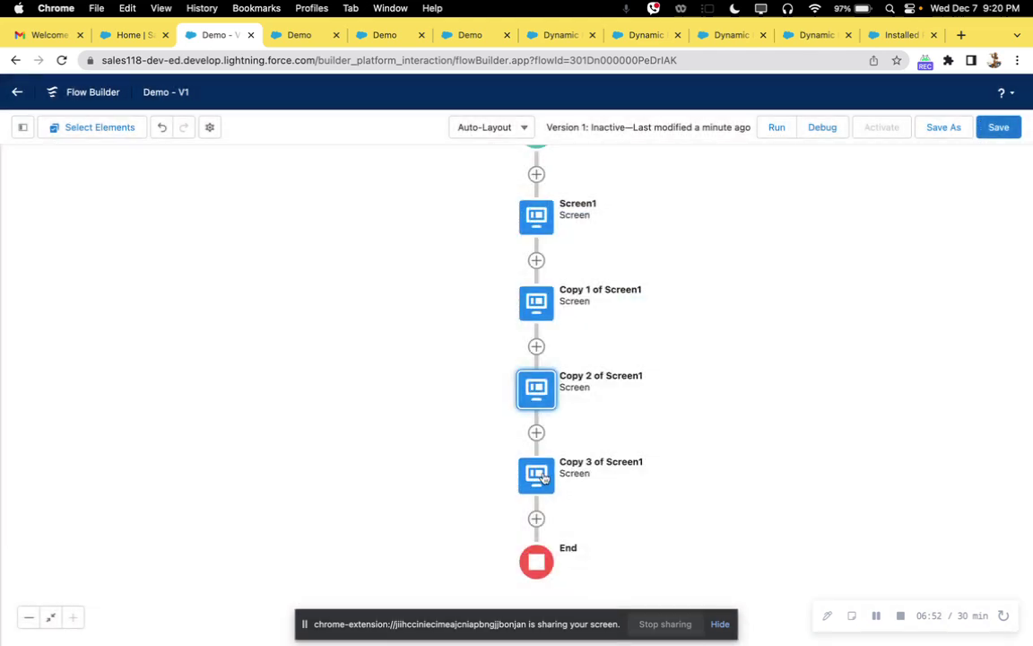
Set the list of steps of the progress component in Copy 3 of Screen1 to the Stages constant
left_click(536, 475)
left_click_drag(784, 517, 757, 312)
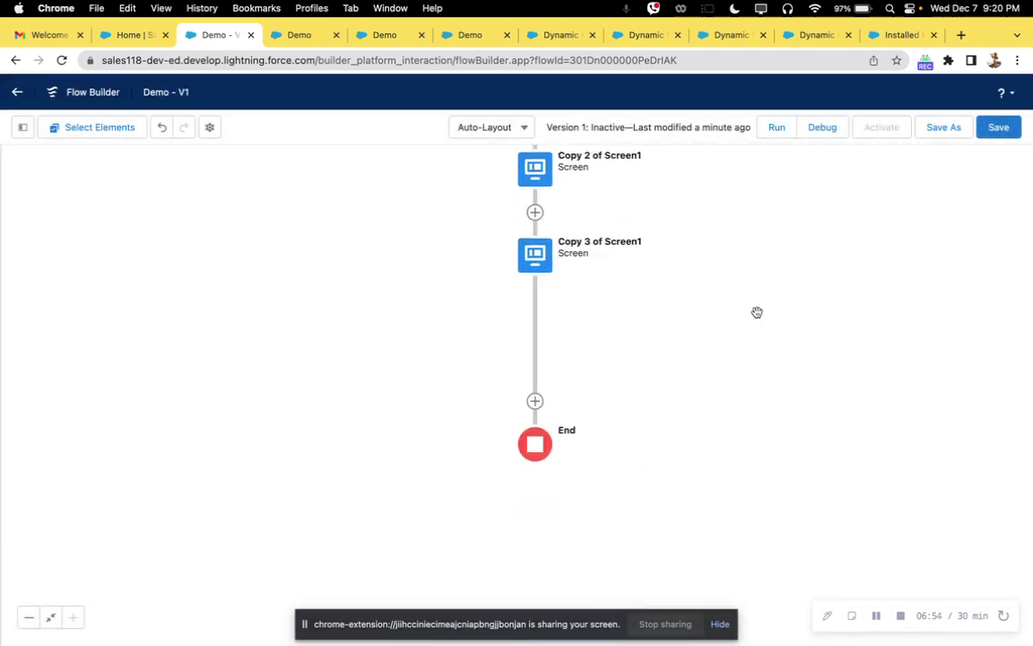
left_click(535, 254)
left_click(554, 415)
left_click(468, 247)
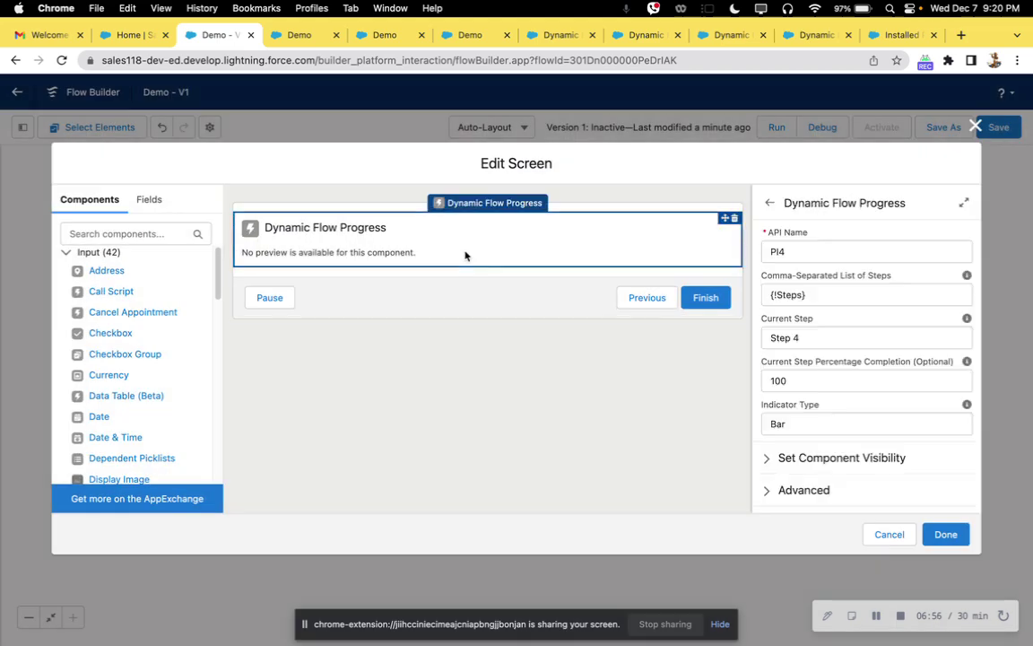
left_click(775, 294)
type("st")
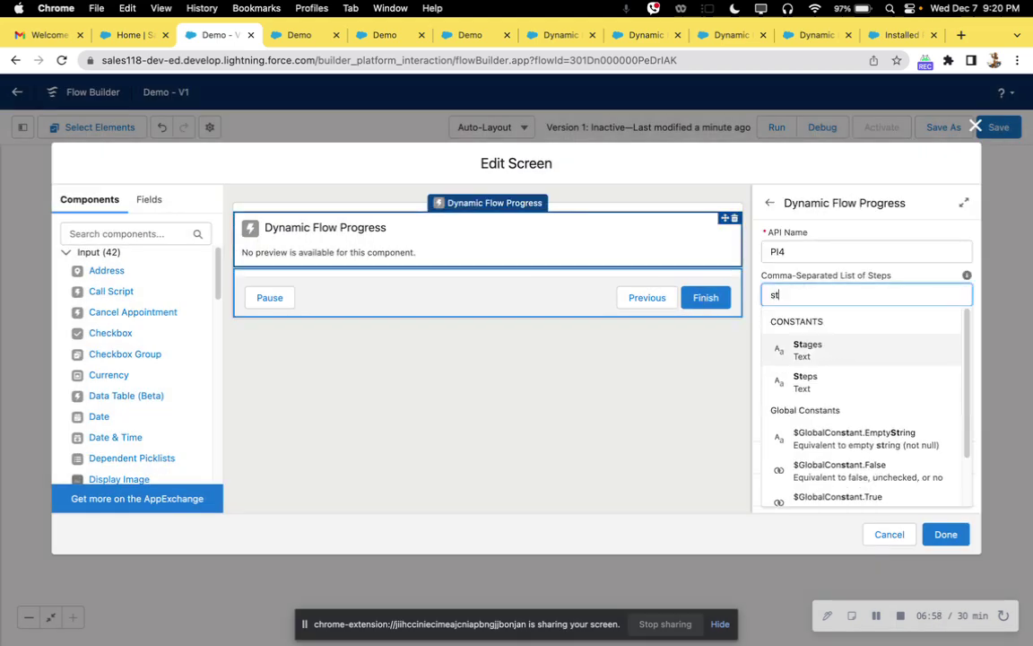
left_click(805, 353)
Set Copy 3's current step to Closed and indicator type to Vertical, clear its completion percentage, finish the screen, and save the flow
triple_click(792, 338)
type("C")
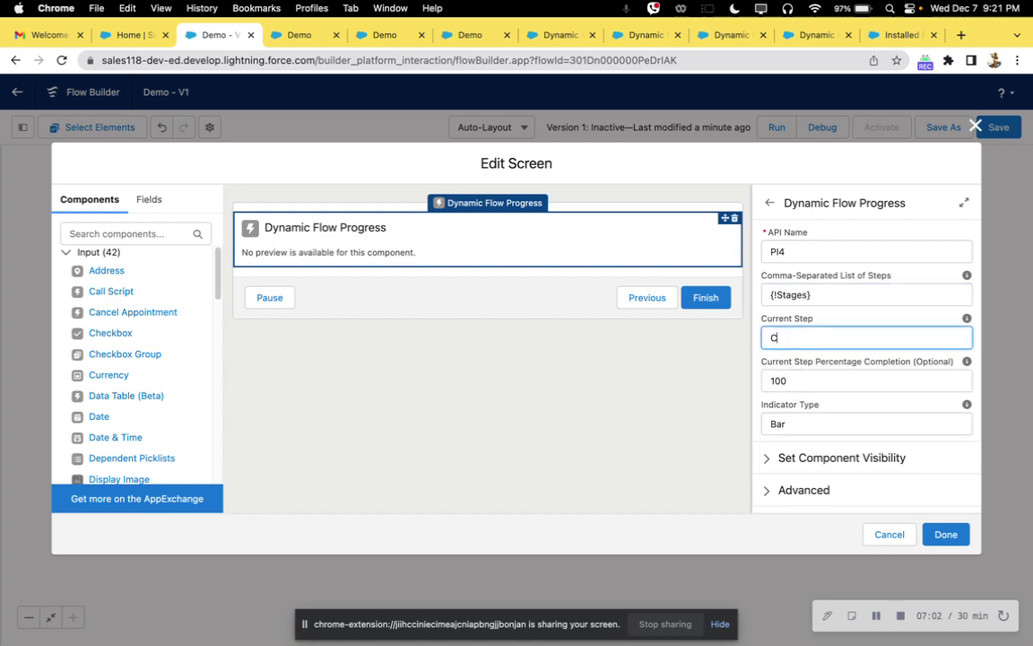
type("losed")
key("BackSpace")
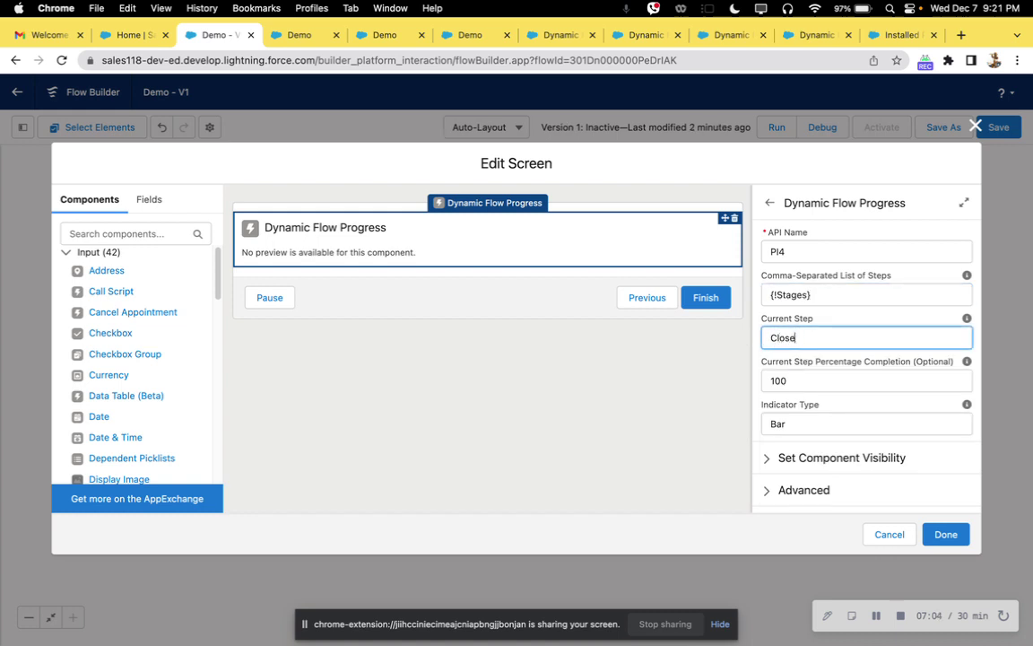
triple_click(866, 418)
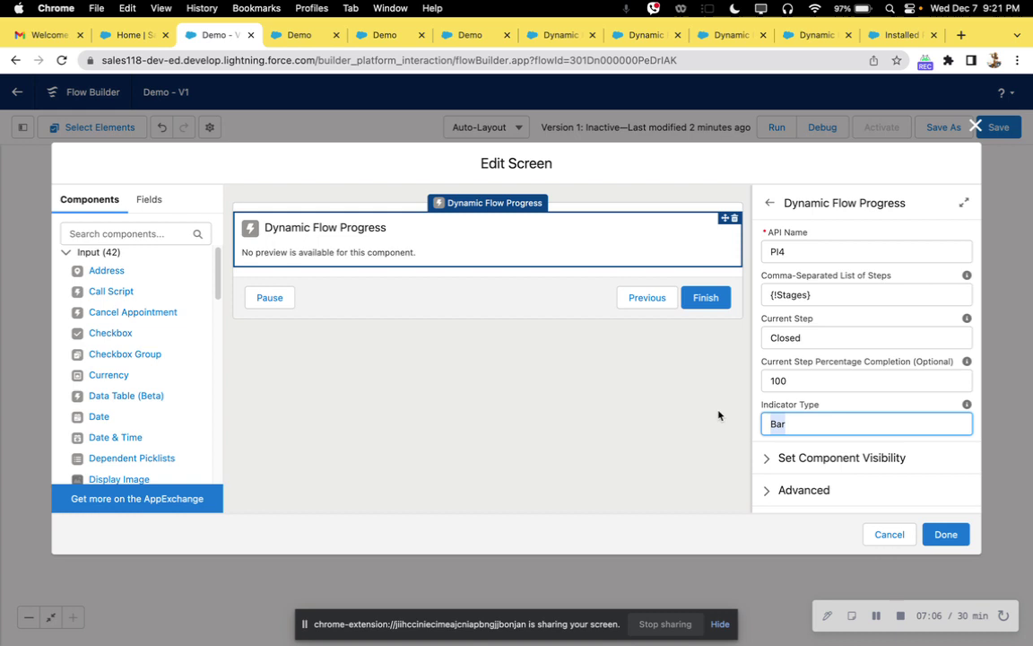
type("Vertical")
key("shift+Tab")
key("BackSpace")
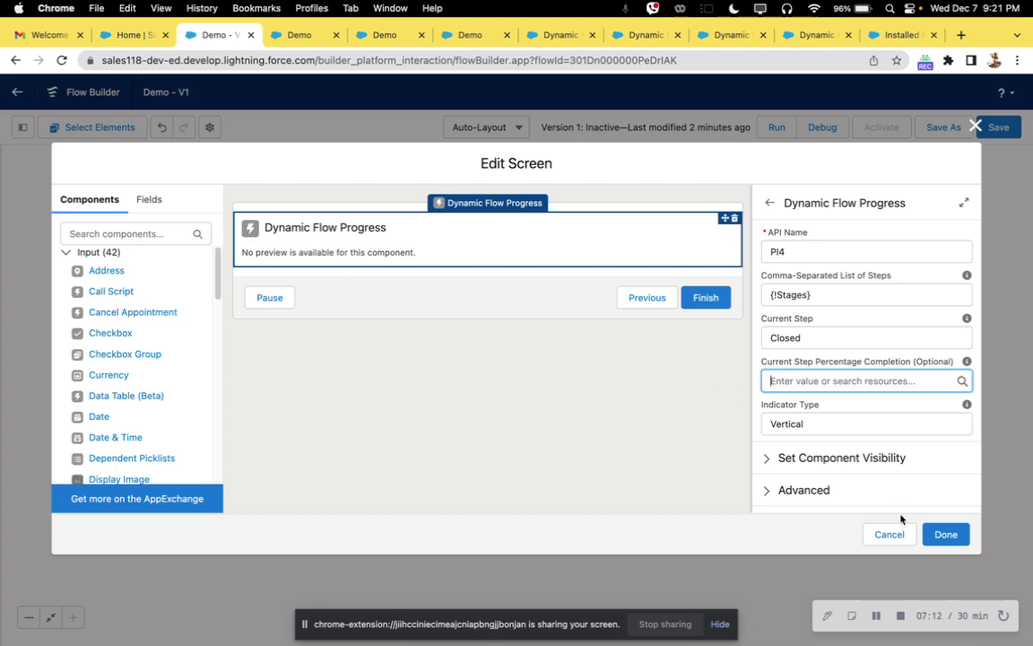
left_click(946, 534)
left_click(1006, 130)
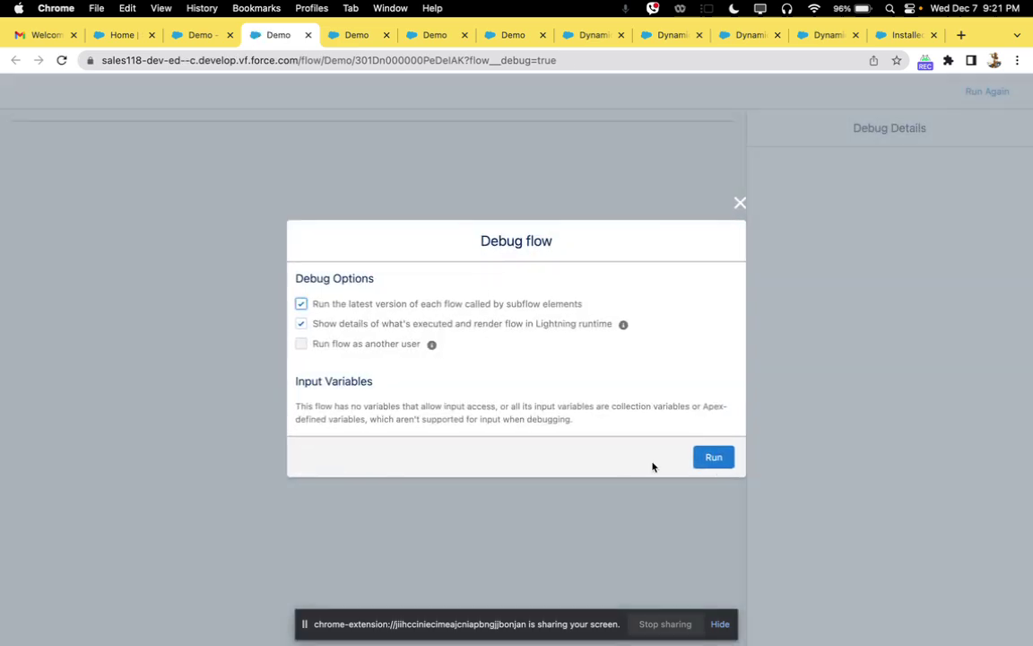
Run the Demo flow in debug and advance through its screens to the last one to check the vertical progress indicator
left_click(716, 461)
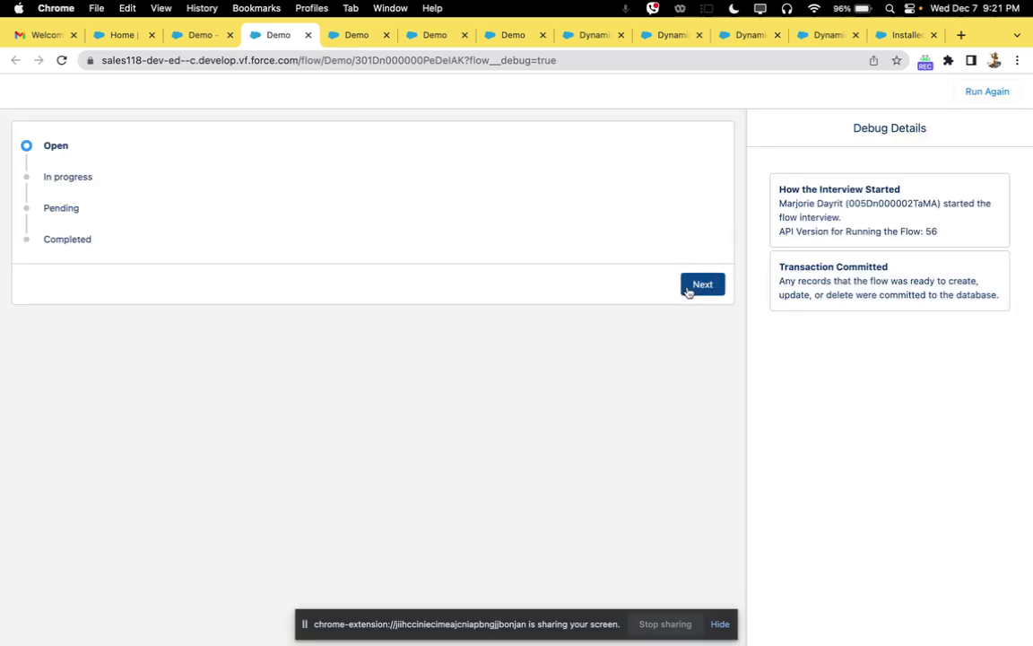
left_click(687, 290)
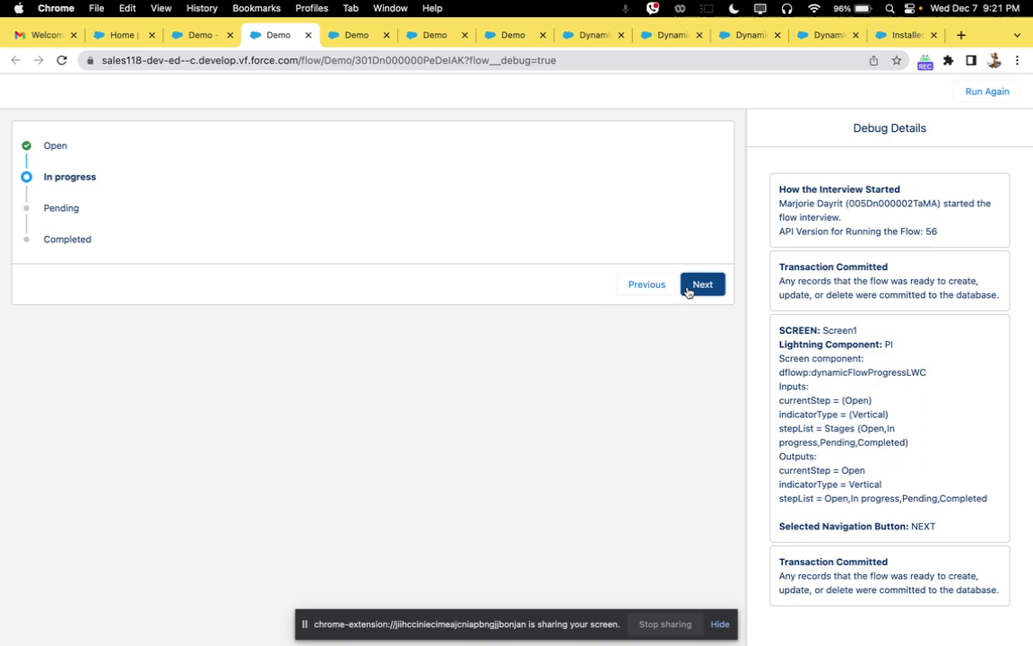
left_click(702, 284)
left_click(702, 284)
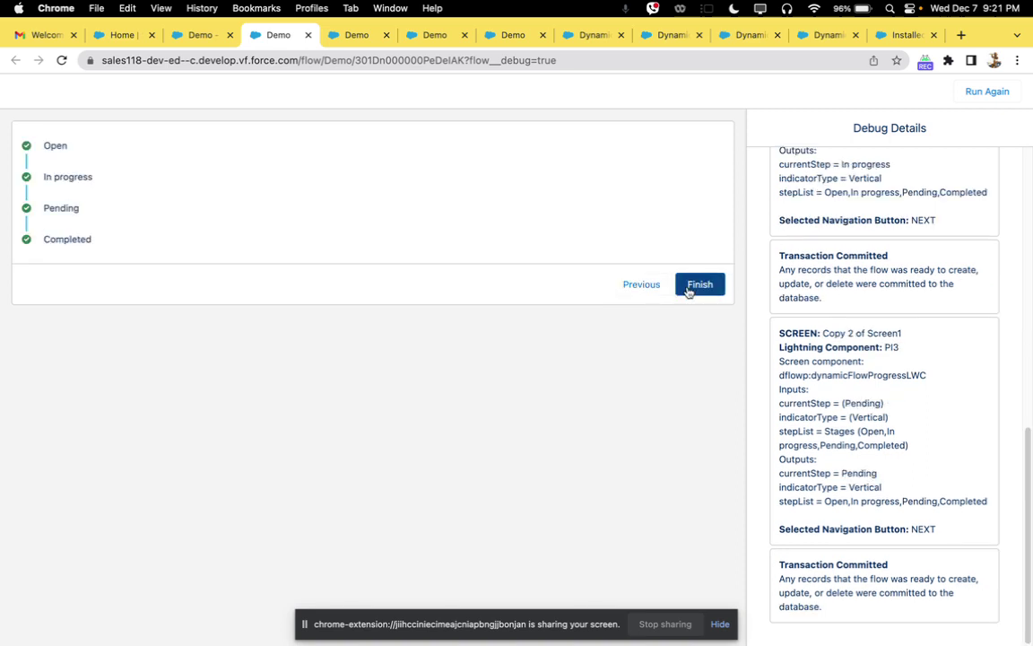